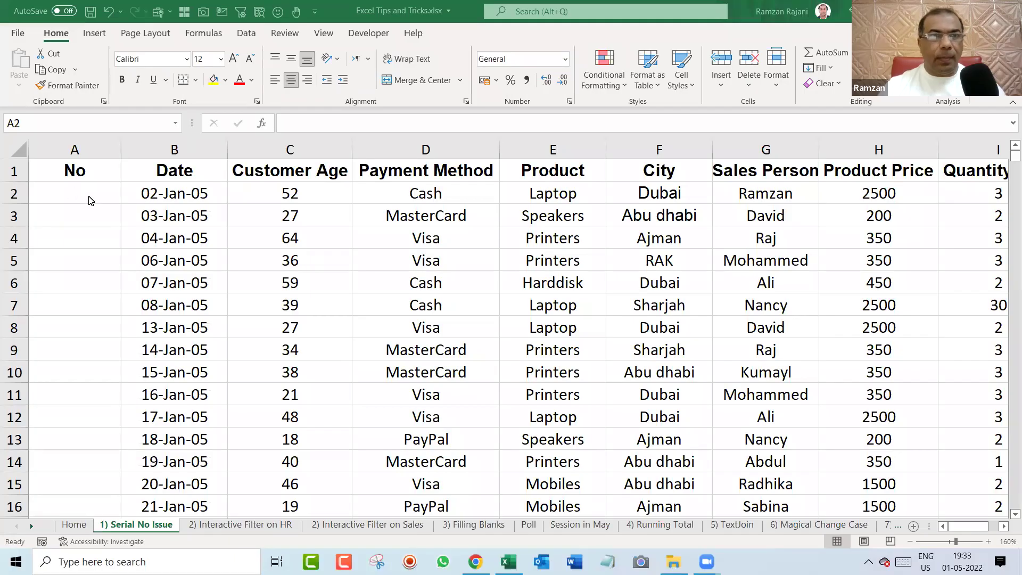
Enter 1 and 2 in A2:A3 and fill the series down to A15.
click(94, 198)
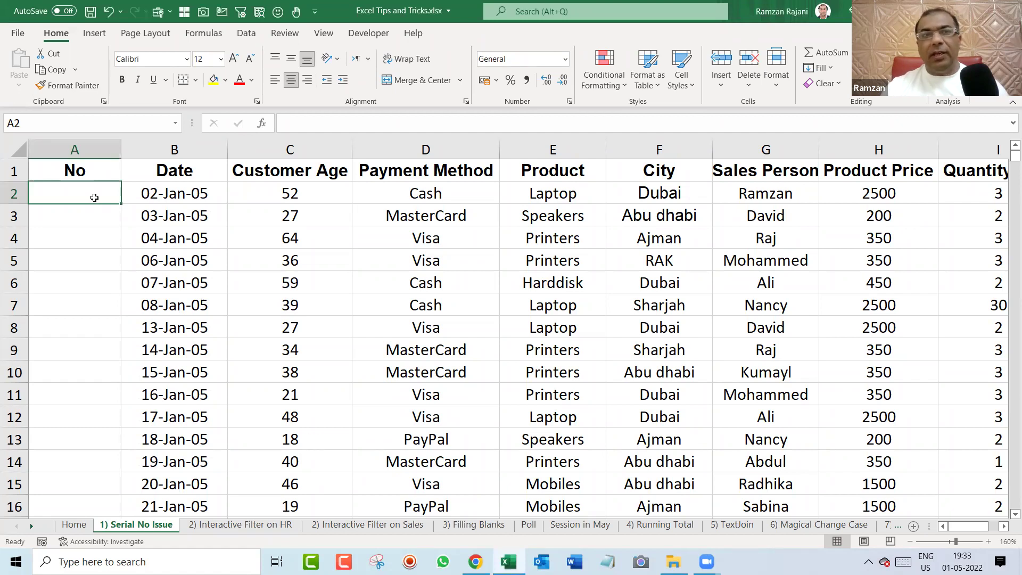
text(1)
key(Return)
text(2)
click(93, 197)
drag(94, 198, 128, 490)
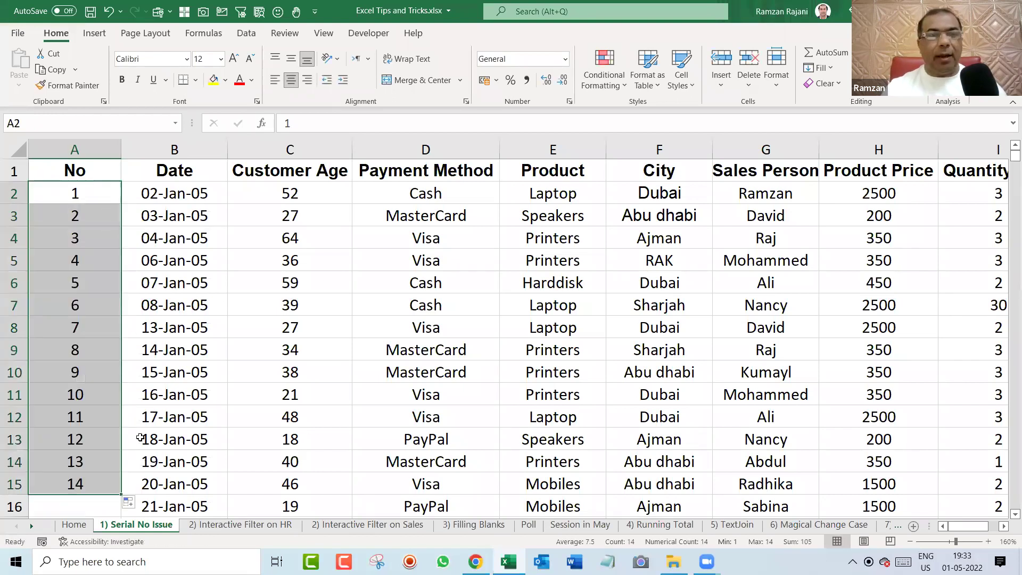
click(87, 287)
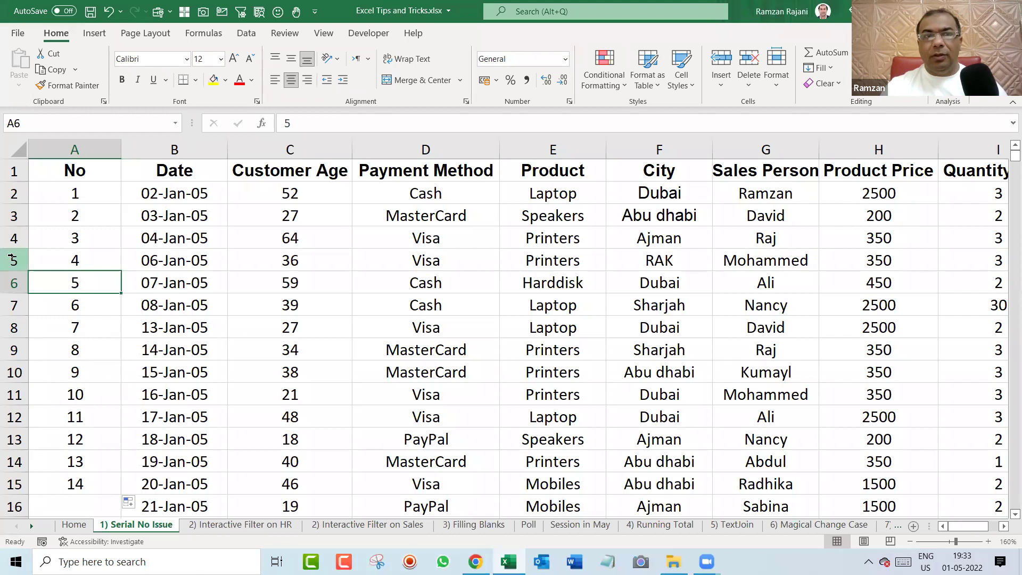
Delete rows 5–6 to show the numbering gap, undo, then select A3:A15.
mouse_move(11, 285)
mouse_down()
mouse_move(8, 263)
mouse_move(9, 279)
mouse_up()
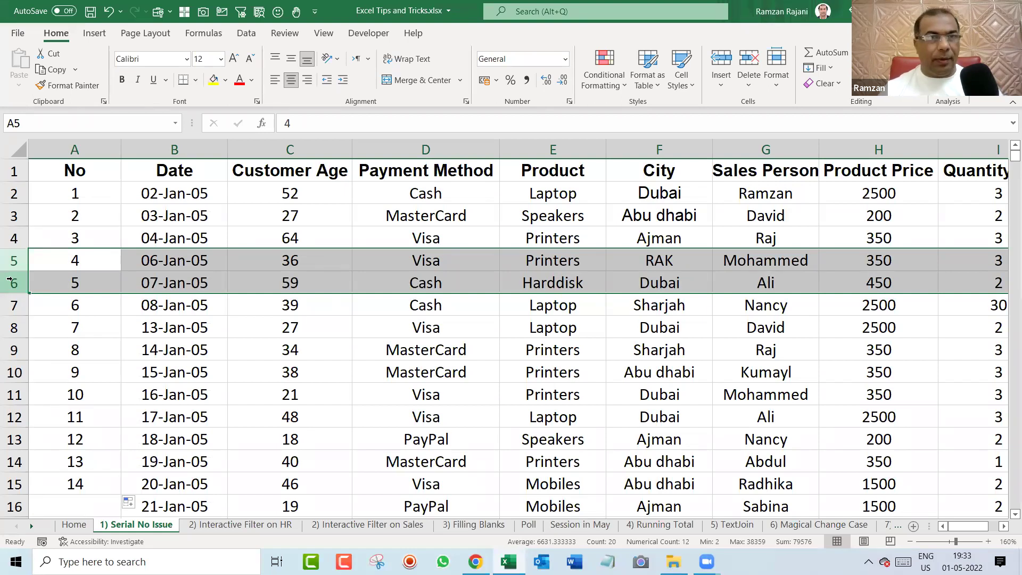
key(ctrl+minus)
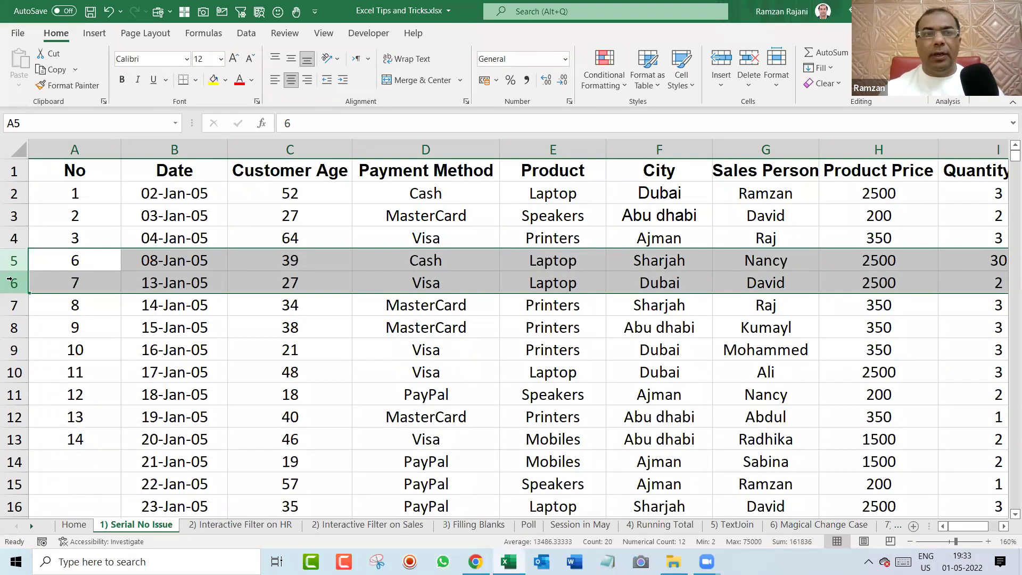
click(94, 259)
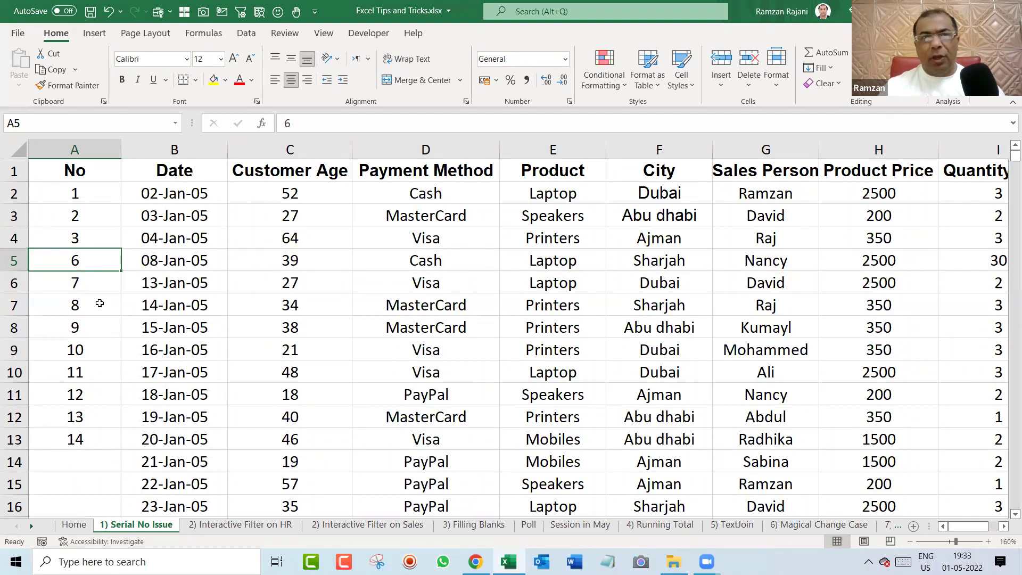
key(ctrl+z)
click(91, 208)
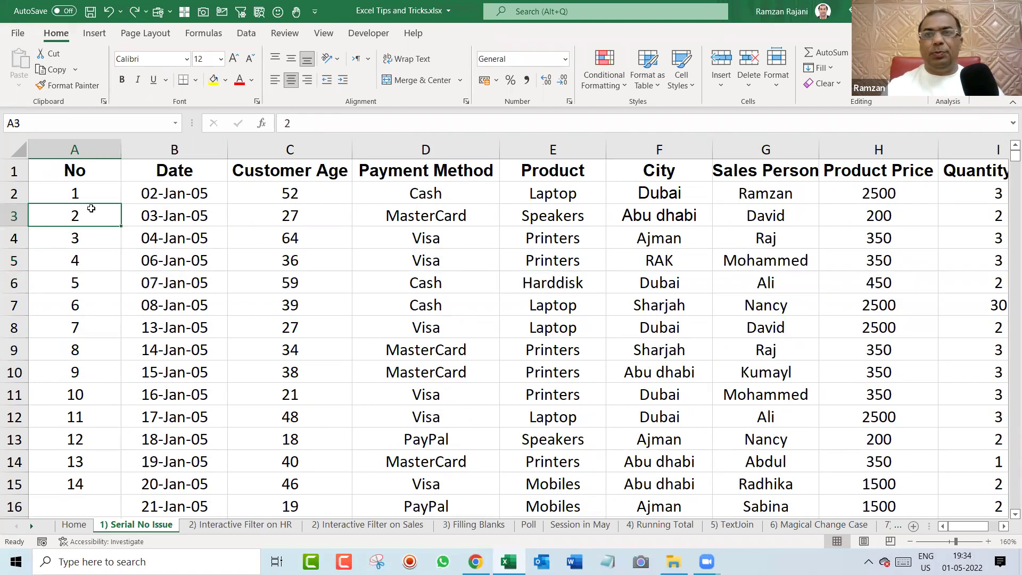
key(ctrl+shift+Down)
Clear A3:A15, enter =A2+1 in A3 and fill it down to row 15.
key(Delete)
click(91, 208)
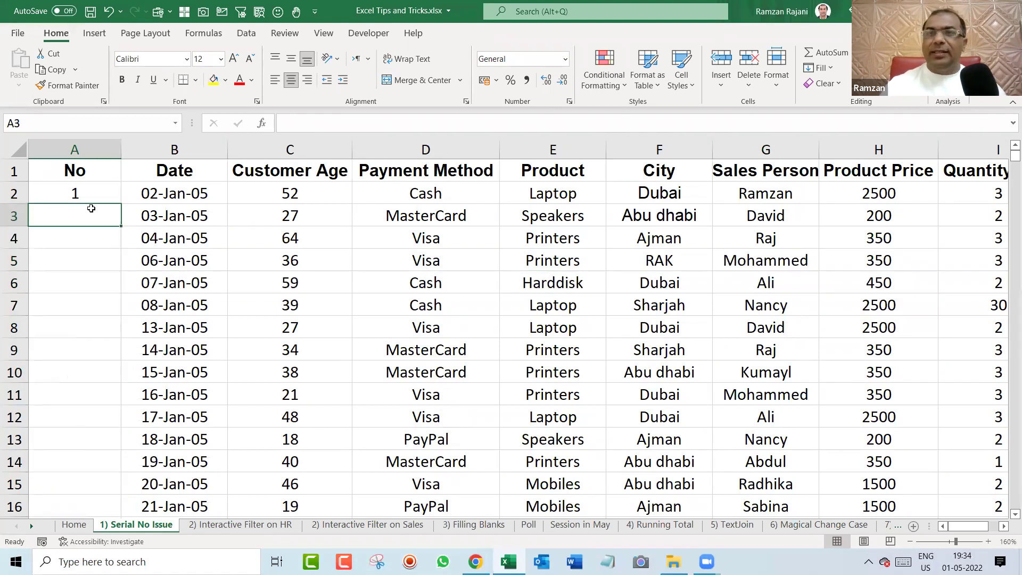
text(=)
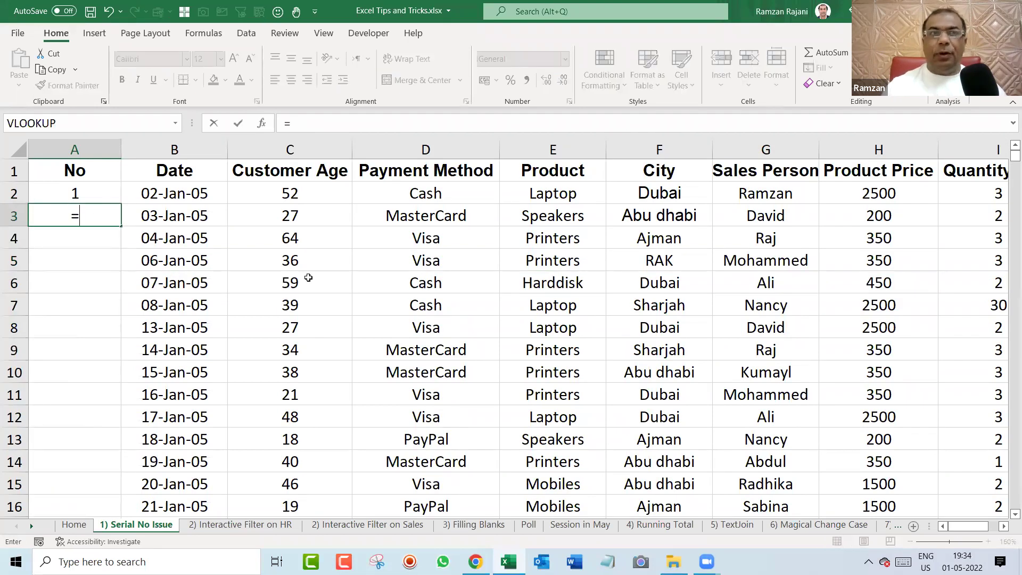
key(Up)
text(+1)
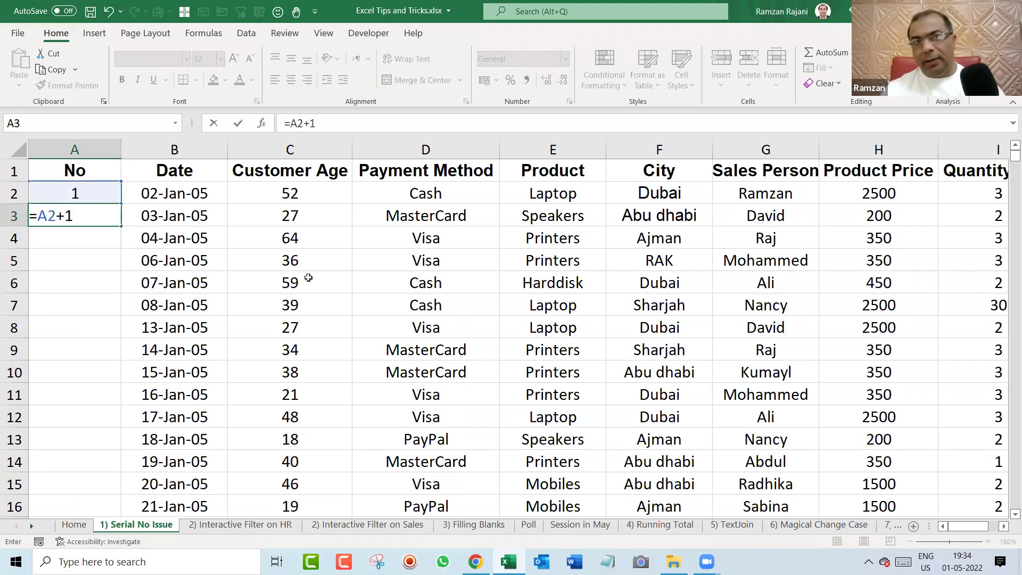
key(Return)
key(Up)
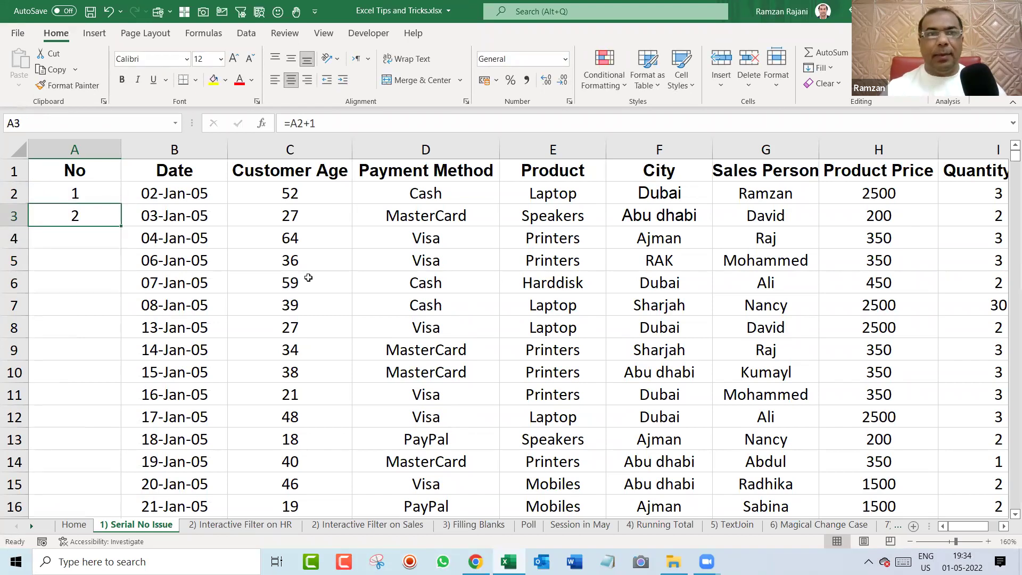
drag(123, 228, 111, 491)
Delete rows 7–9 to reveal the #REF! error, then undo the deletion.
drag(16, 303, 8, 347)
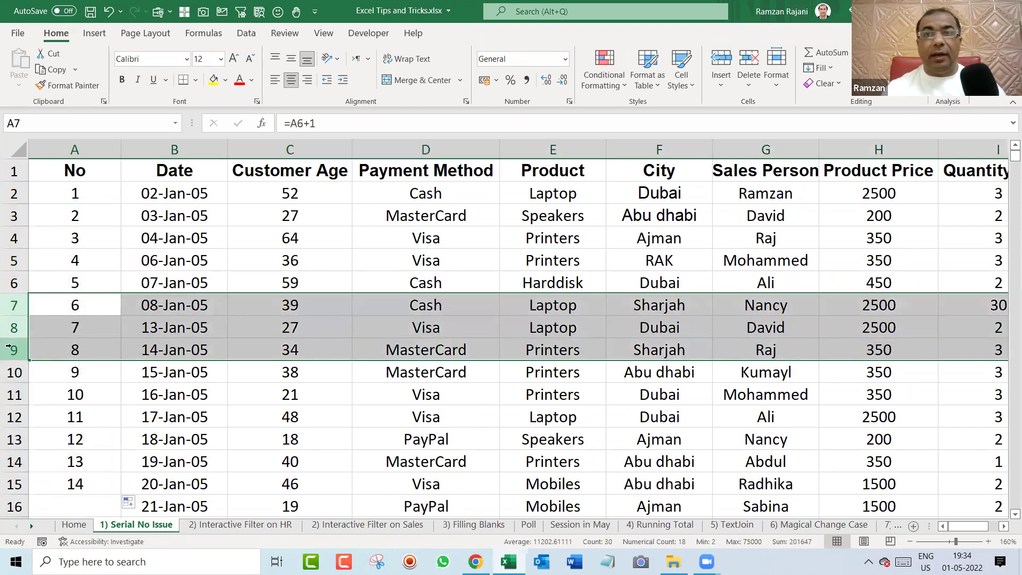
key(ctrl+minus)
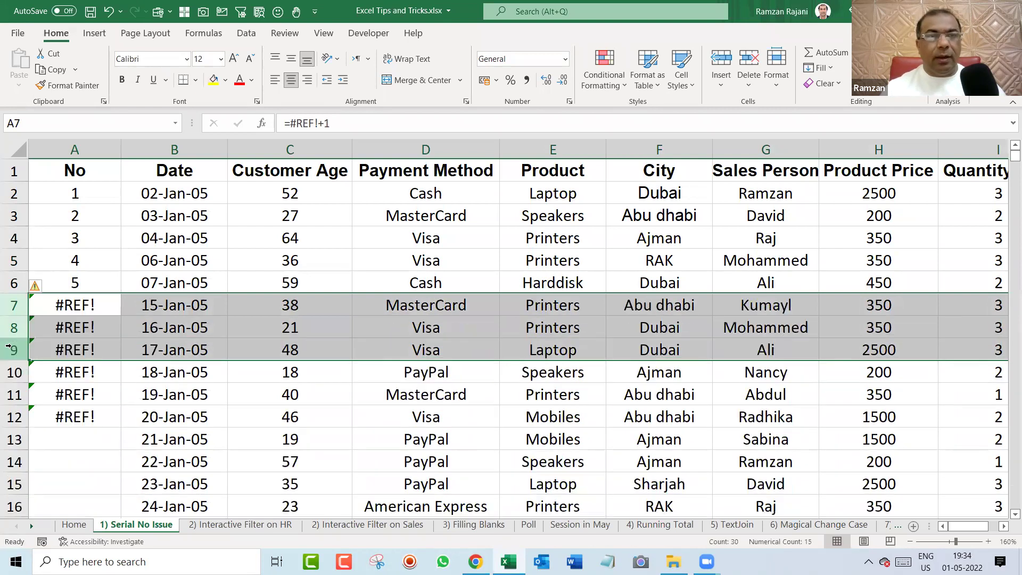
click(108, 309)
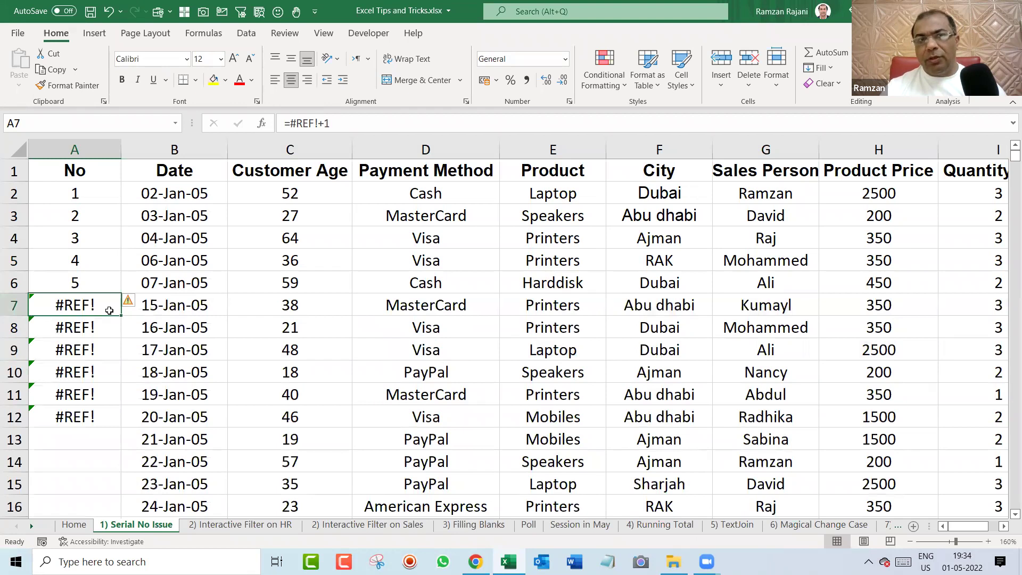
key(ctrl+z)
Select A2:A15 and clear all the serial numbers.
click(100, 213)
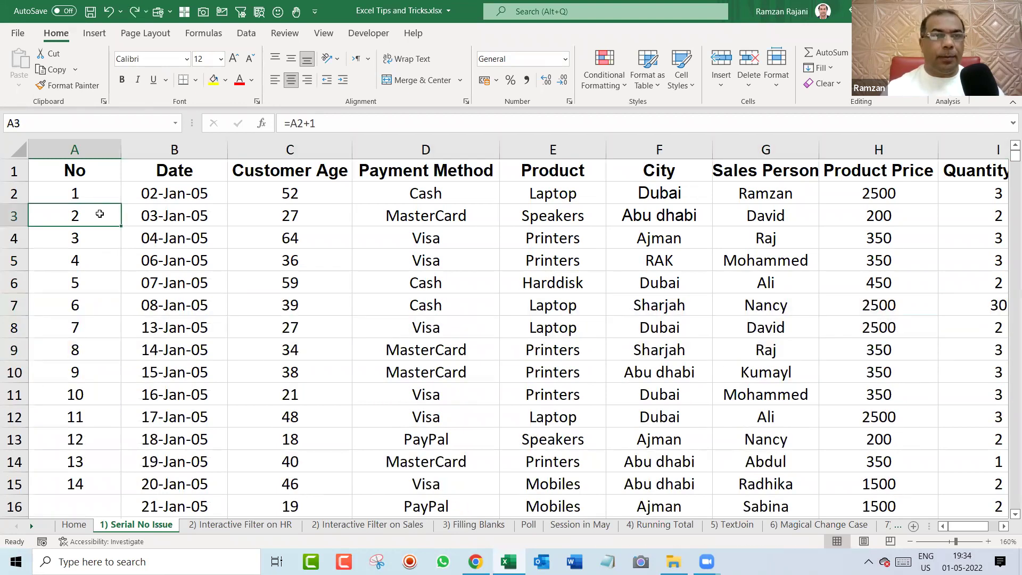
key(Up)
key(ctrl+shift+Down)
key(Delete)
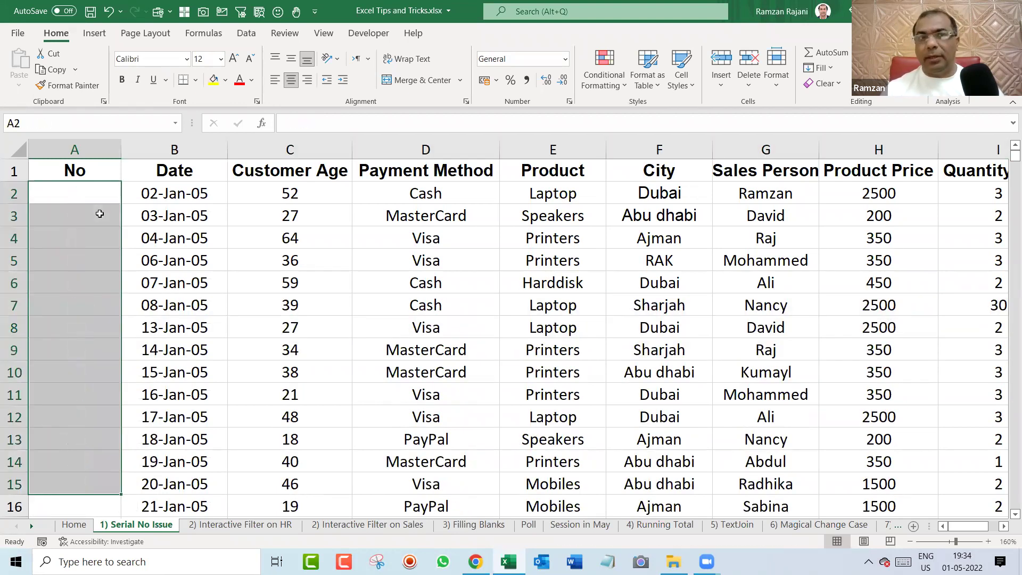
Enter the formula =ROW()-1 in cell A2 so it shows serial number 1.
key(Up)
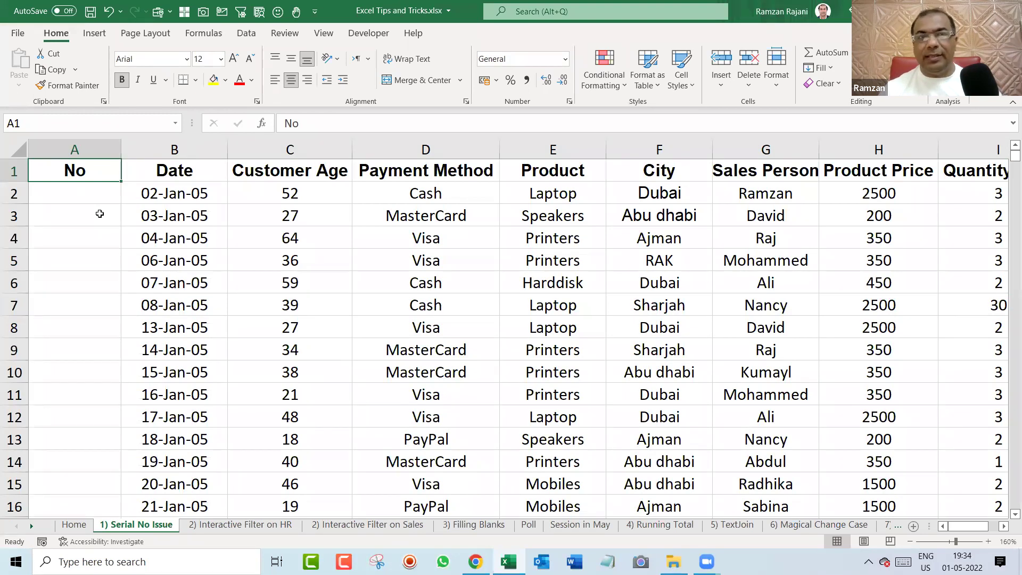
key(Down)
ctrl+scroll(109, 218, up, 1)
scroll(284, 336, up, 2)
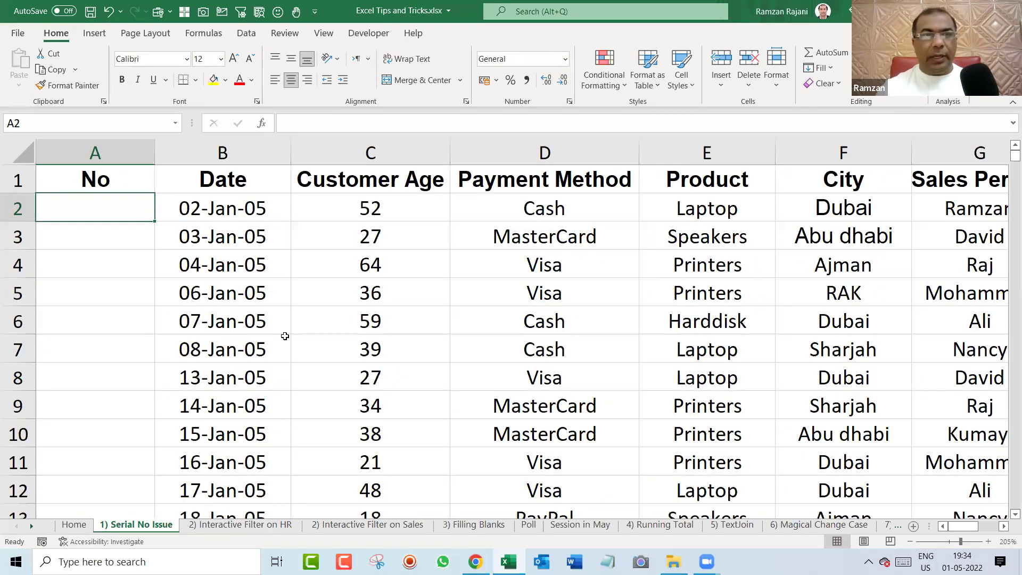
text(=row)
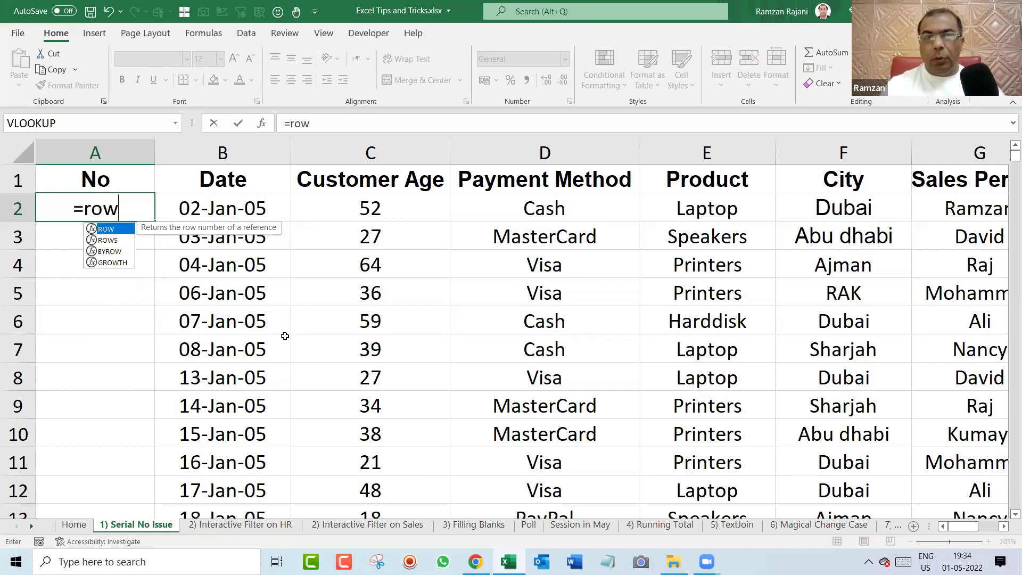
text(())
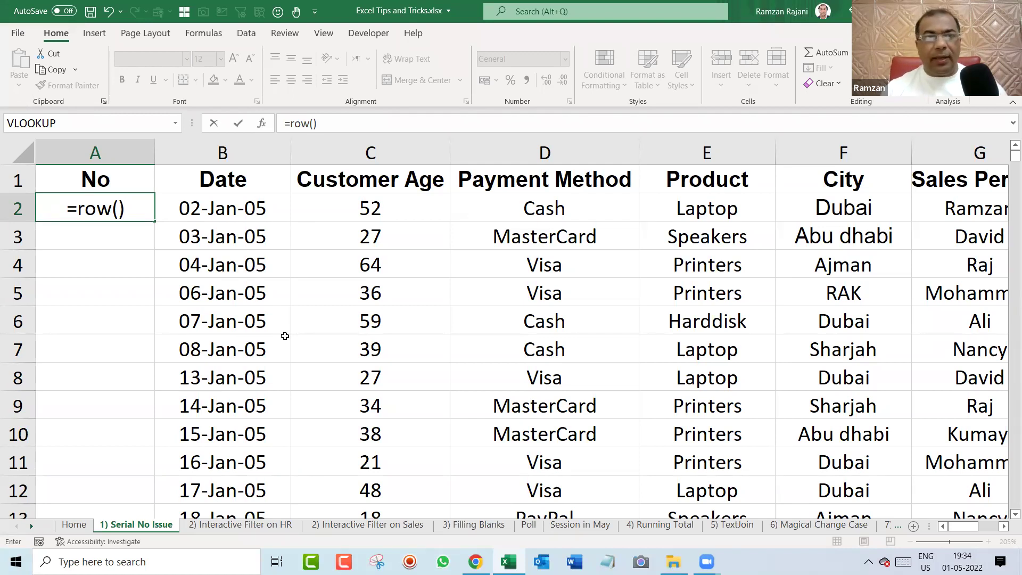
key(Return)
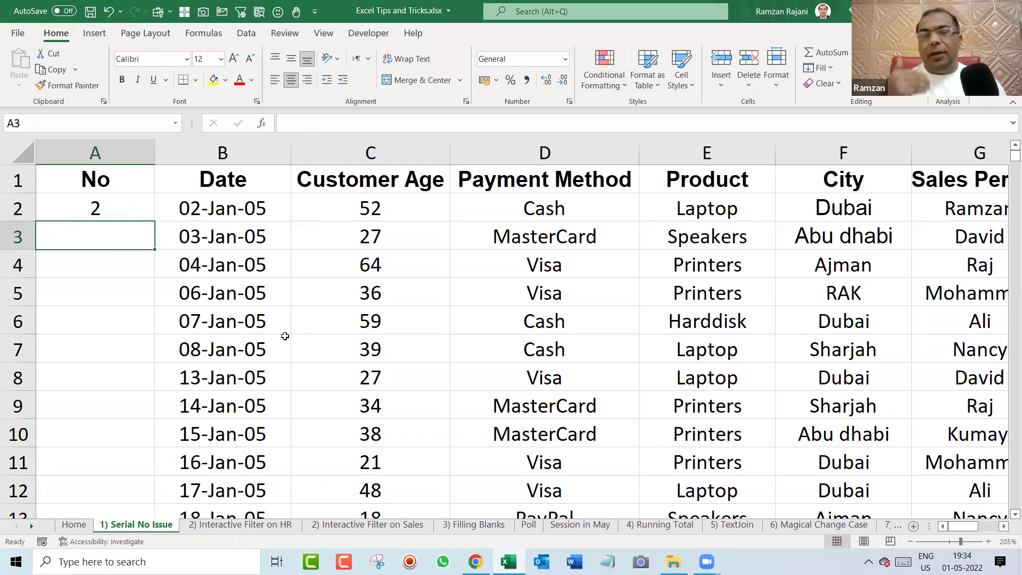
key(Up)
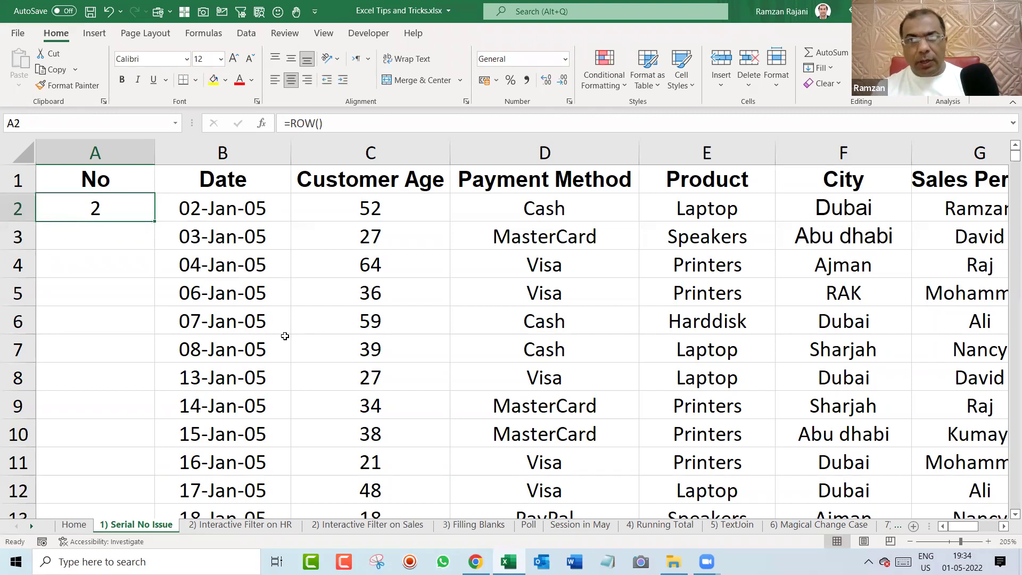
key(F2)
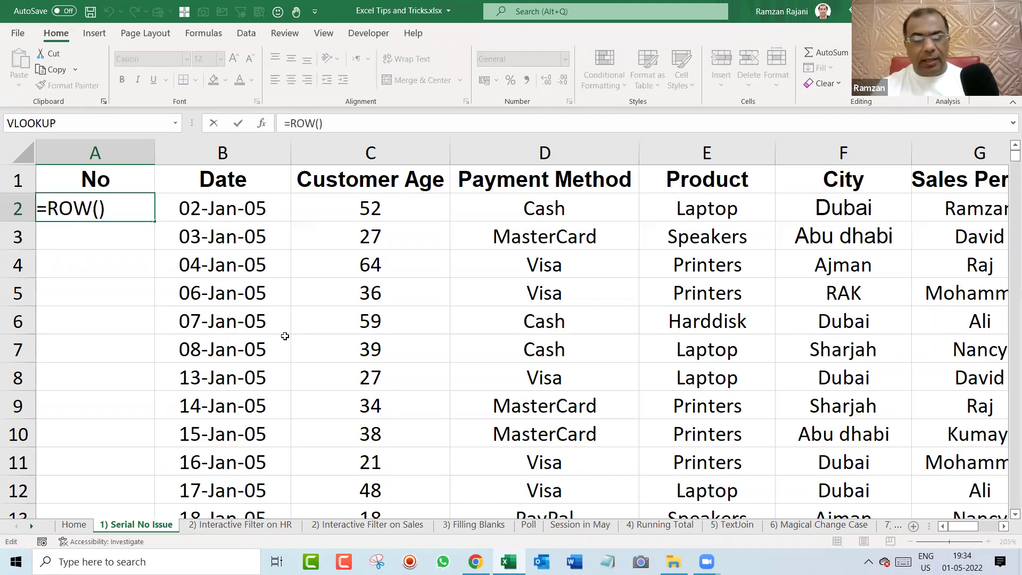
text(-1)
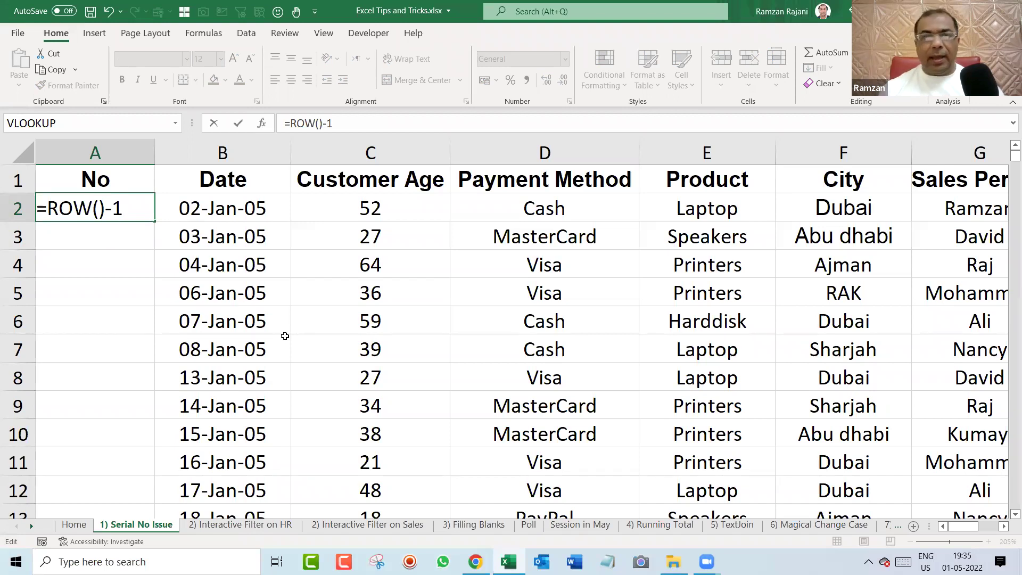
key(Return)
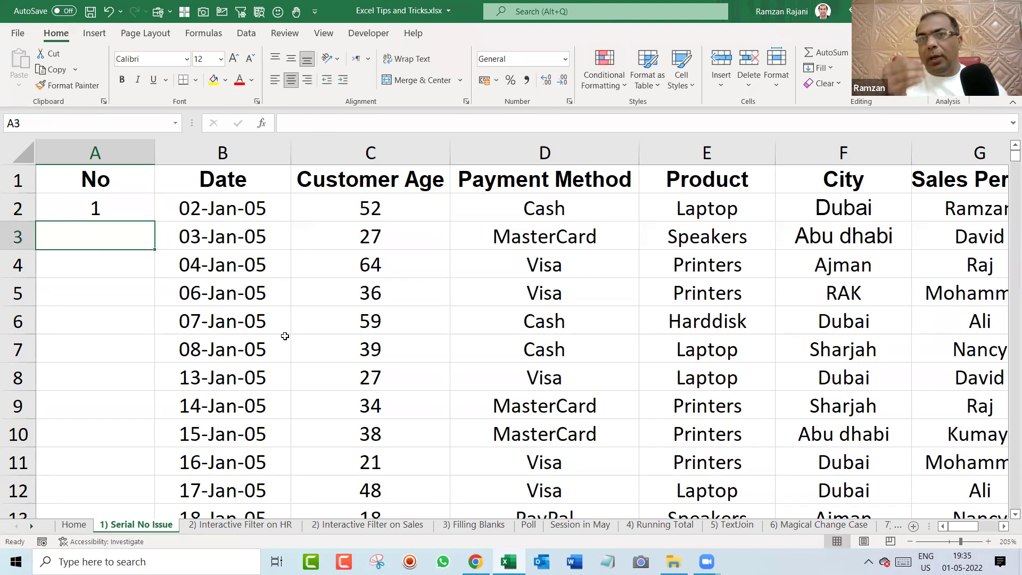
Fill the =ROW()-1 formula from A2 down the whole No column.
click(131, 210)
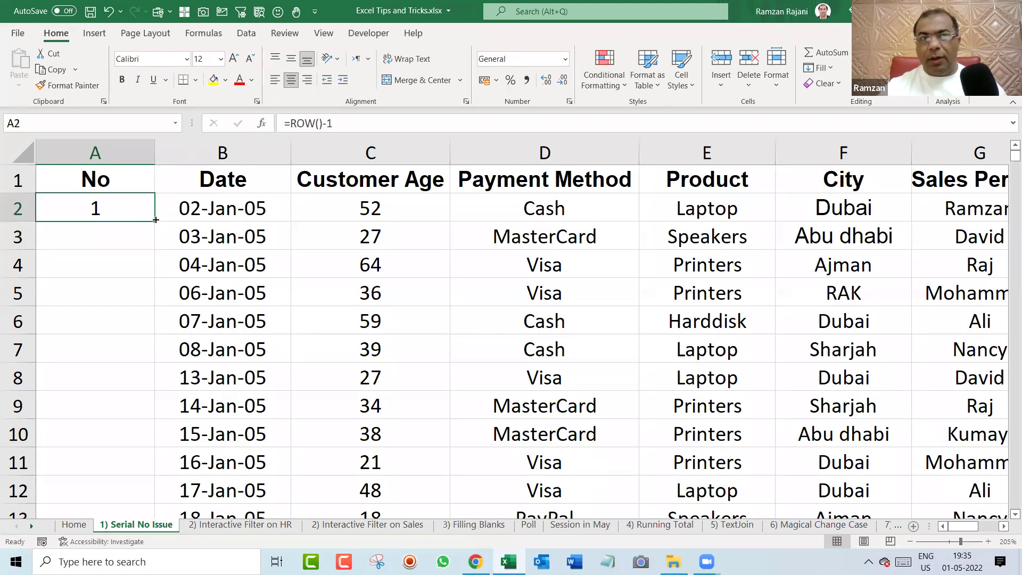
double_click(156, 220)
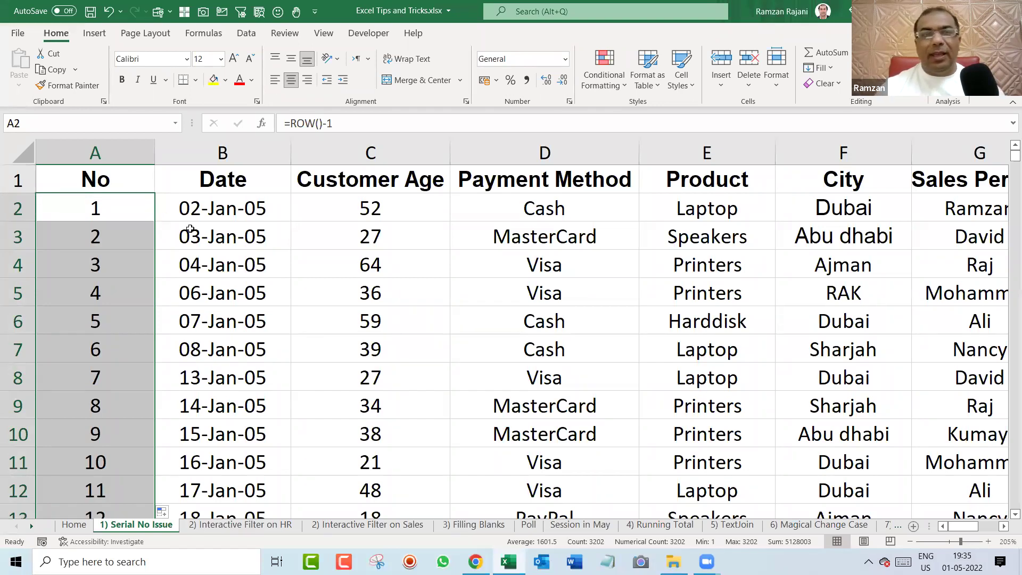
click(262, 287)
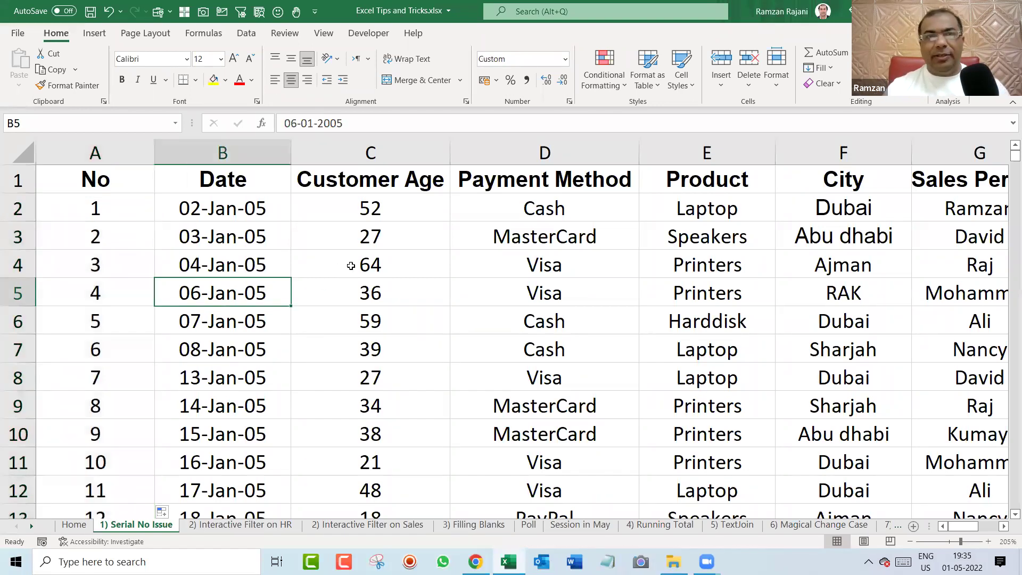
Delete the 06-Jan-05 and 07-Jan-05 rows, then select the No column from A2 down.
drag(13, 290, 13, 319)
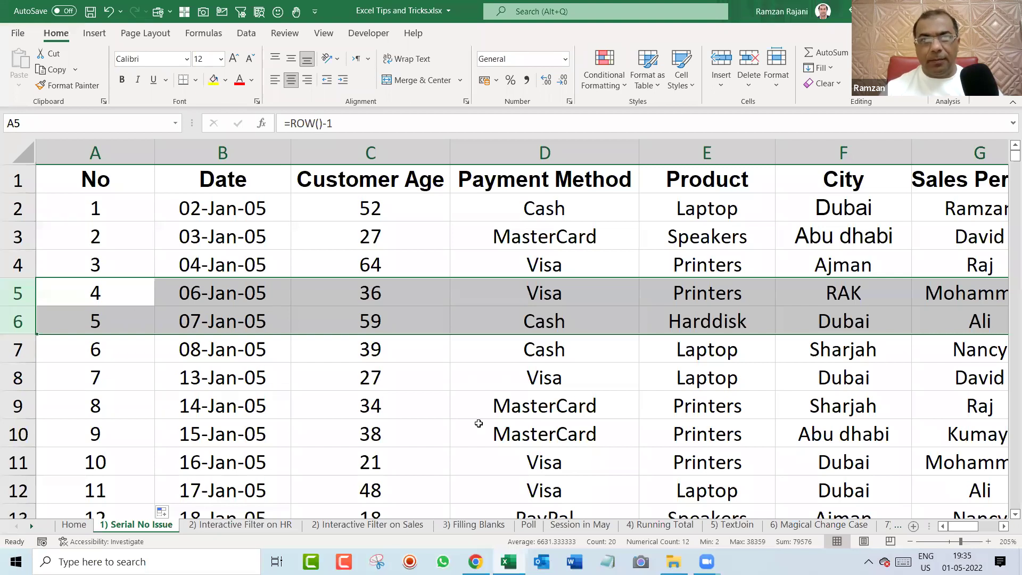
key(ctrl+minus)
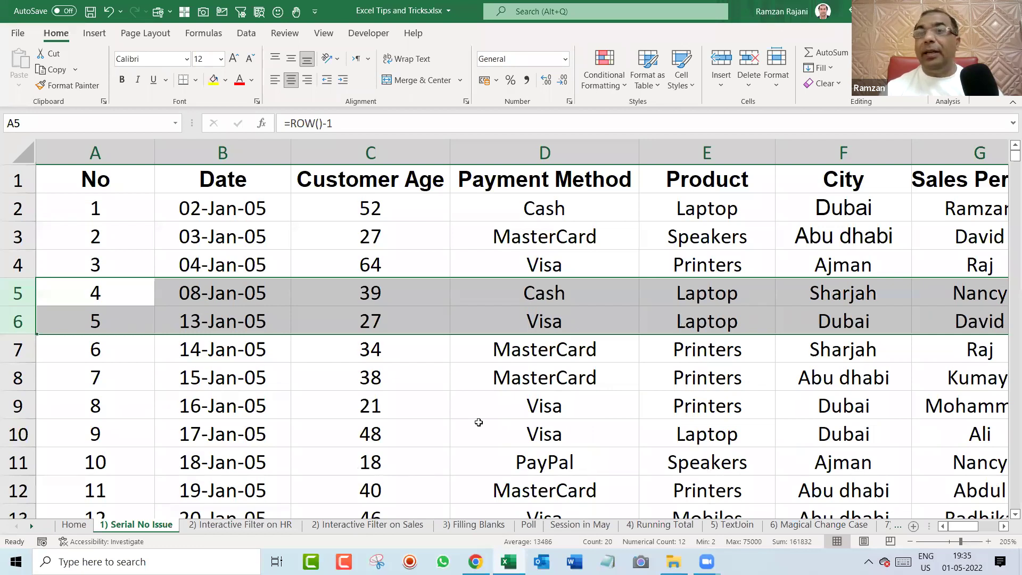
key(shift+BackSpace)
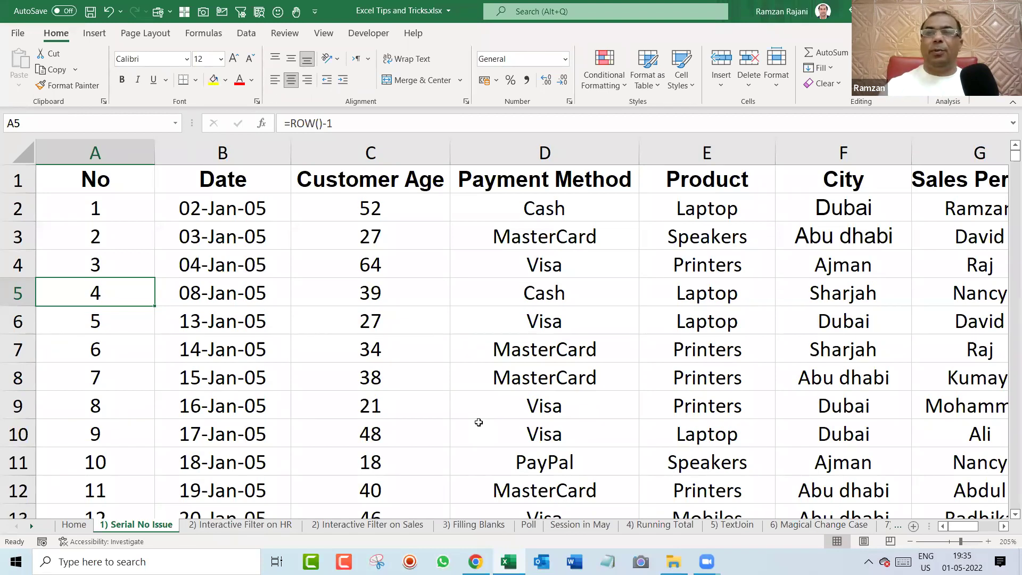
key(Up)
key(Up)
key(Up)
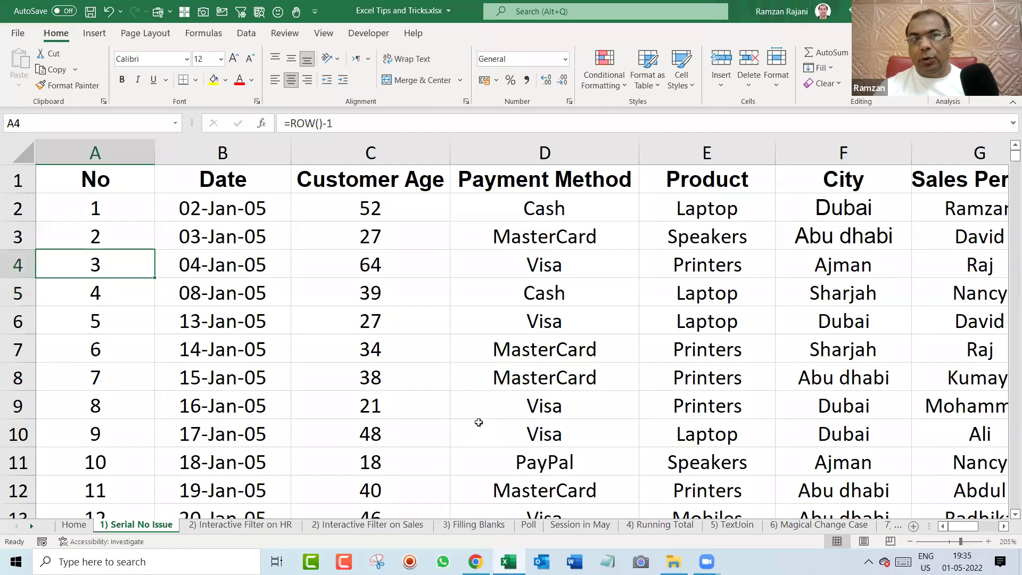
key(ctrl+shift+Down)
Clear the old serial numbers and re-enter =ROW()-1 in cell A2.
key(Delete)
key(ctrl+BackSpace)
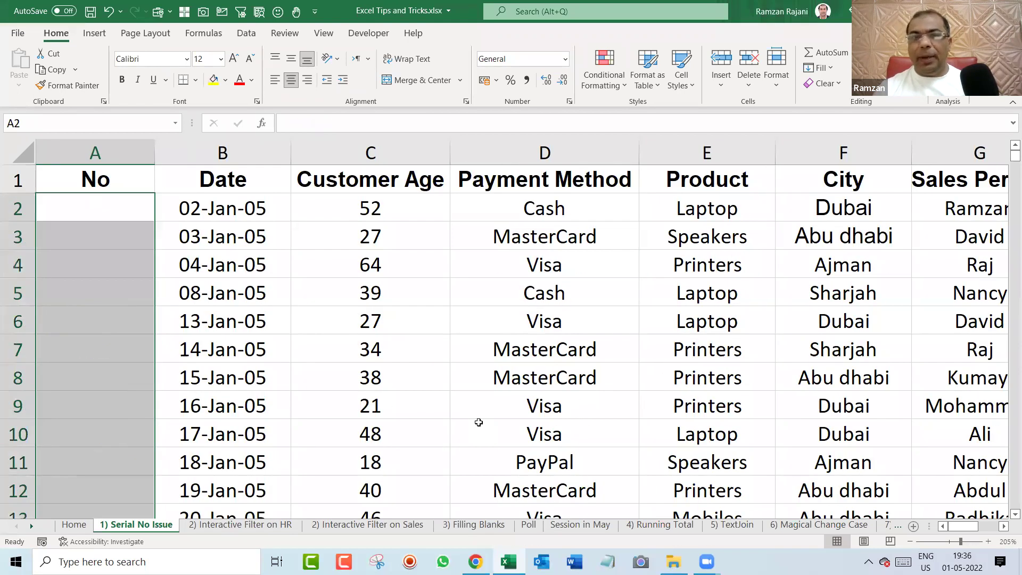
key(Up)
key(Down)
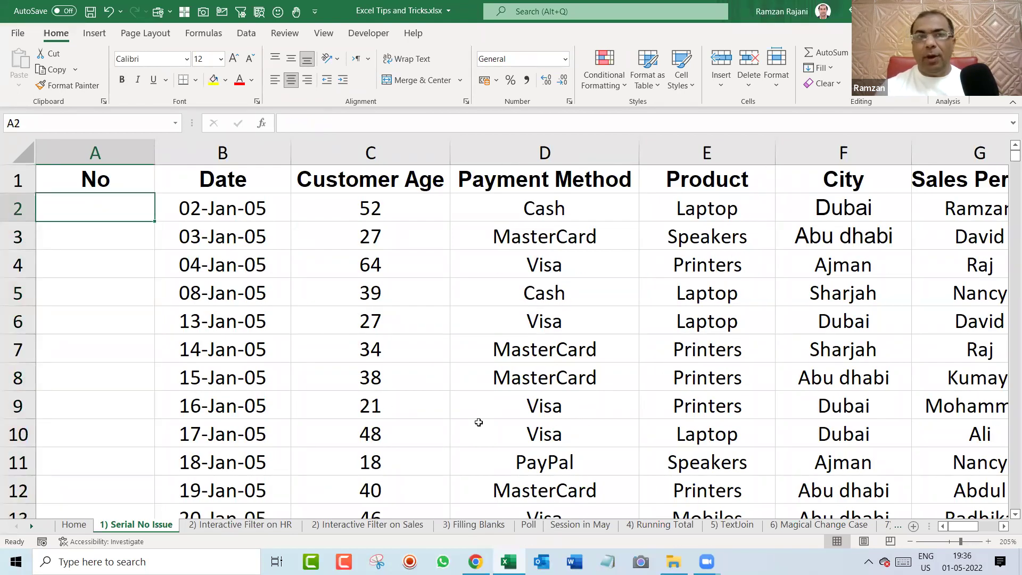
text(=ro)
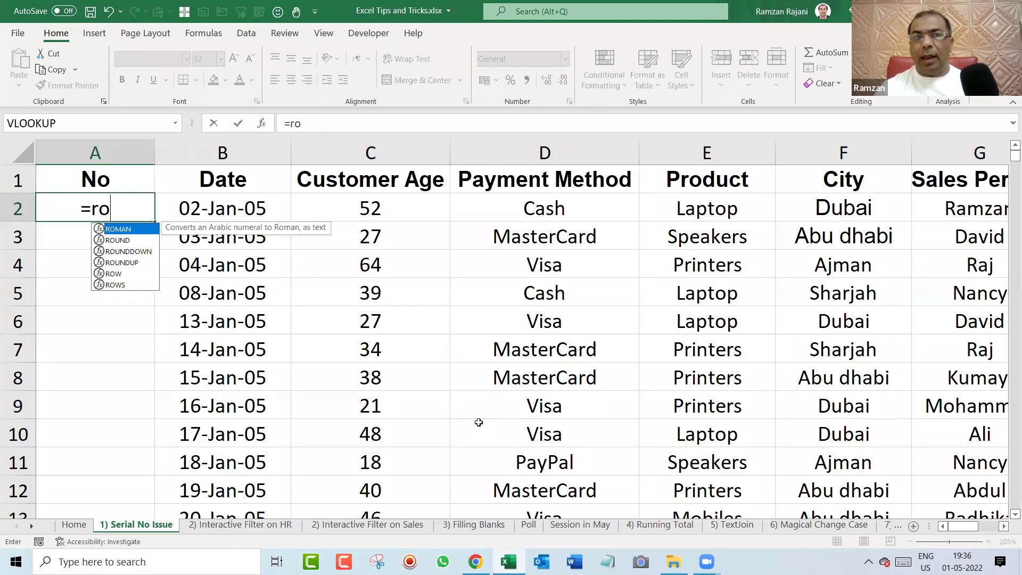
text(w())
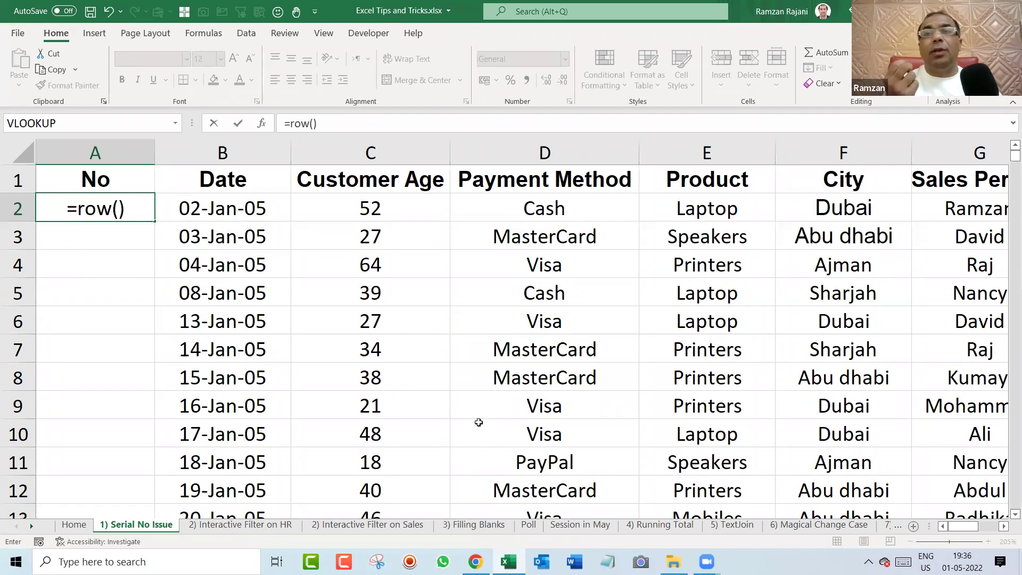
key(Return)
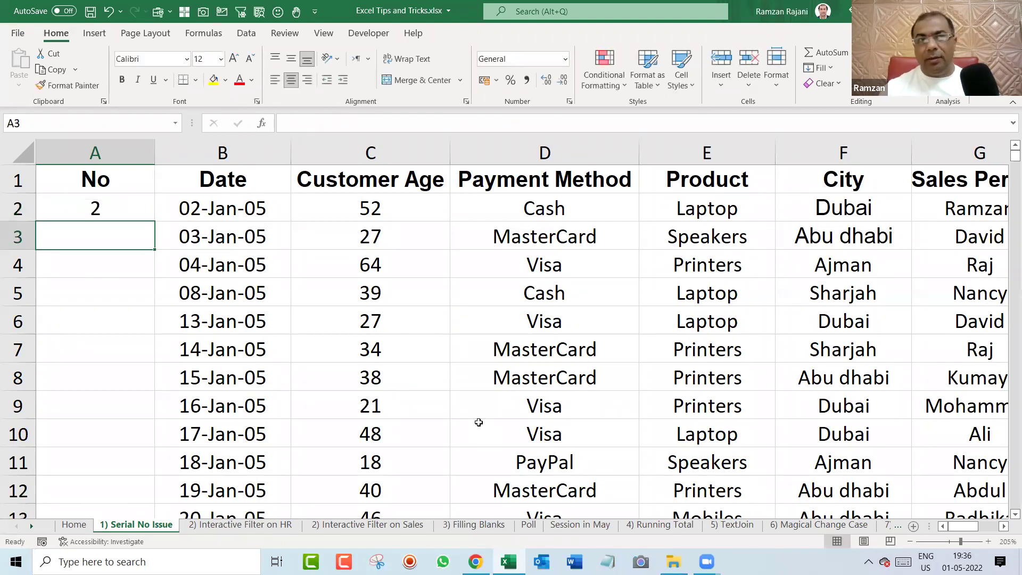
key(Up)
key(F2)
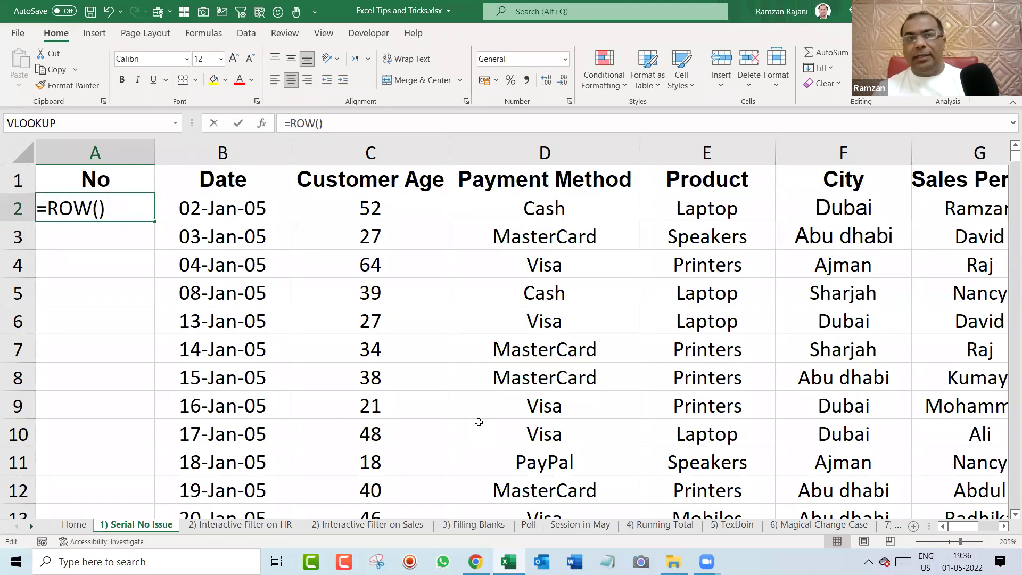
text(-1)
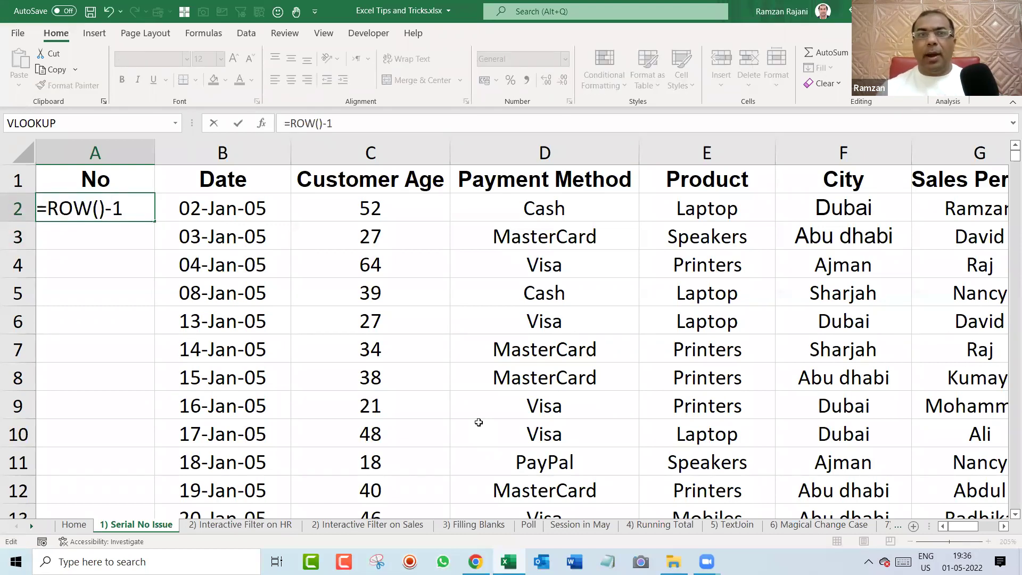
key(Return)
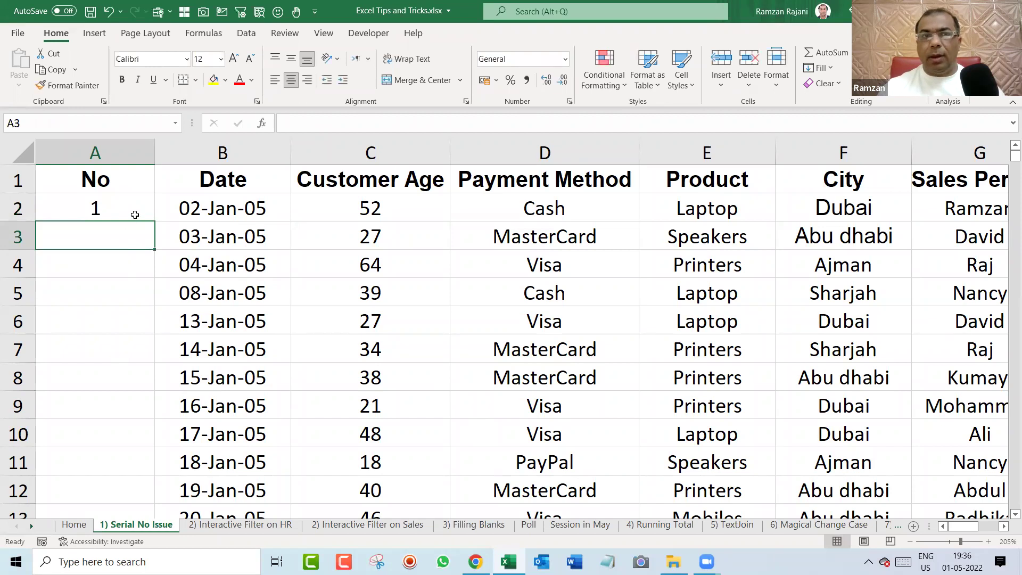
Fill =ROW()-1 down to the data end, test by deleting rows 5–10, then undo.
click(136, 214)
double_click(156, 223)
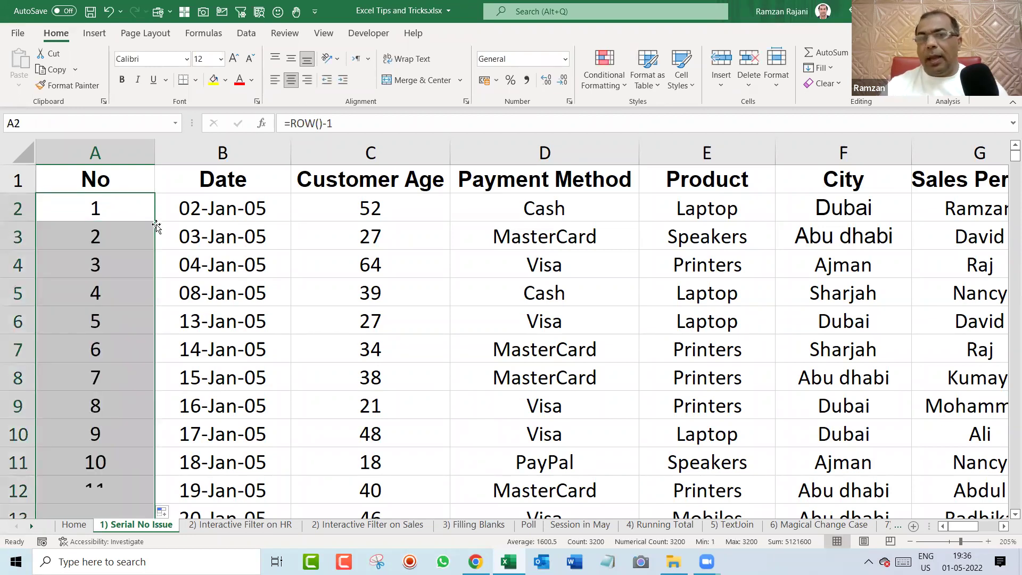
drag(22, 293, 22, 438)
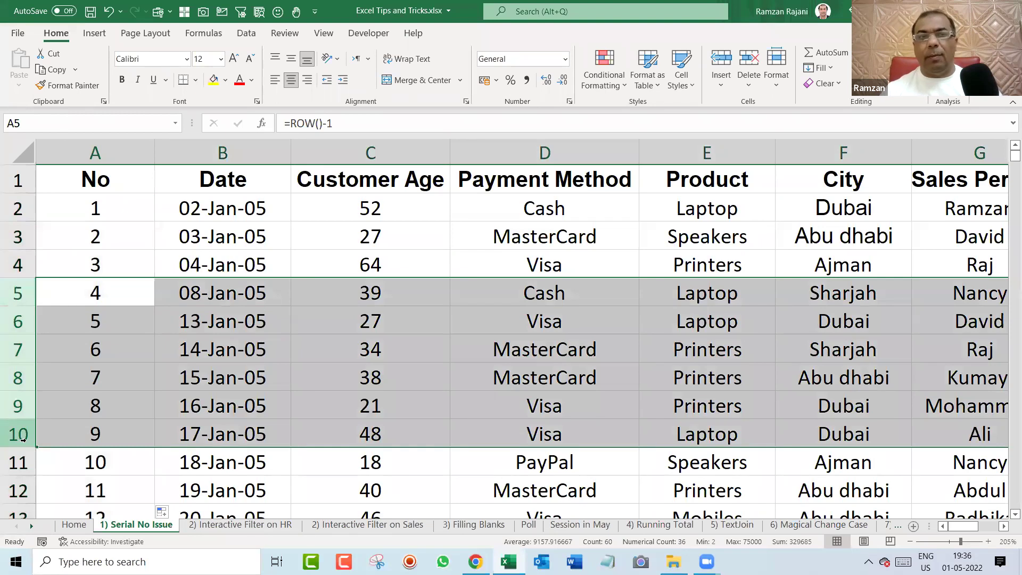
key(ctrl+minus)
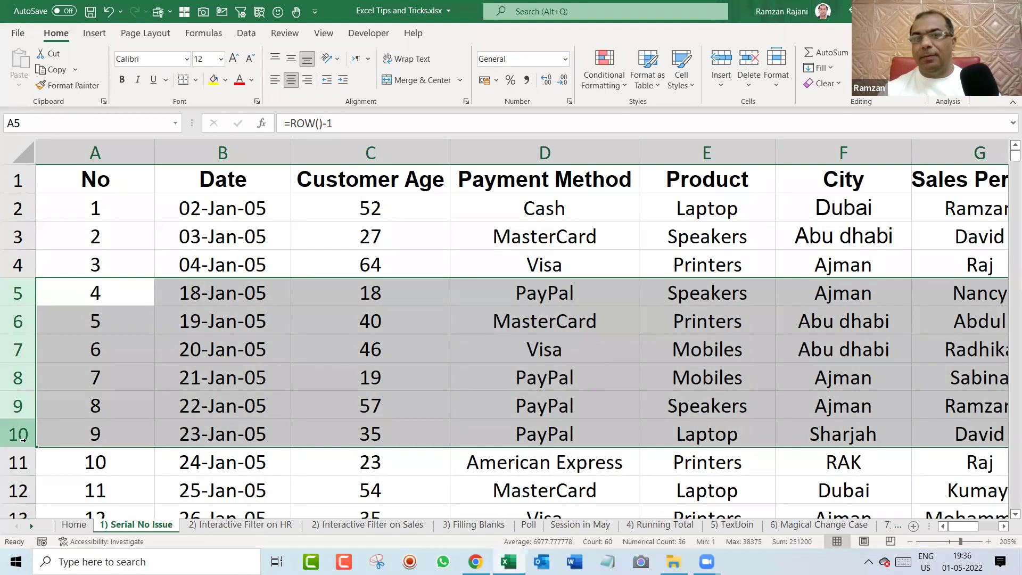
key(ctrl+z)
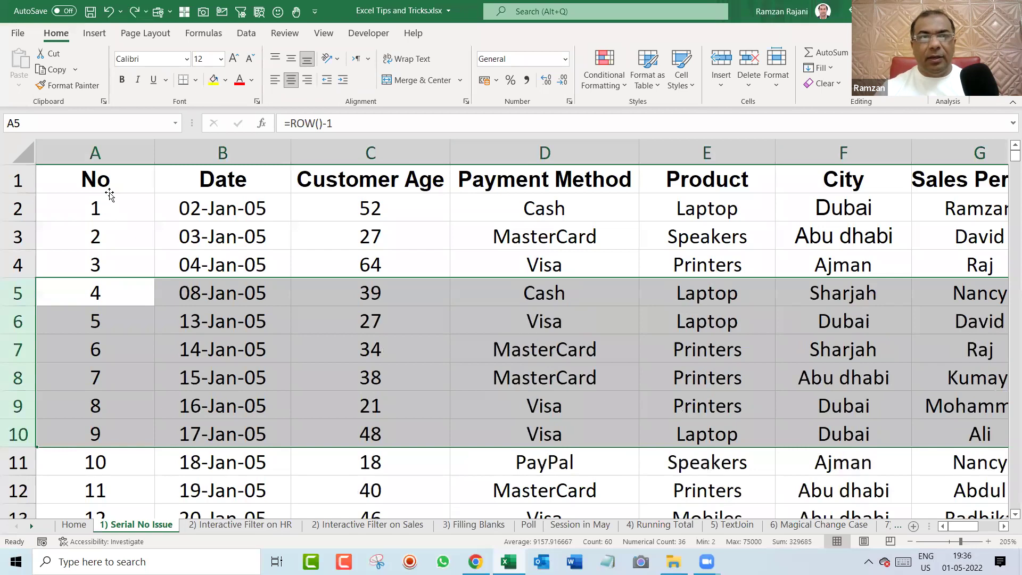
click(104, 184)
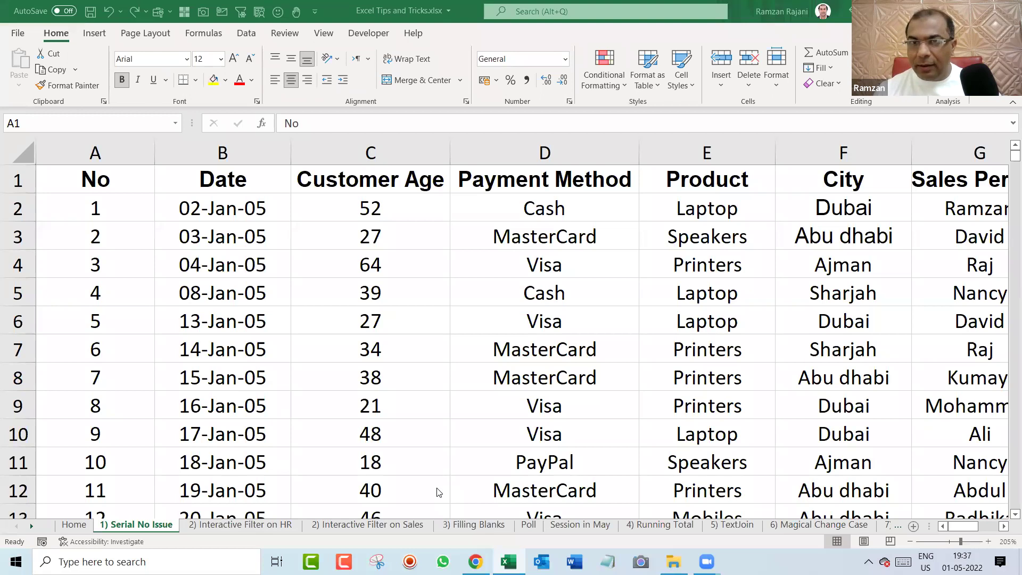
Flip among the Serial No, HR and Sales sheets, ending on '2) Interactive Filter on HR'.
click(238, 525)
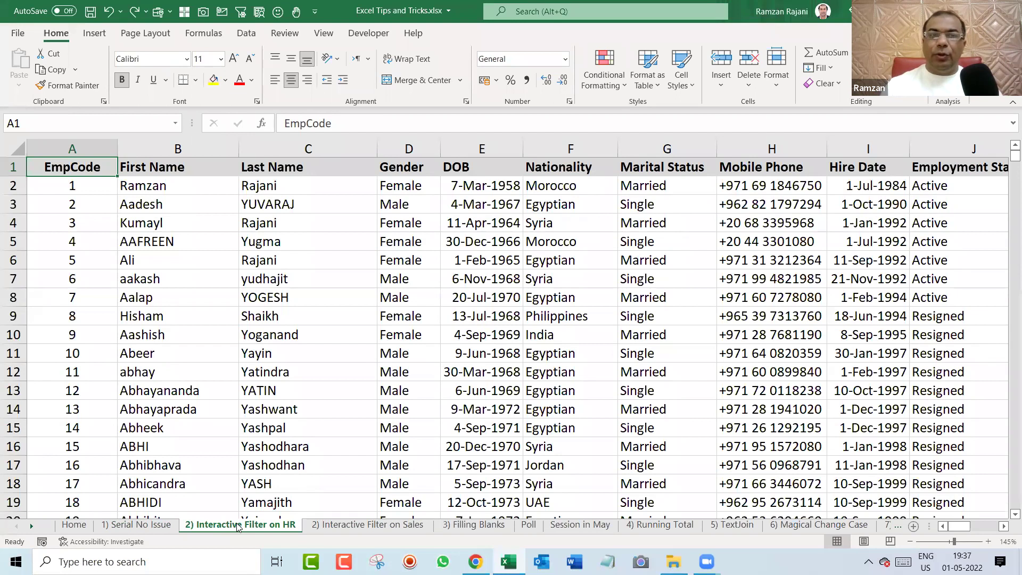
key(ctrl+Page_Up)
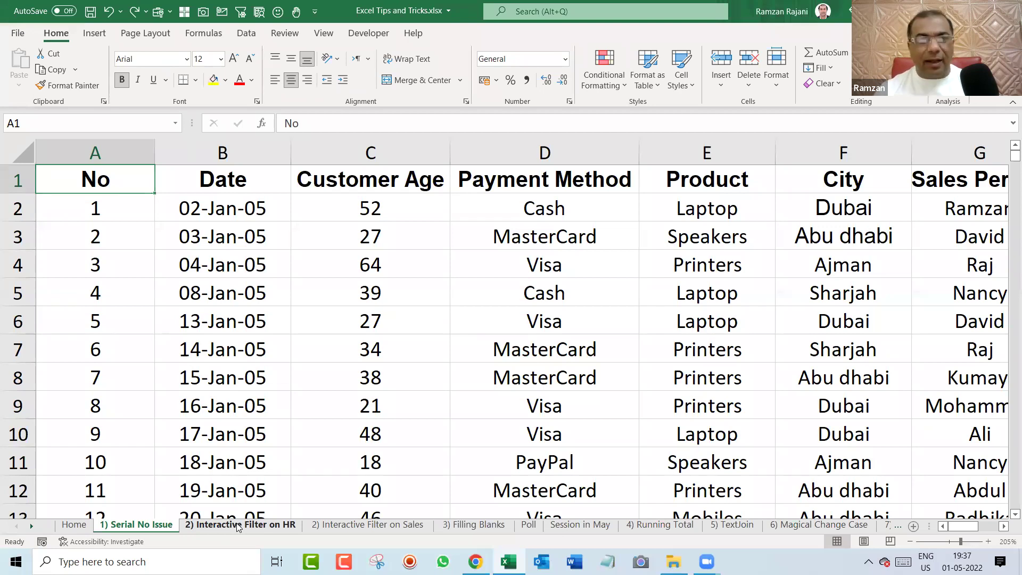
click(238, 527)
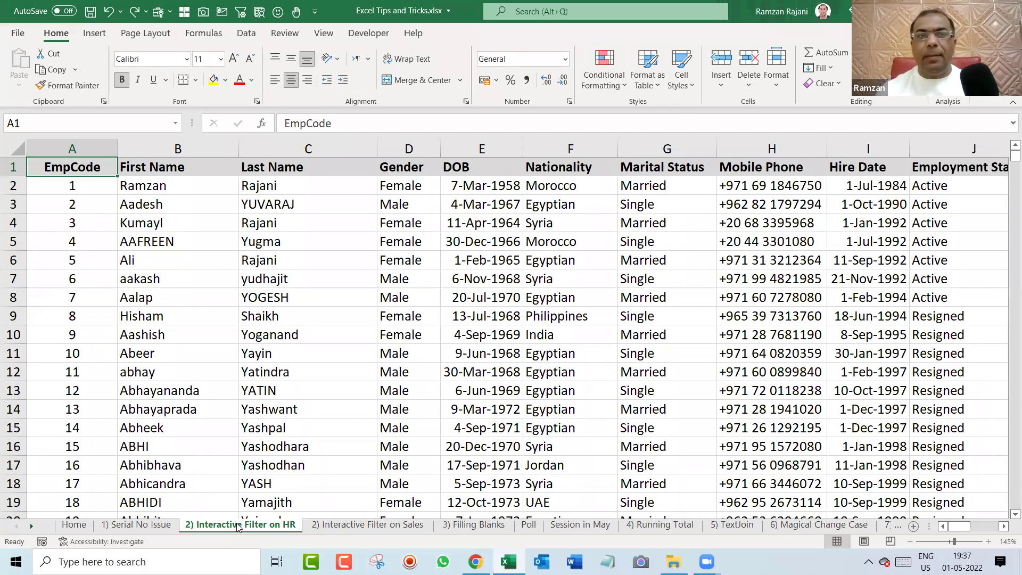
key(ctrl+Page_Down)
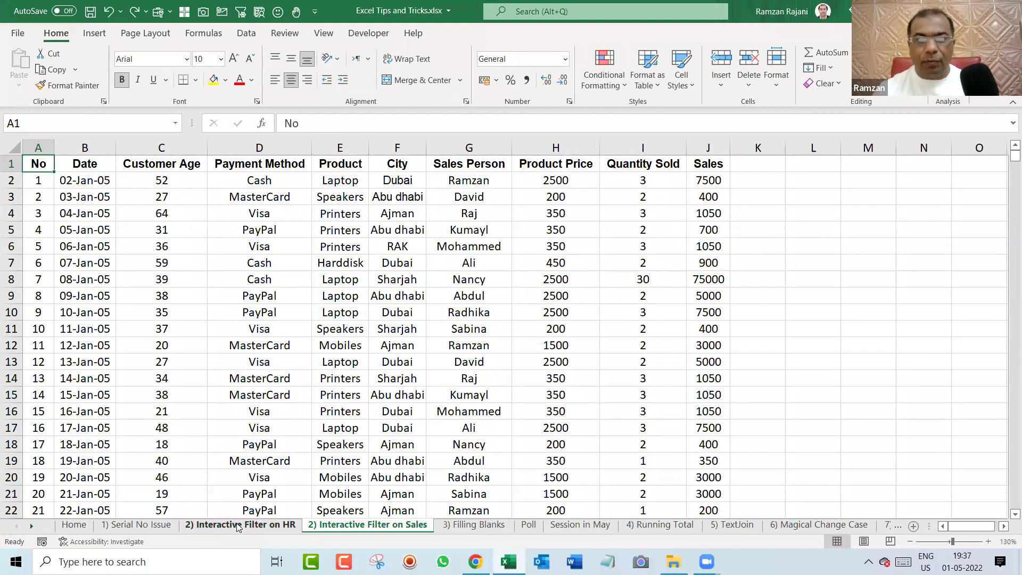
click(238, 526)
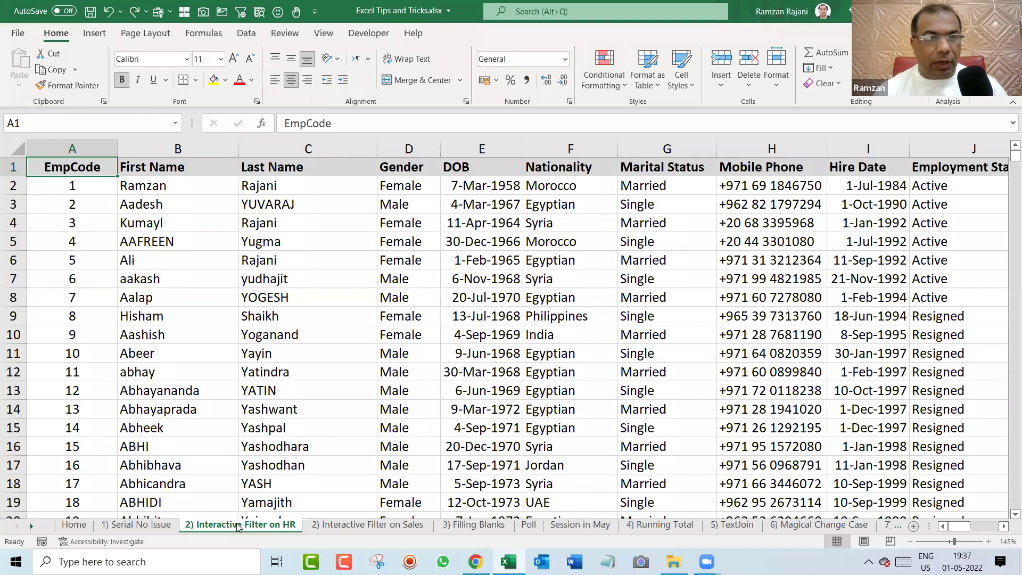
key(ctrl+Down)
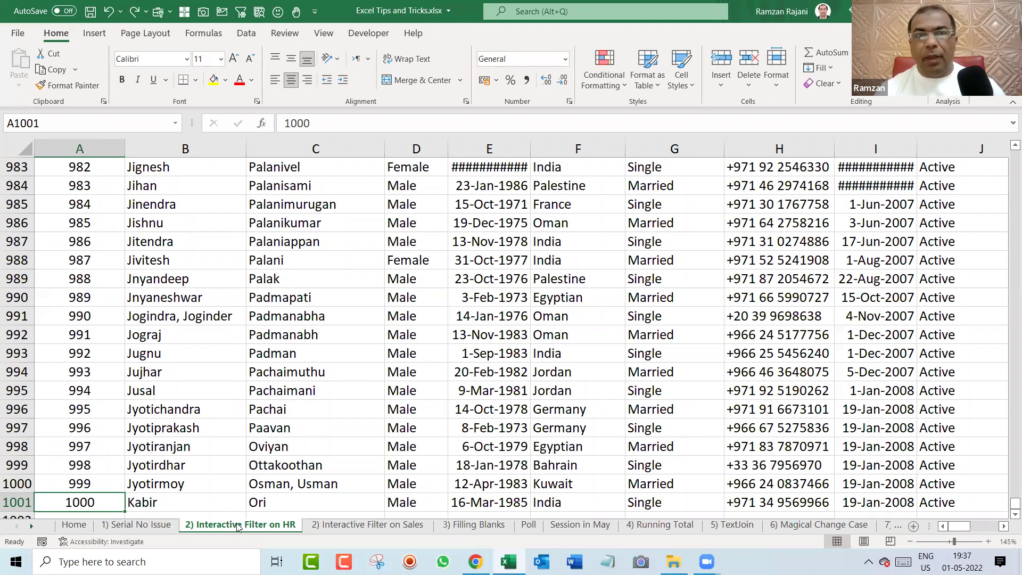
key(ctrl+Up)
key(Right)
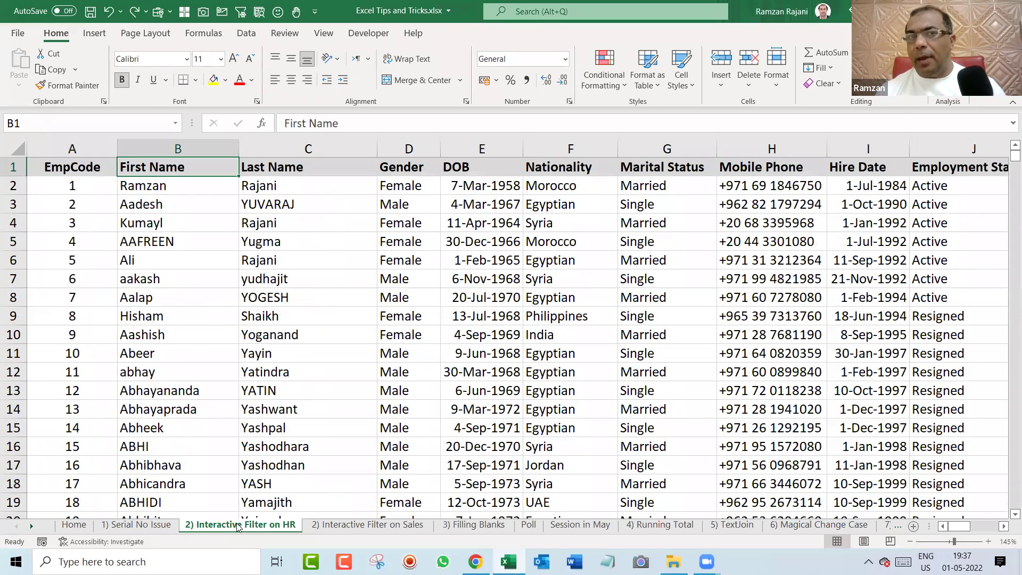
key(Right)
key(Right)
key(ctrl+space)
key(Right)
key(Right)
key(ctrl+space)
key(Right)
key(Right)
key(Right)
key(Right)
key(Right)
key(Right)
key(Right)
key(Right)
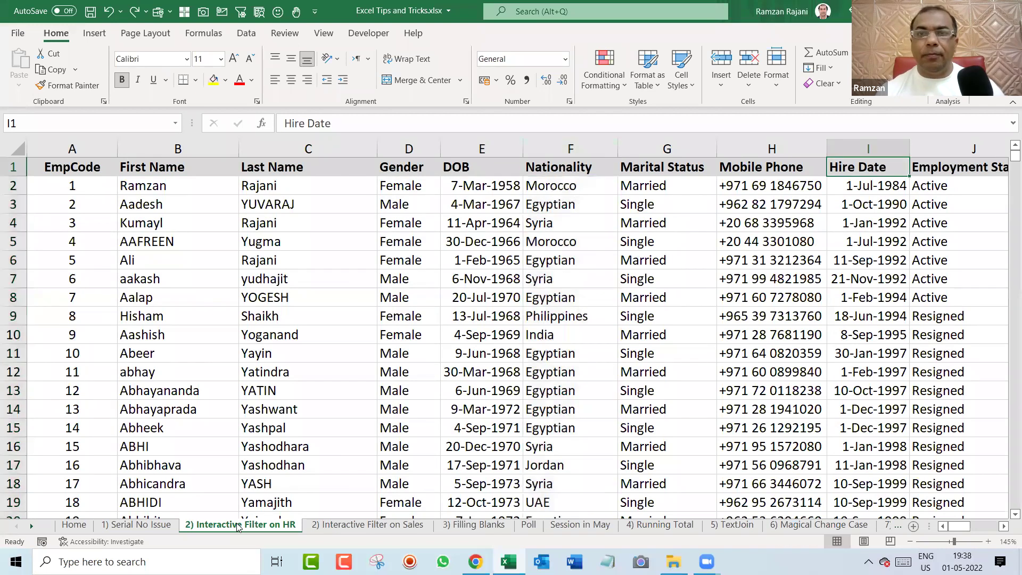
key(Right)
key(Right)
key(Right)
key(Right)
key(Left)
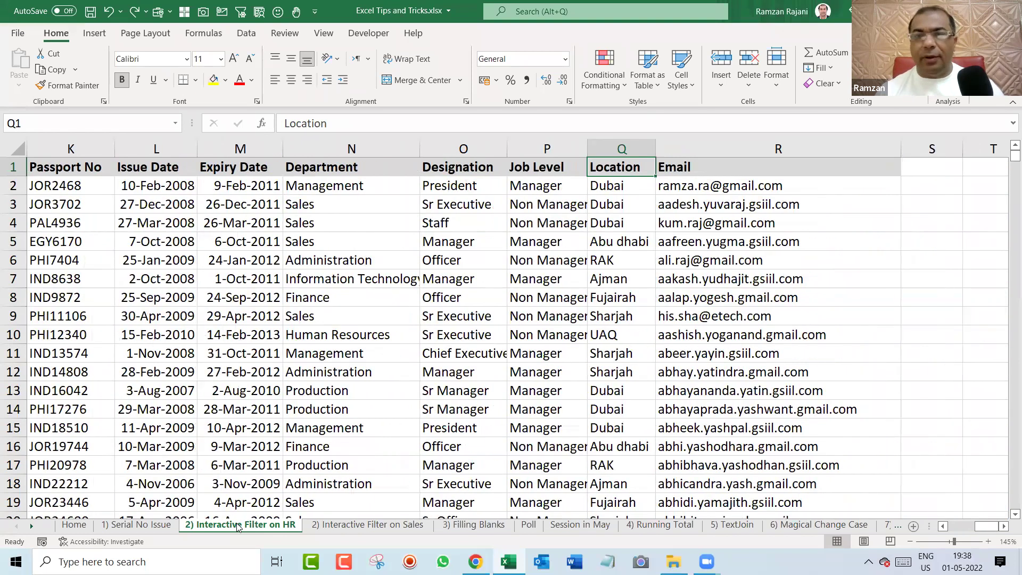
key(Left)
key(Left)
key(Left)
key(Left)
key(Left)
key(Left)
key(Left)
key(Left)
key(Left)
key(Left)
key(Left)
key(Left)
key(Left)
key(Left)
key(Left)
key(Left)
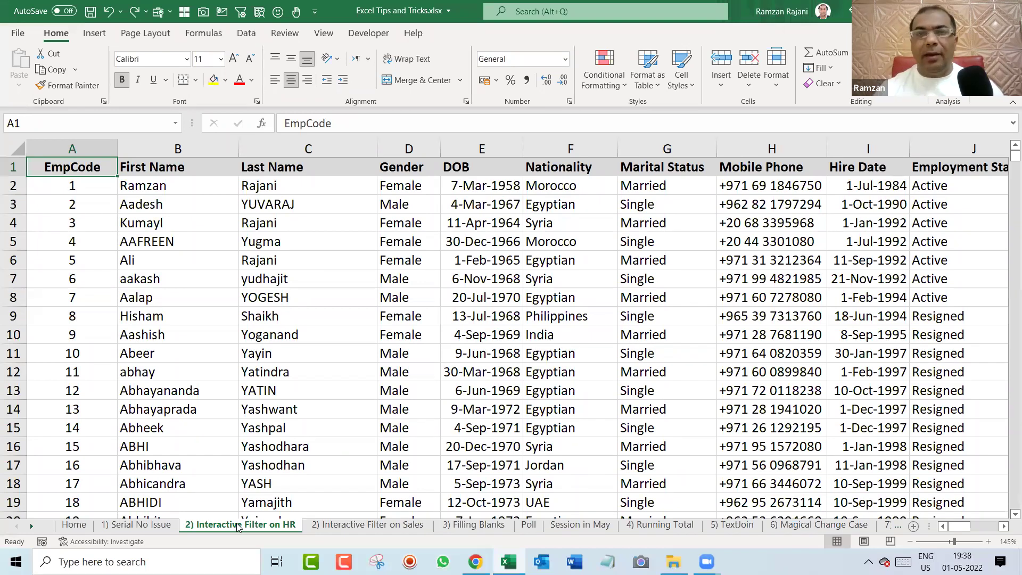
key(Right)
key(Right)
key(Right)
key(Right)
key(Right)
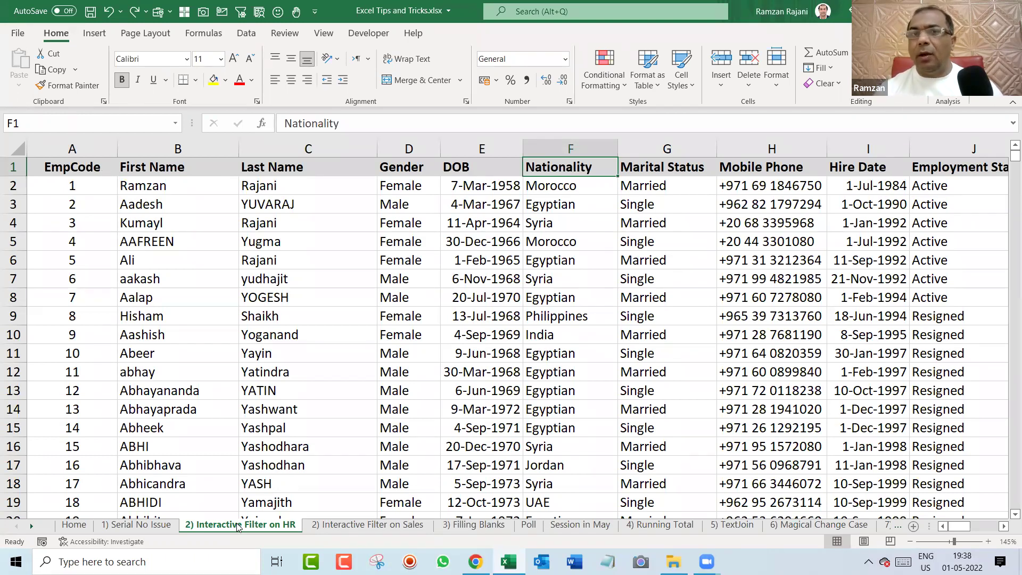
key(Down)
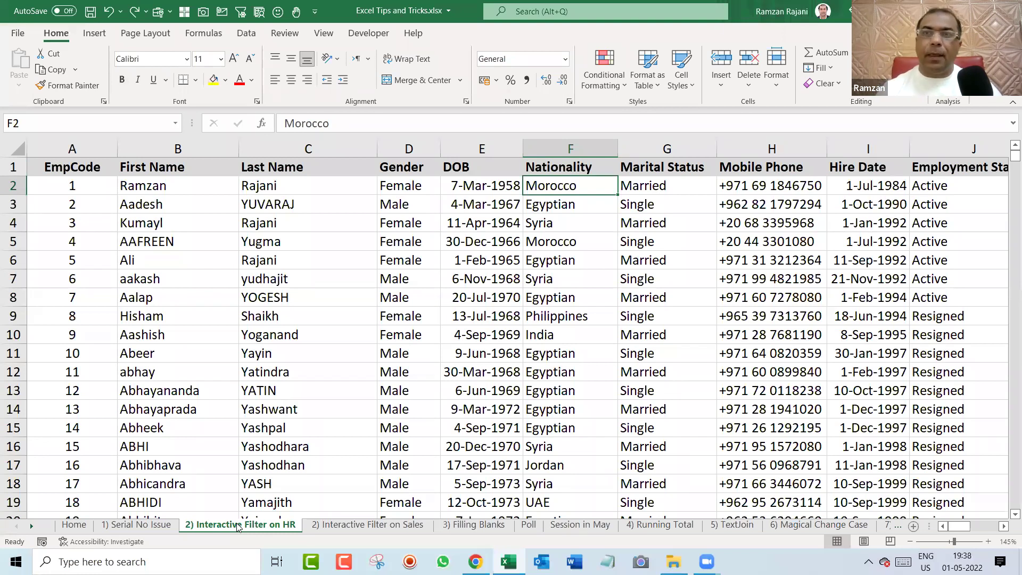
key(Up)
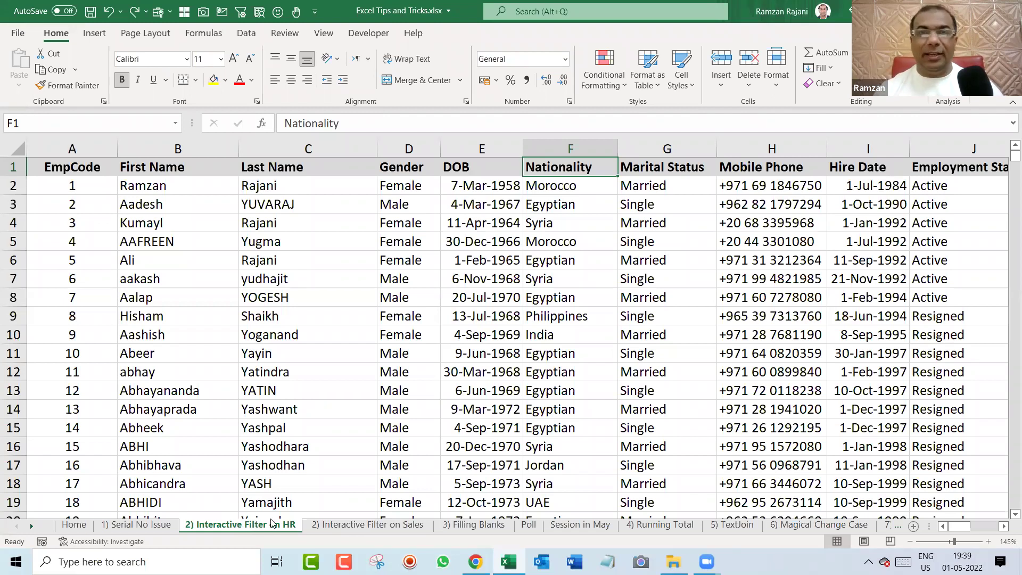
click(155, 203)
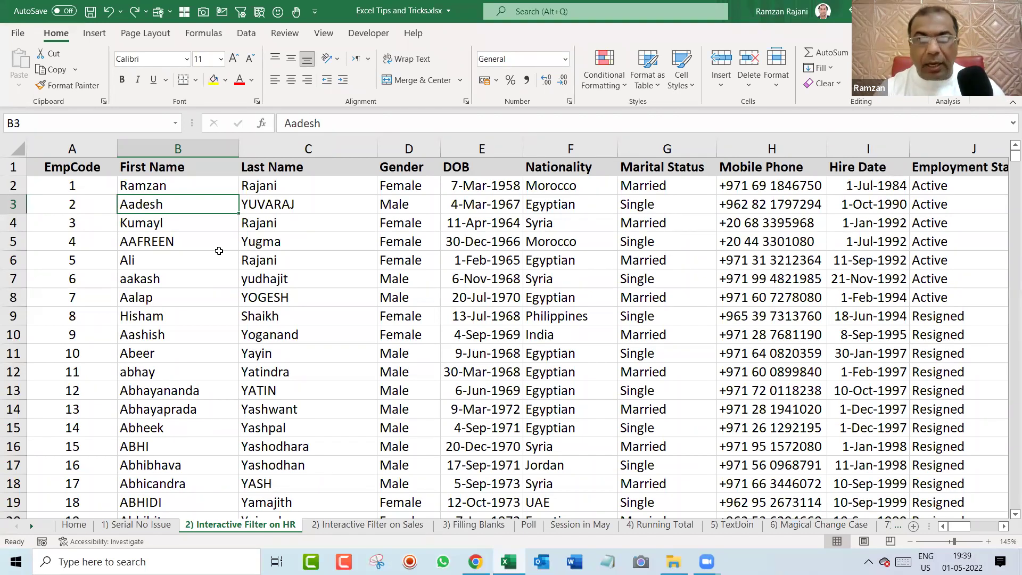
Convert the employee list into a formatted table with headers.
key(ctrl+t)
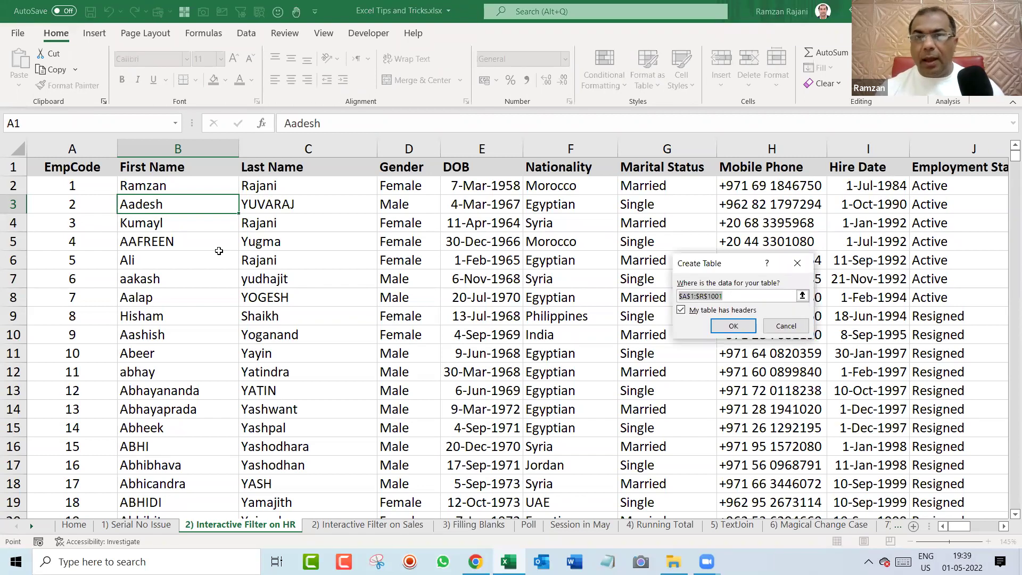
key(Return)
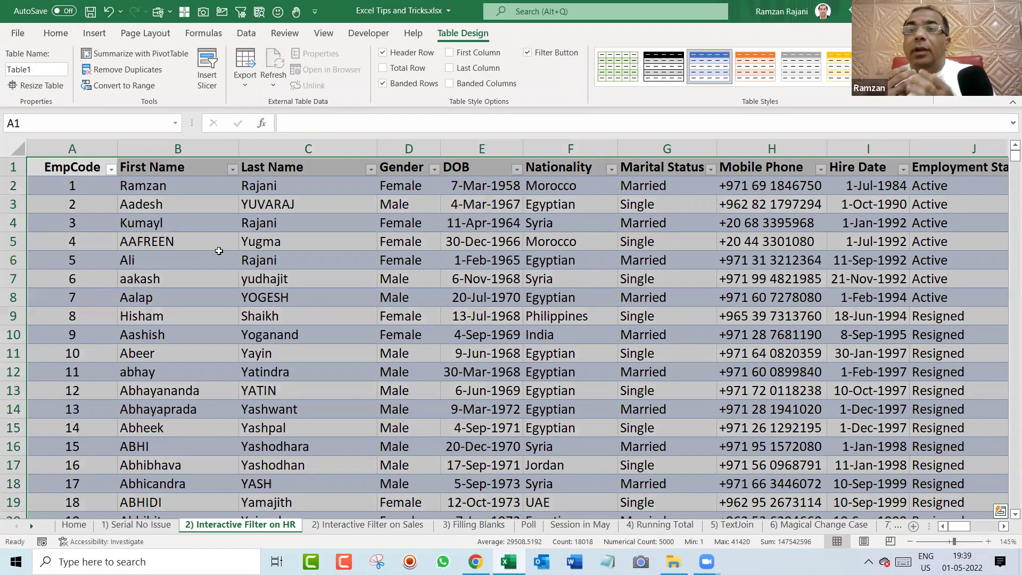
key(ctrl+Home)
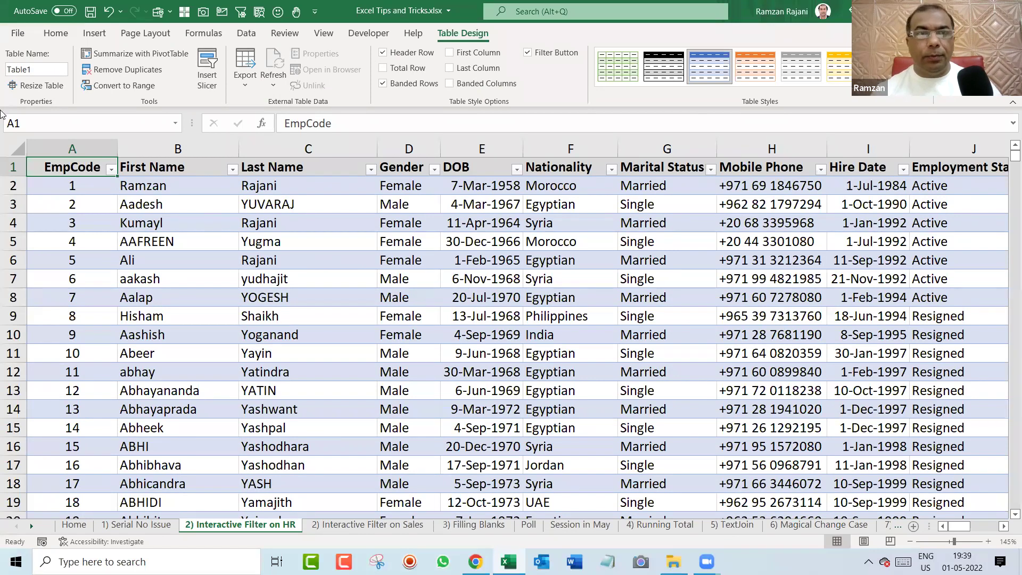
Insert seven blank rows above the table using rows 1–7.
click(11, 174)
drag(11, 174, 4, 287)
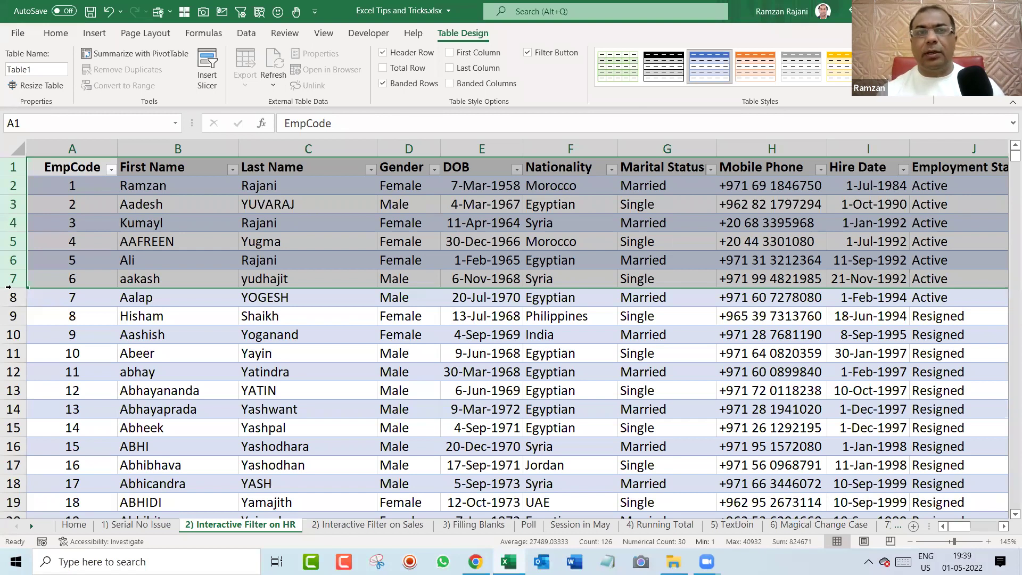
key(ctrl+shift+equal)
Insert Nationality, Department, Gender and Location slicers for the employee table.
click(311, 354)
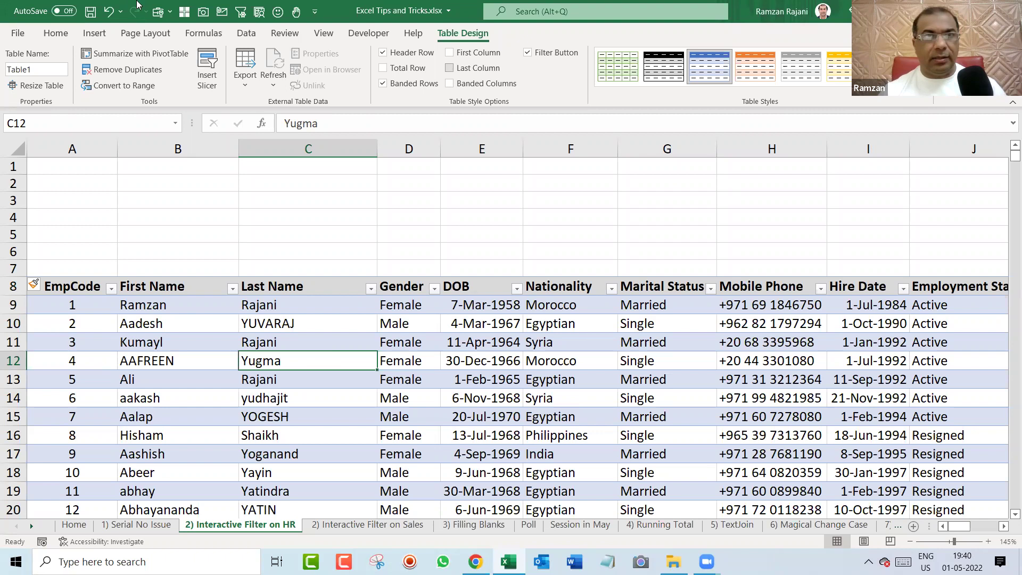
click(95, 33)
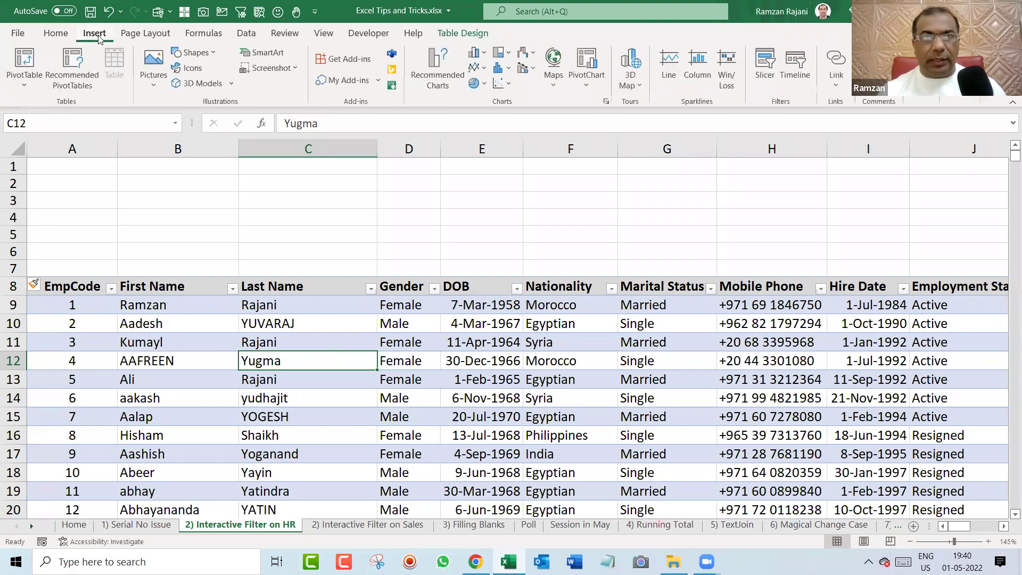
click(765, 70)
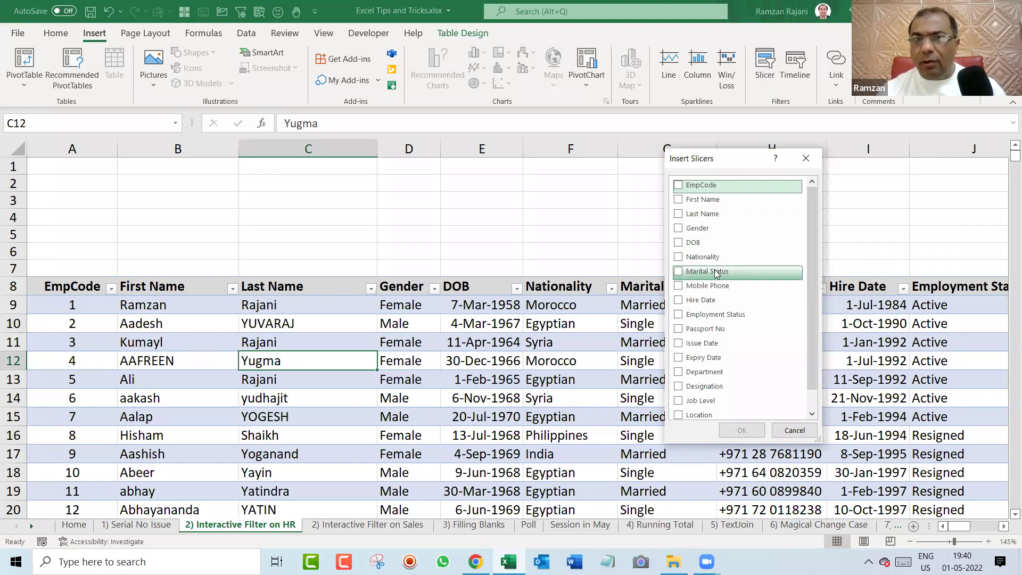
click(678, 260)
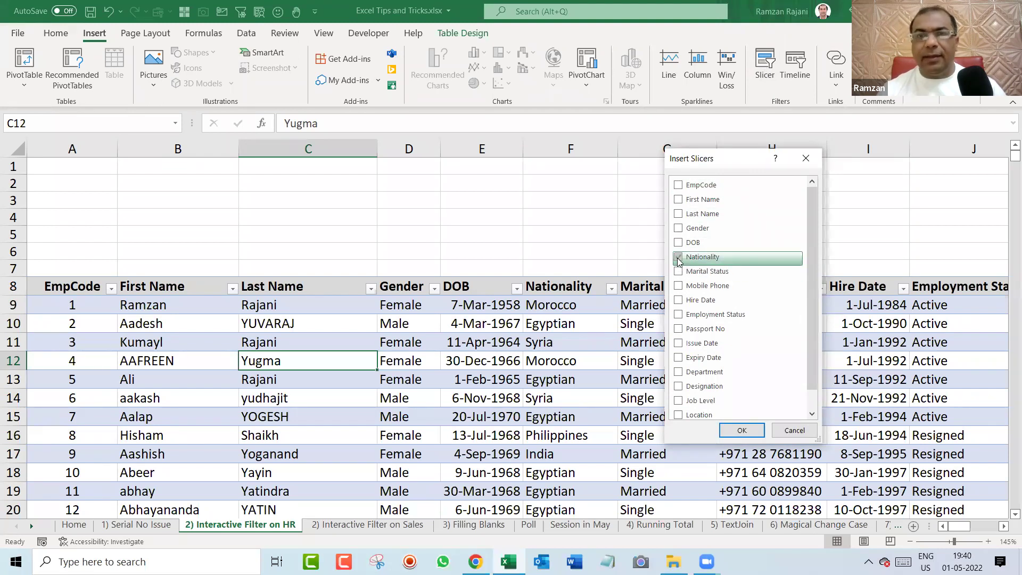
click(677, 374)
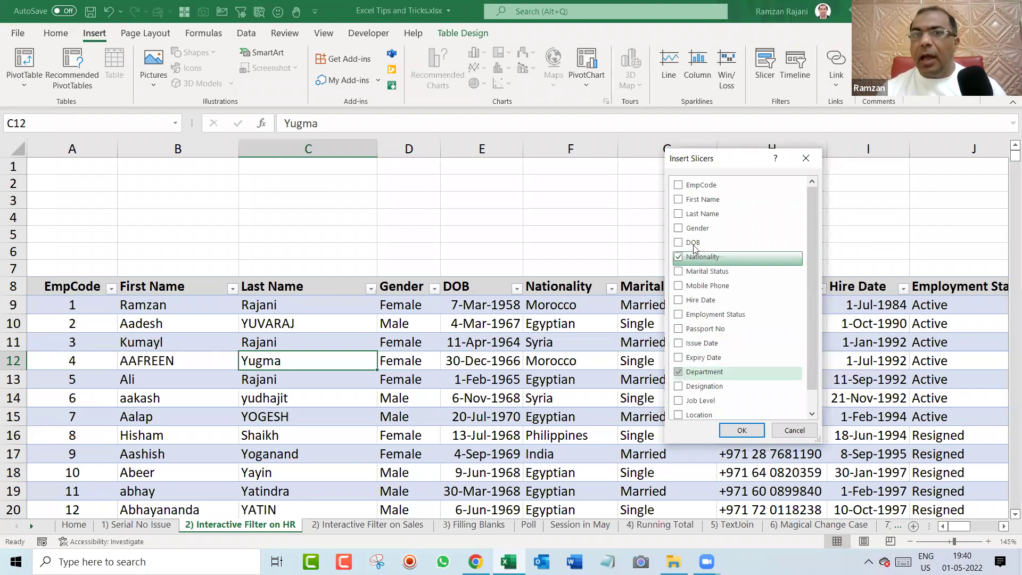
click(677, 228)
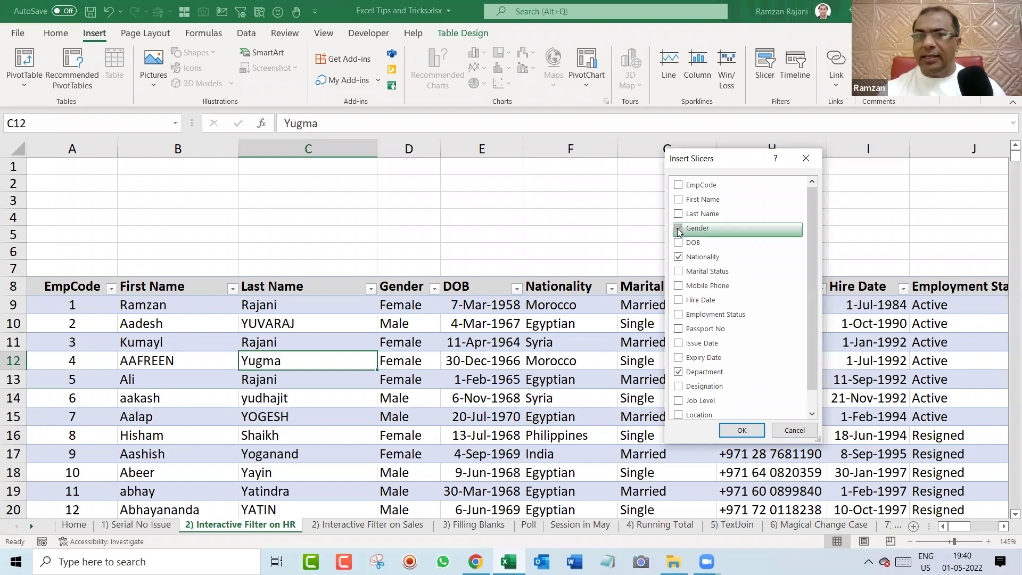
click(678, 415)
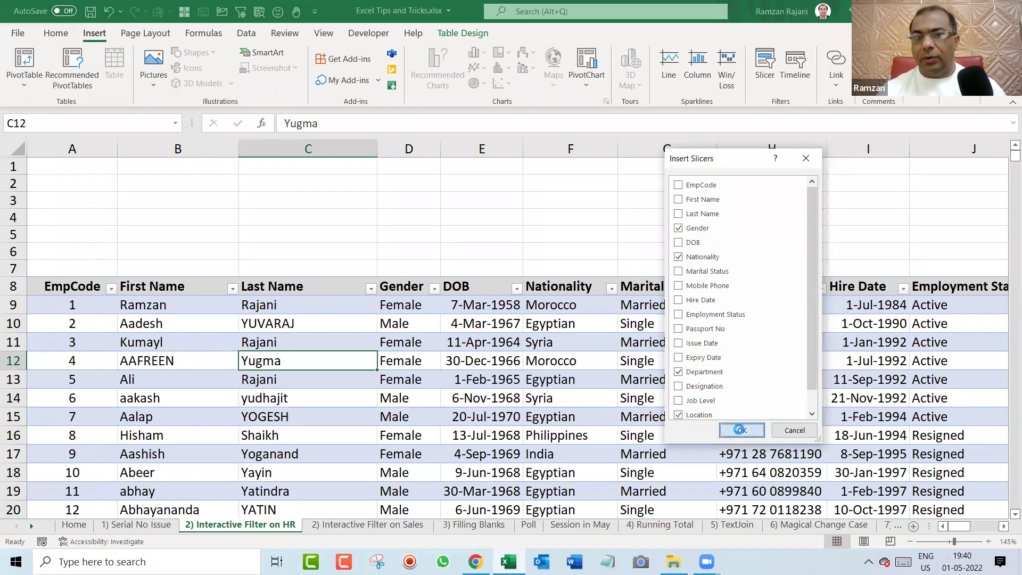
click(742, 430)
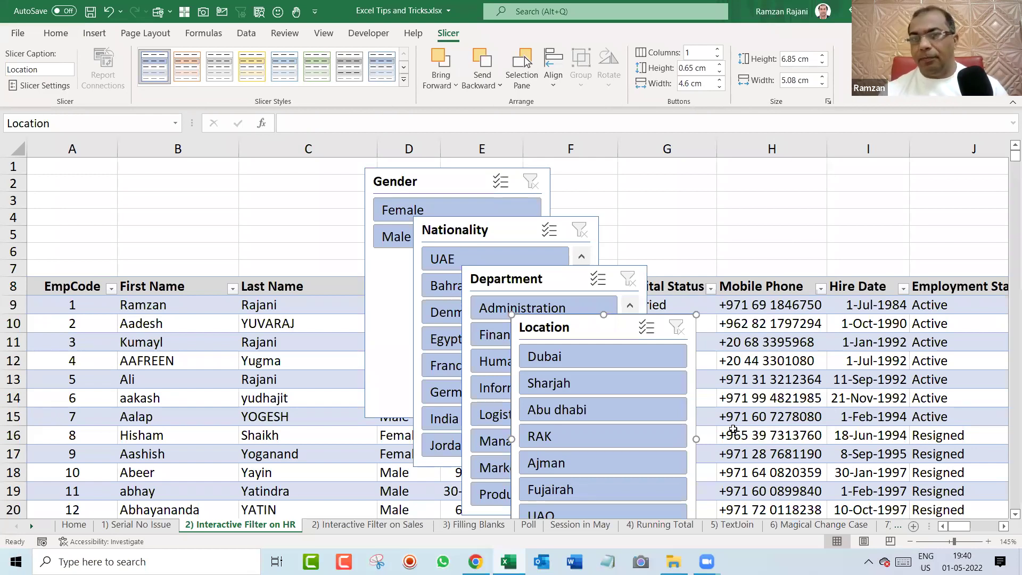
Arrange the Gender, Nationality, Department and Location slicers side by side above the table.
drag(428, 185, 369, 196)
drag(265, 211, 136, 190)
drag(459, 229, 319, 187)
drag(514, 277, 556, 181)
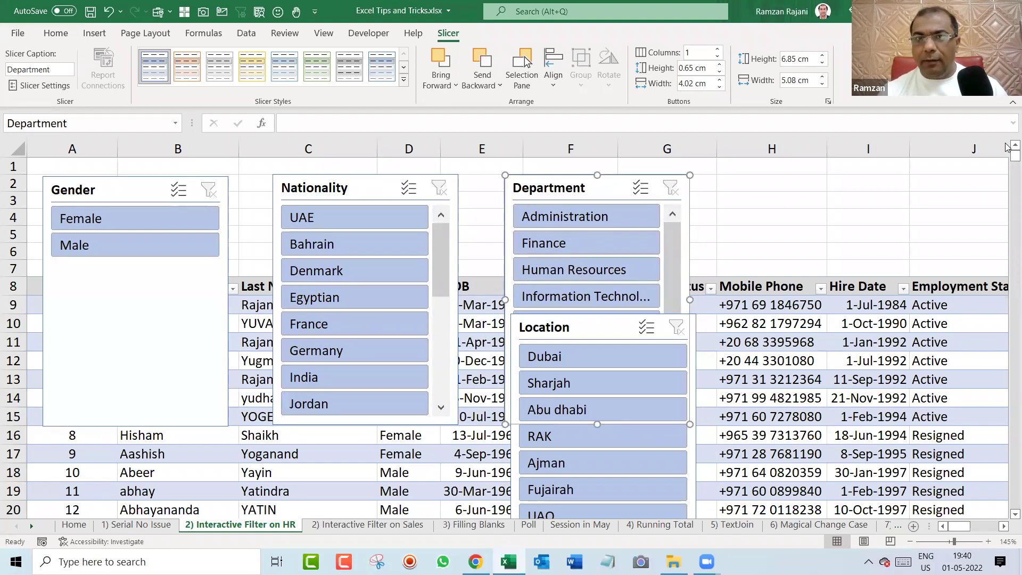
click(577, 327)
drag(747, 279, 818, 188)
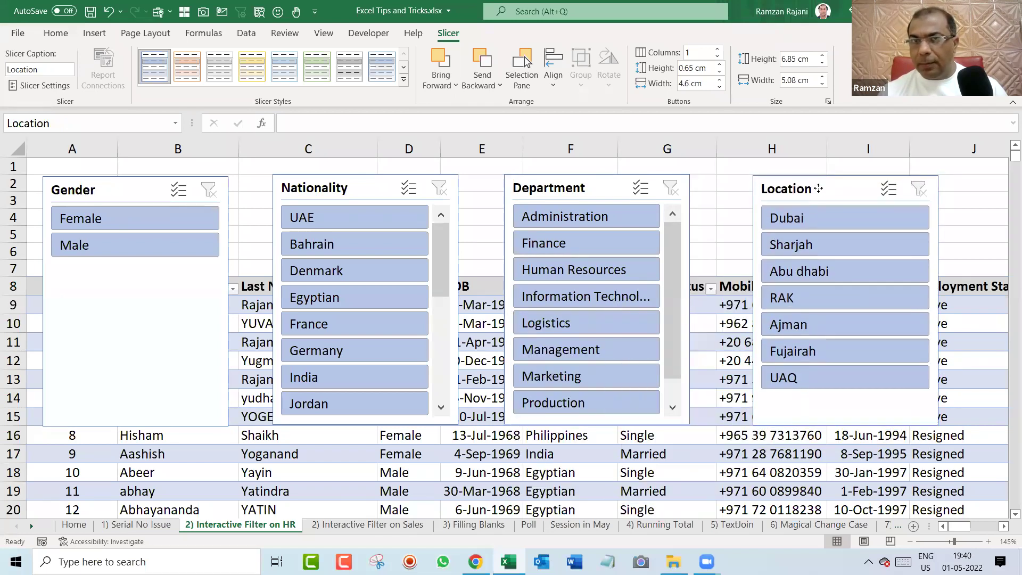
Select all four slicers and shorten them to end above row 8.
click(146, 196)
ctrl+click(366, 190)
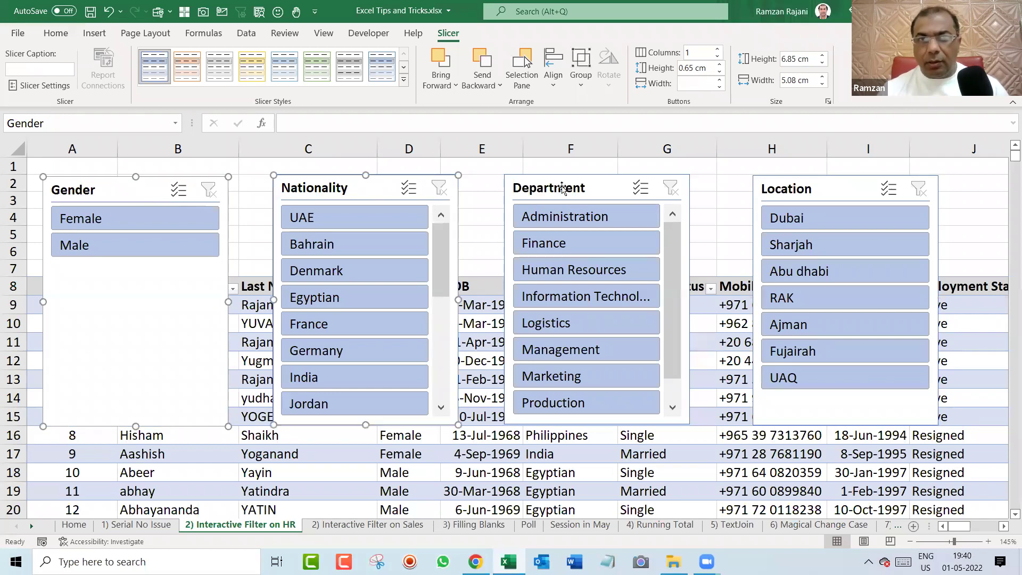
ctrl+click(591, 189)
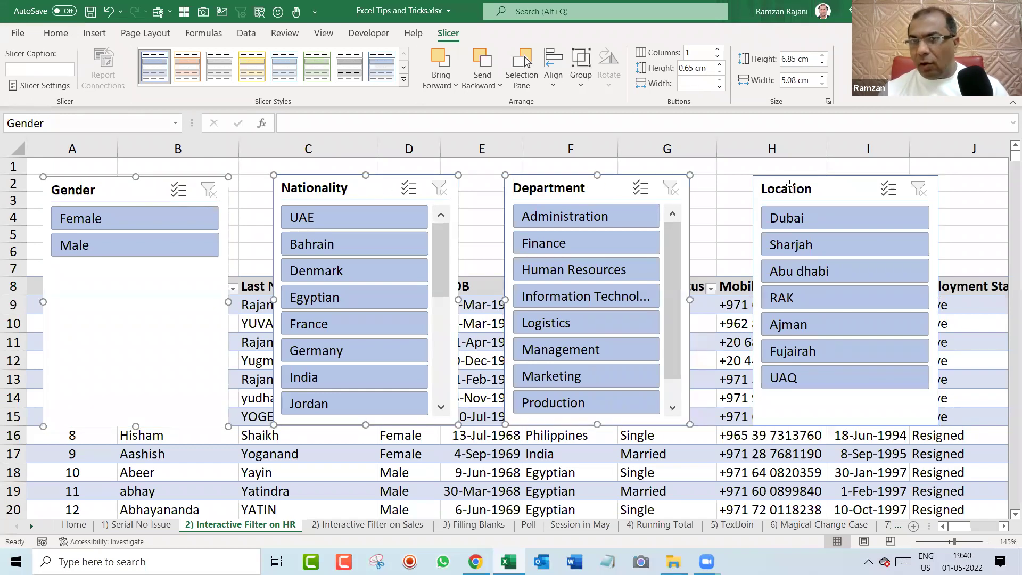
ctrl+click(790, 184)
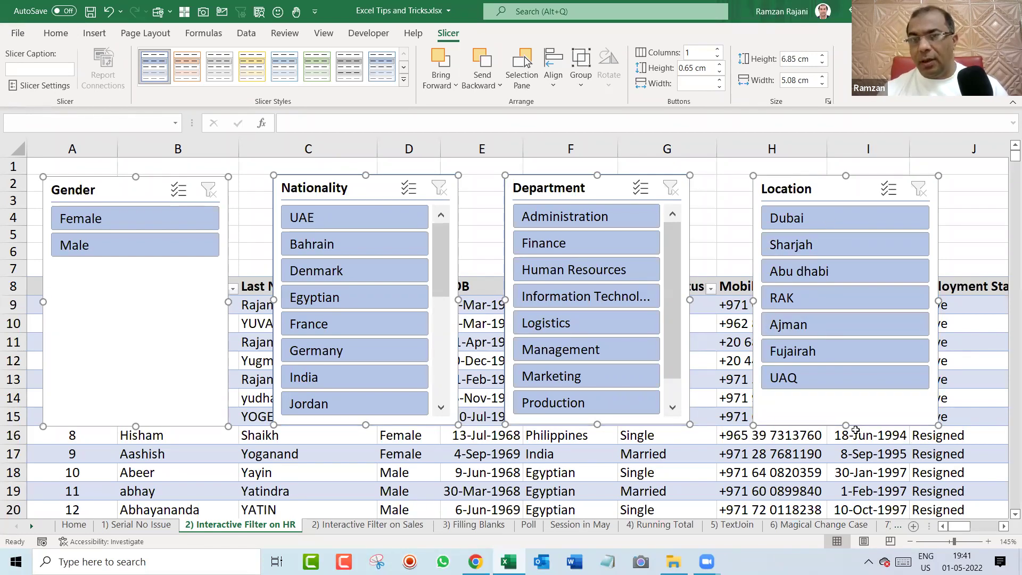
drag(845, 426, 811, 266)
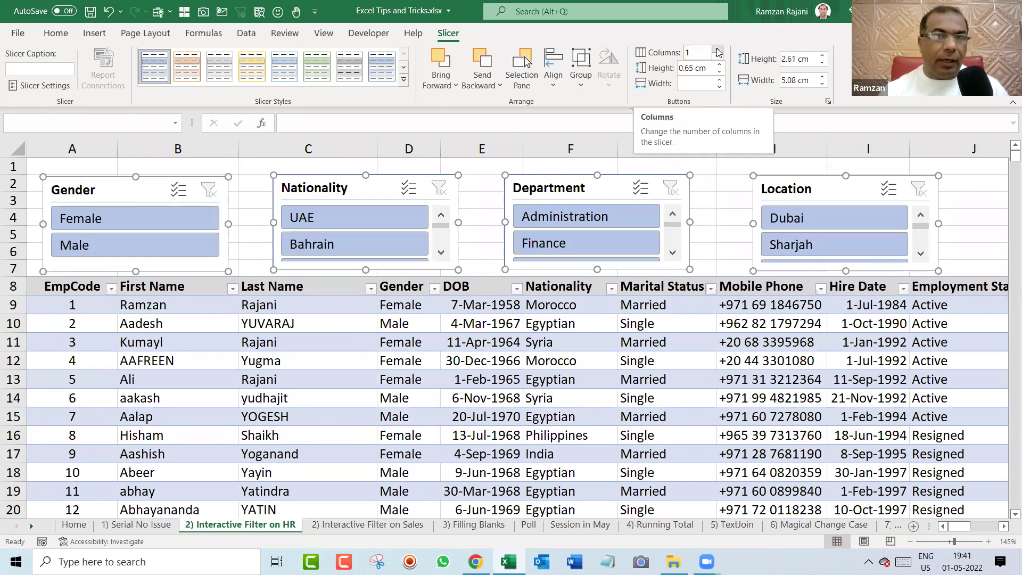
Set all four slicers to 2 button columns, then select the Gender slicer alone.
click(719, 49)
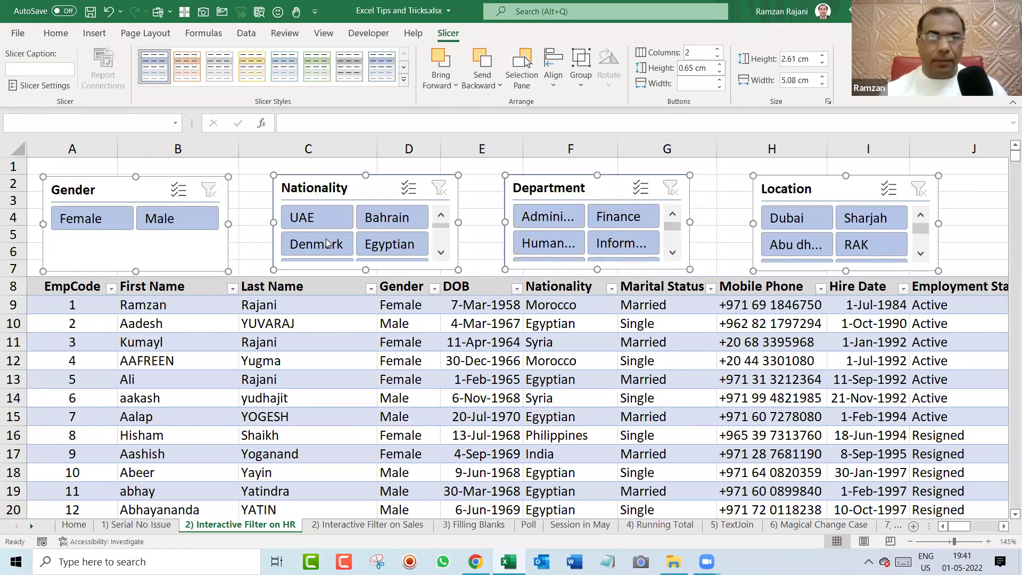
key(Escape)
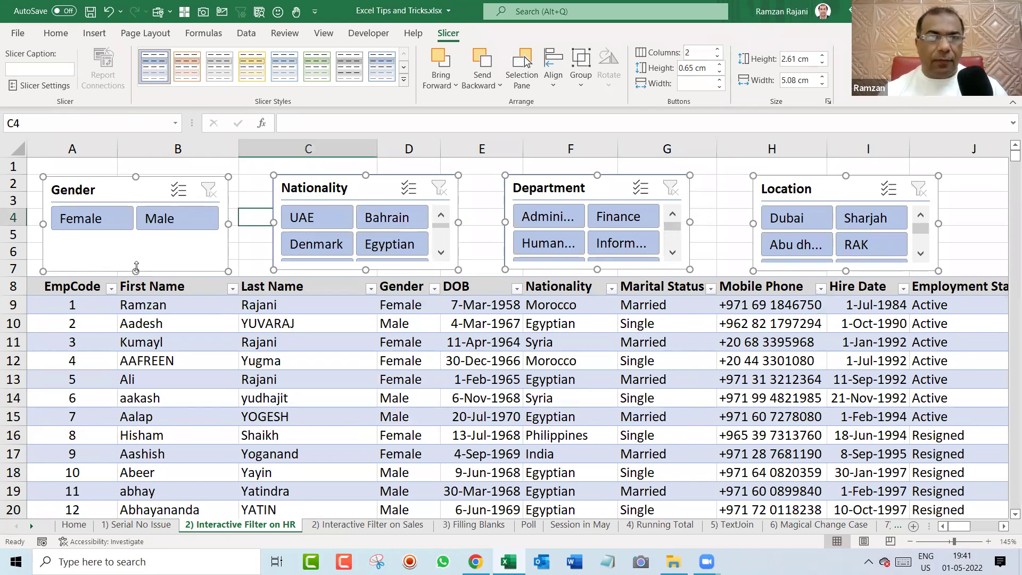
click(132, 190)
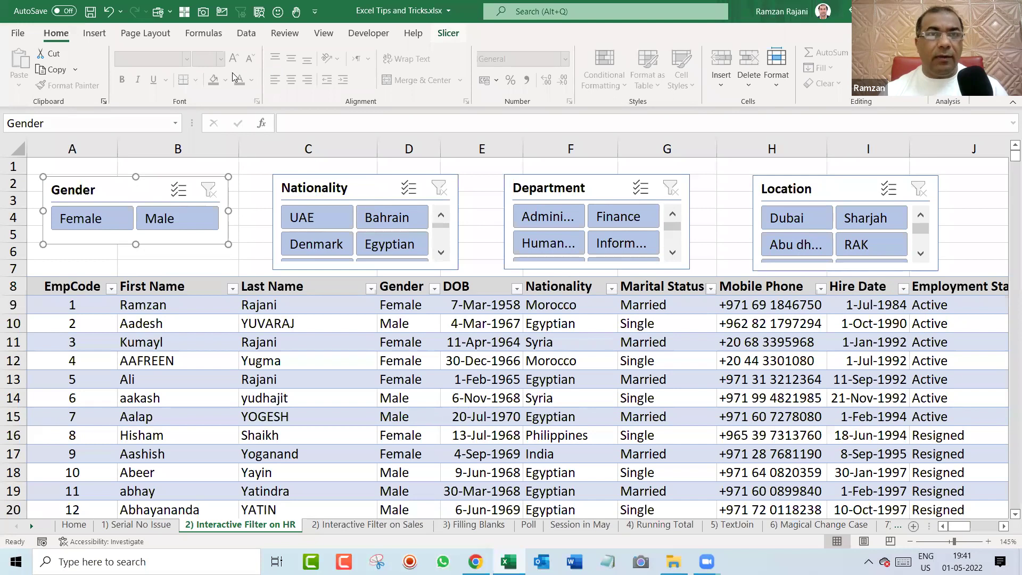
Style the Gender slicer orange and Nationality green, and try yellow styles on Department.
click(187, 66)
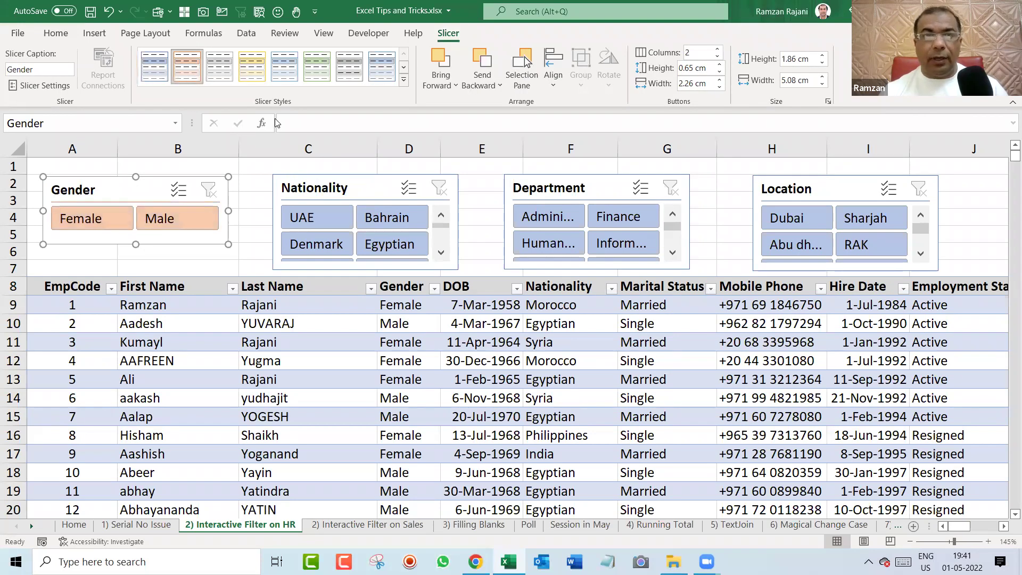
click(317, 184)
click(560, 168)
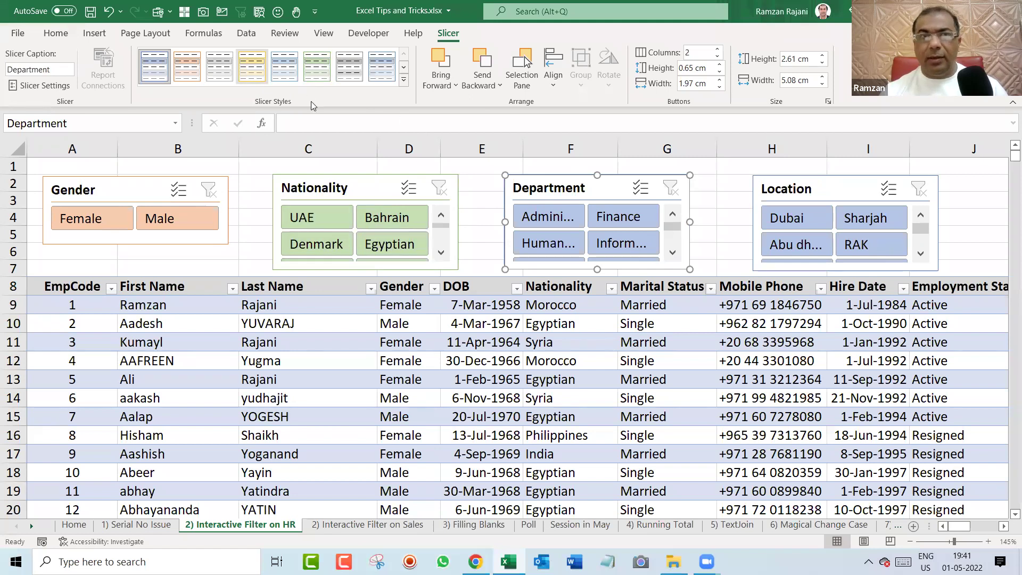
click(262, 80)
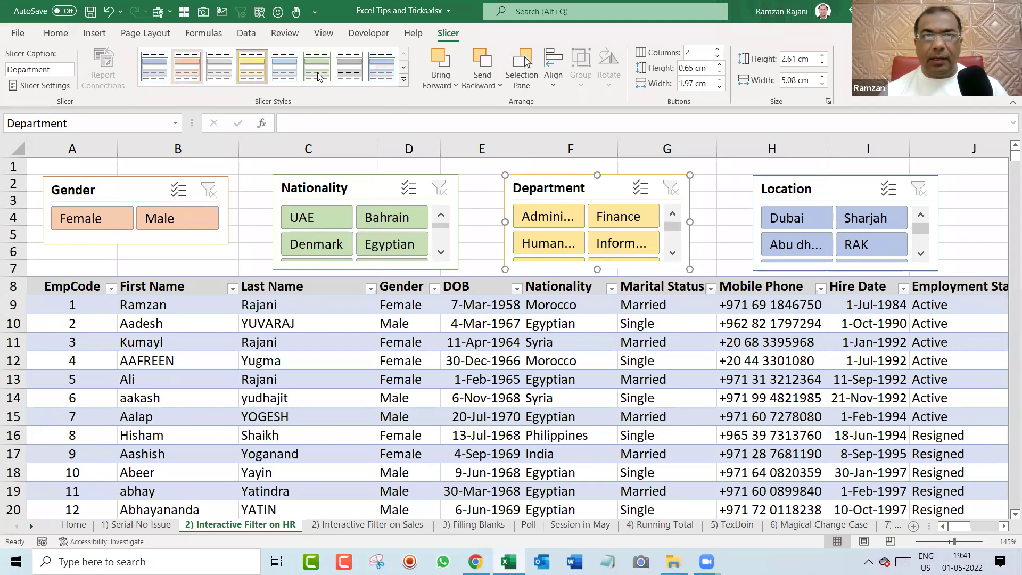
click(382, 67)
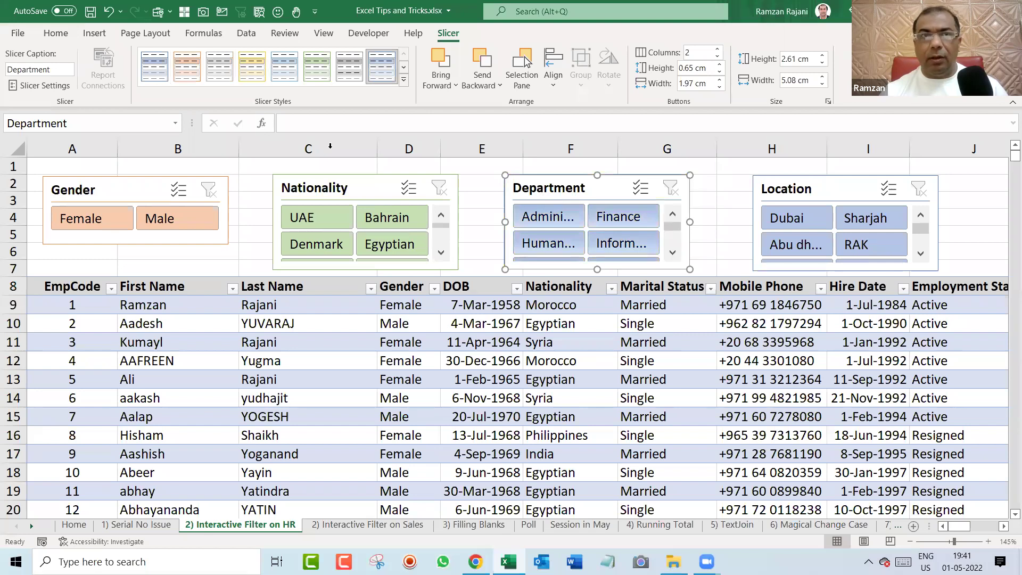
click(156, 78)
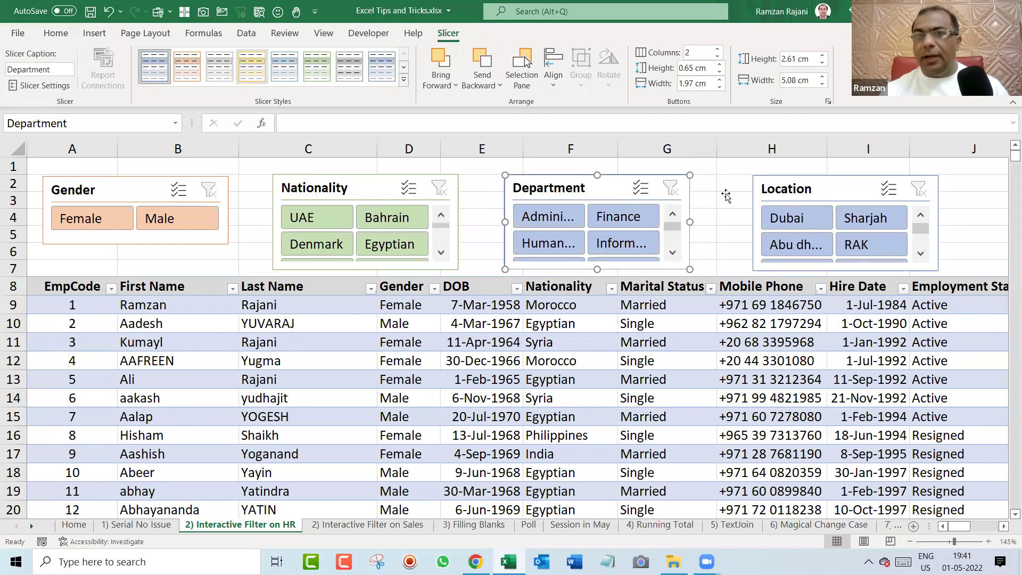
click(726, 196)
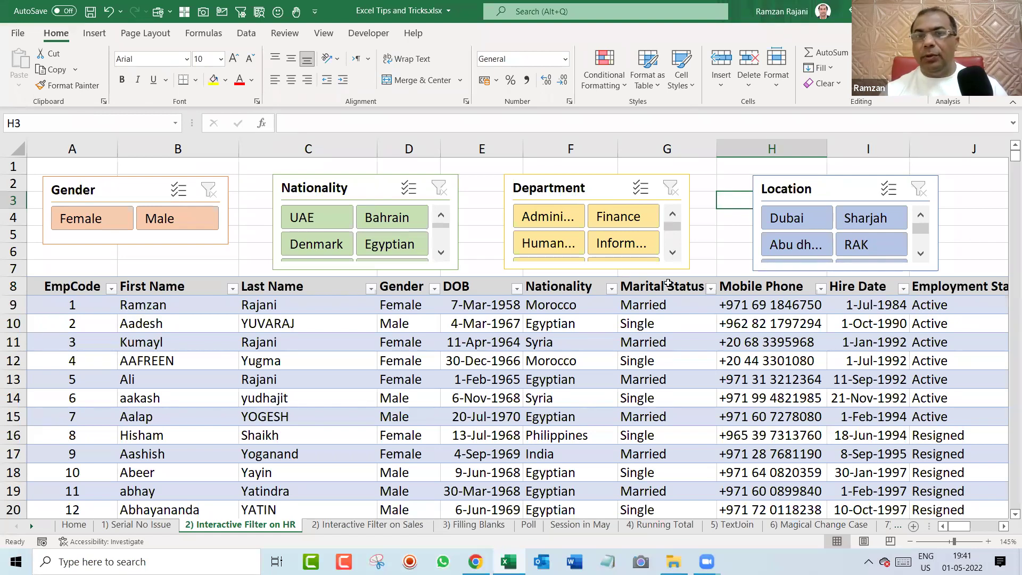
Filter the HR table to male employees in the Finance department.
scroll(679, 282, down, 1)
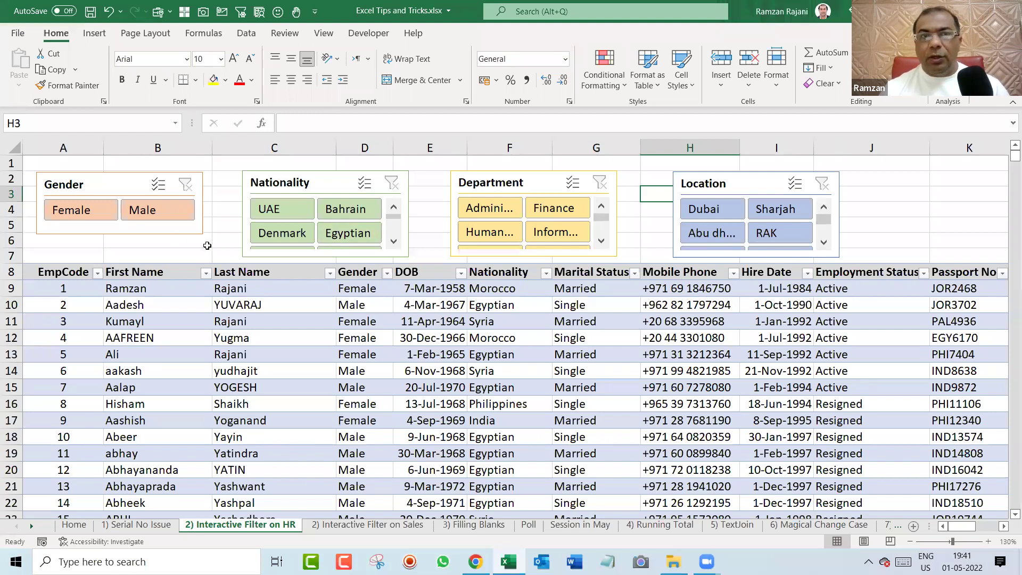
click(169, 211)
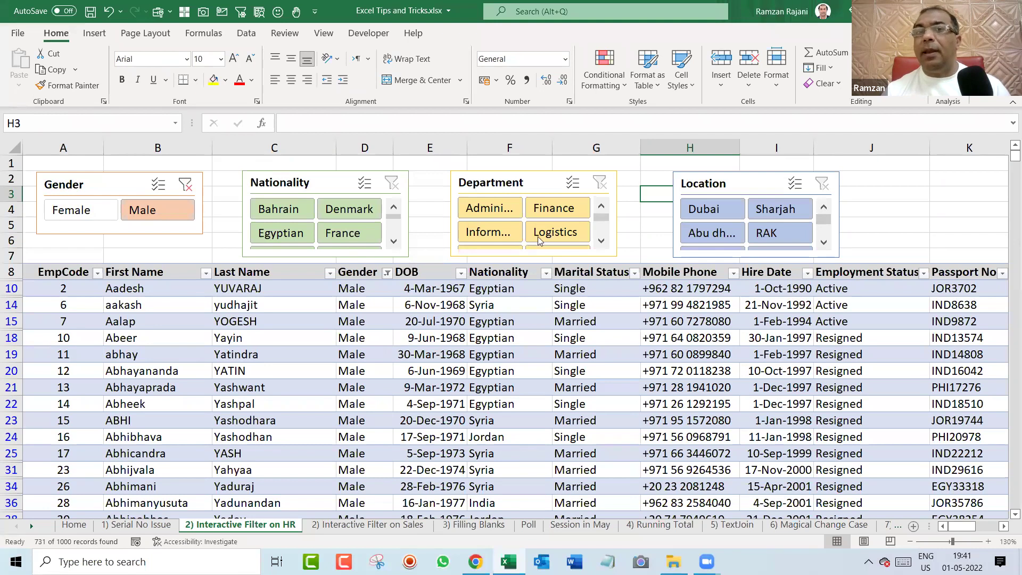
click(563, 211)
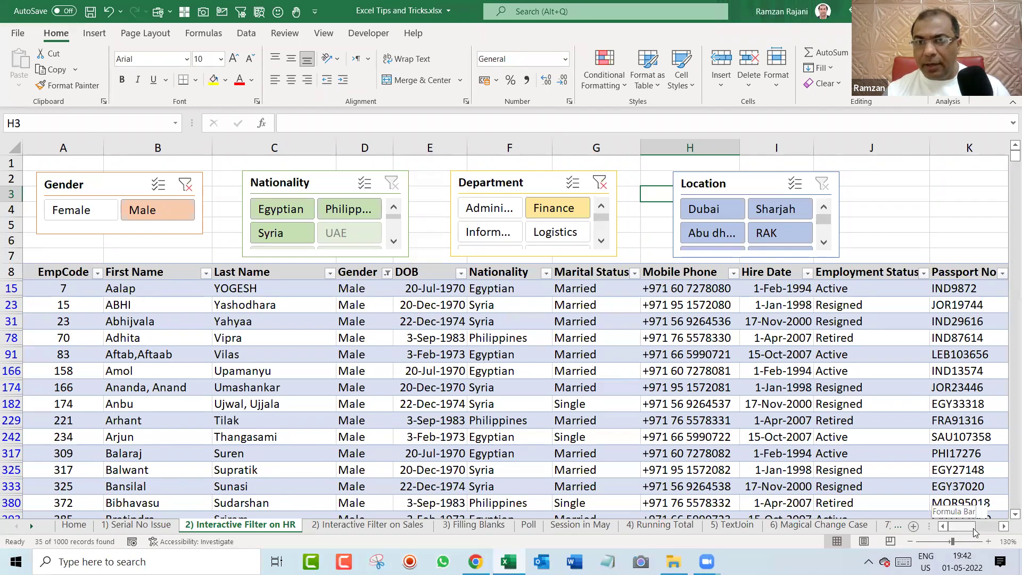
Set the Location slicer to Dubai, then Sharjah, and finally RAK.
scroll(974, 533, right, 3)
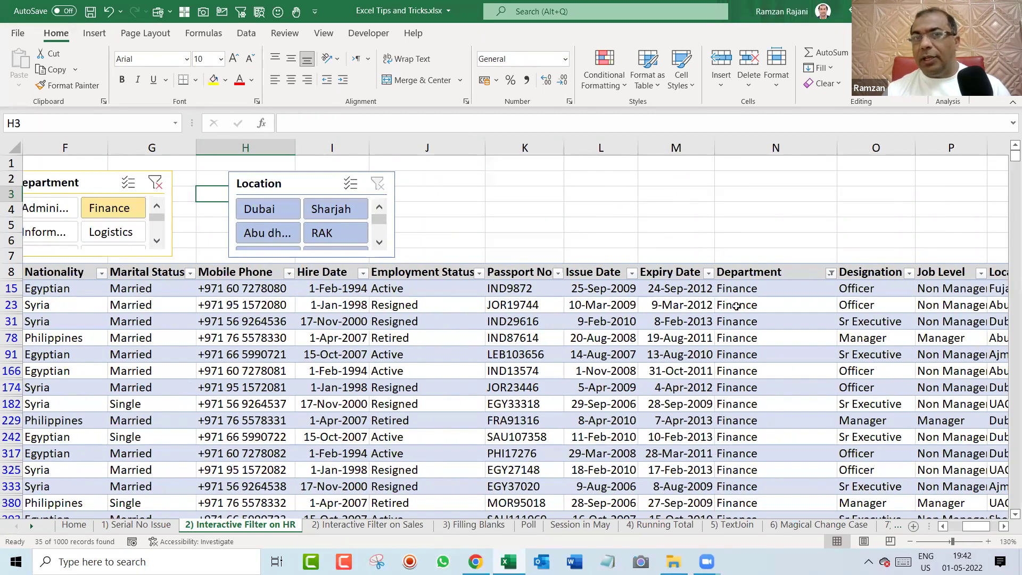
drag(981, 532, 863, 524)
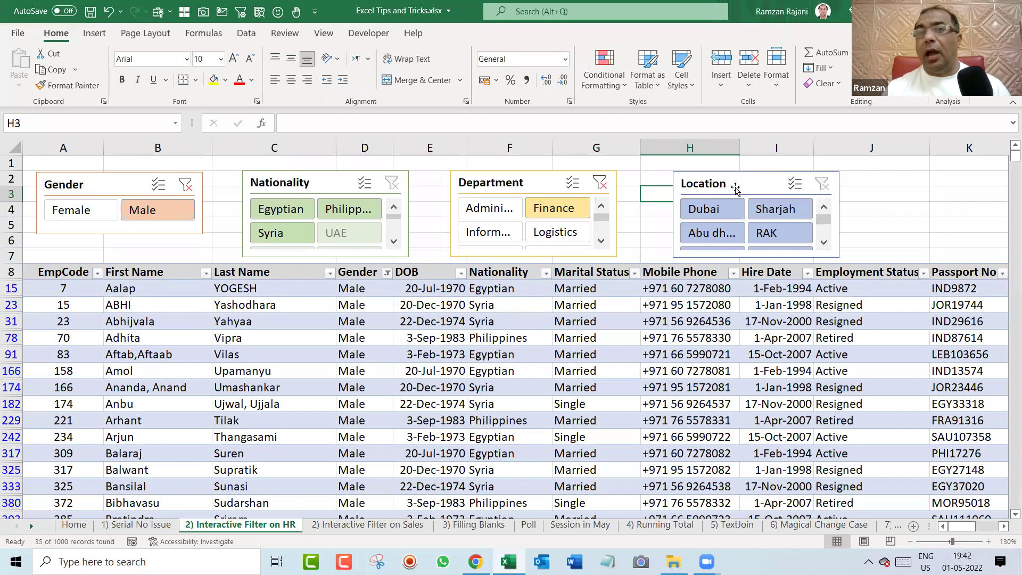
click(713, 209)
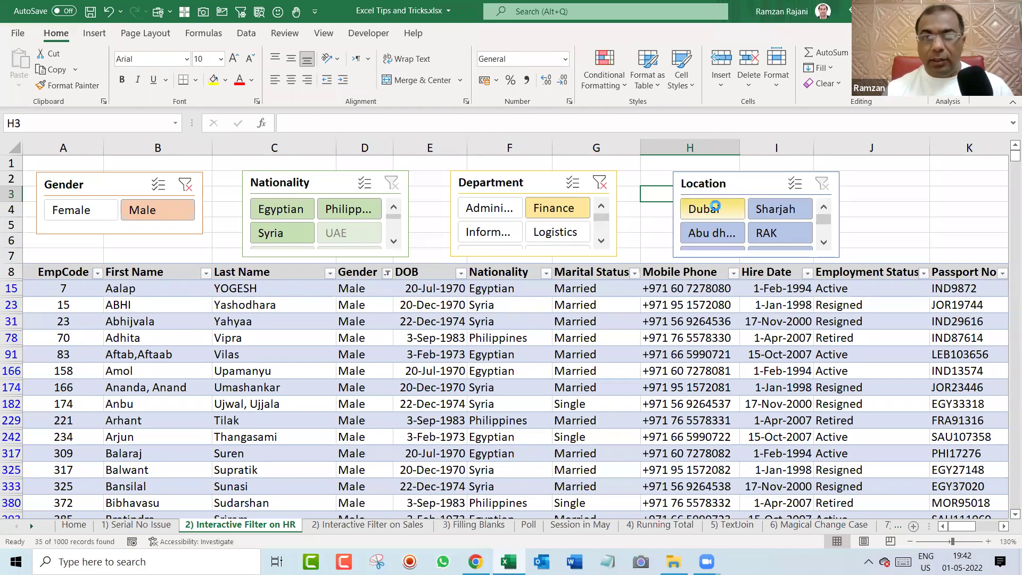
click(781, 210)
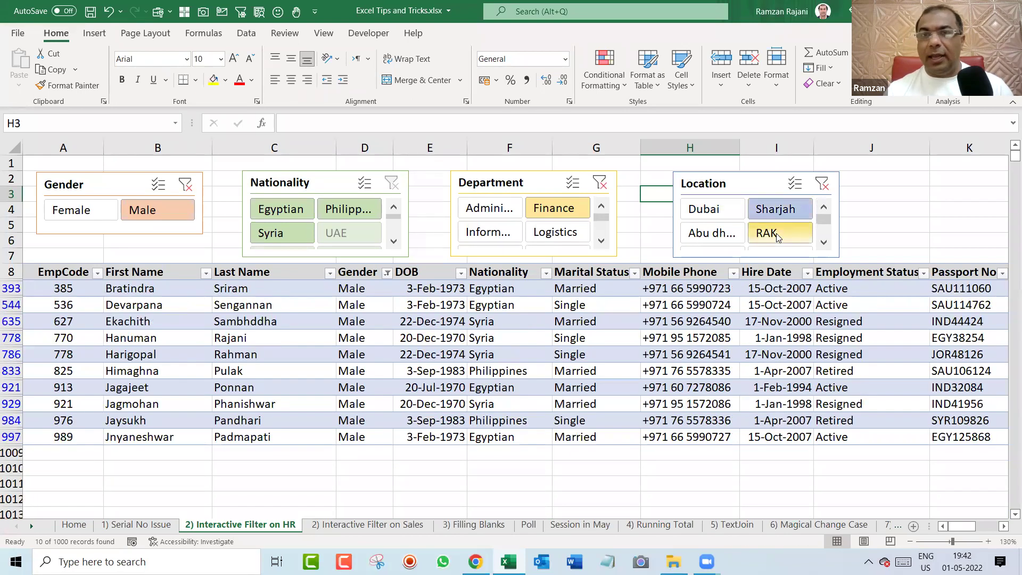
click(778, 238)
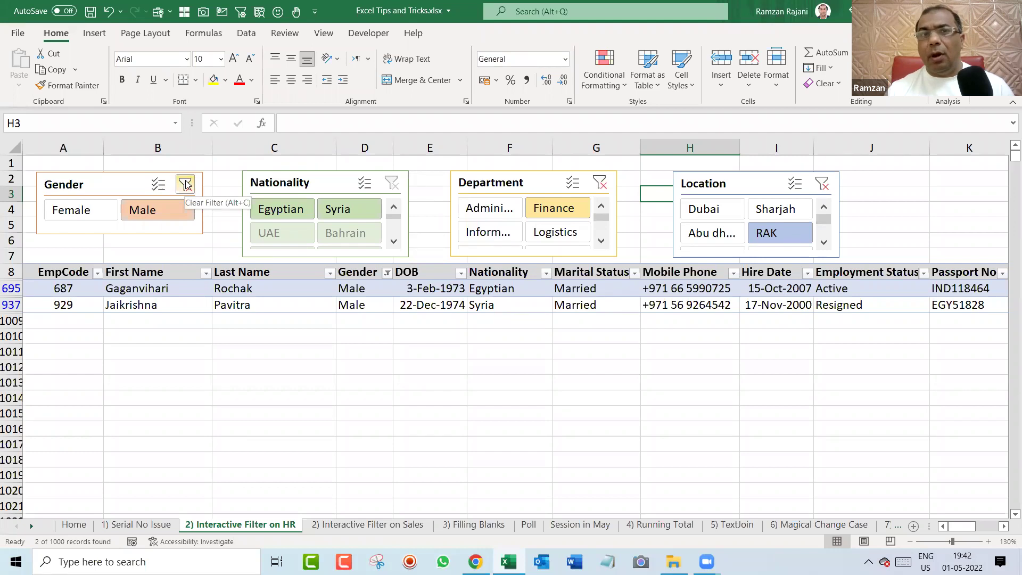
Clear the Gender, Location and Department slicer filters, then filter to Dubai employees only.
click(186, 184)
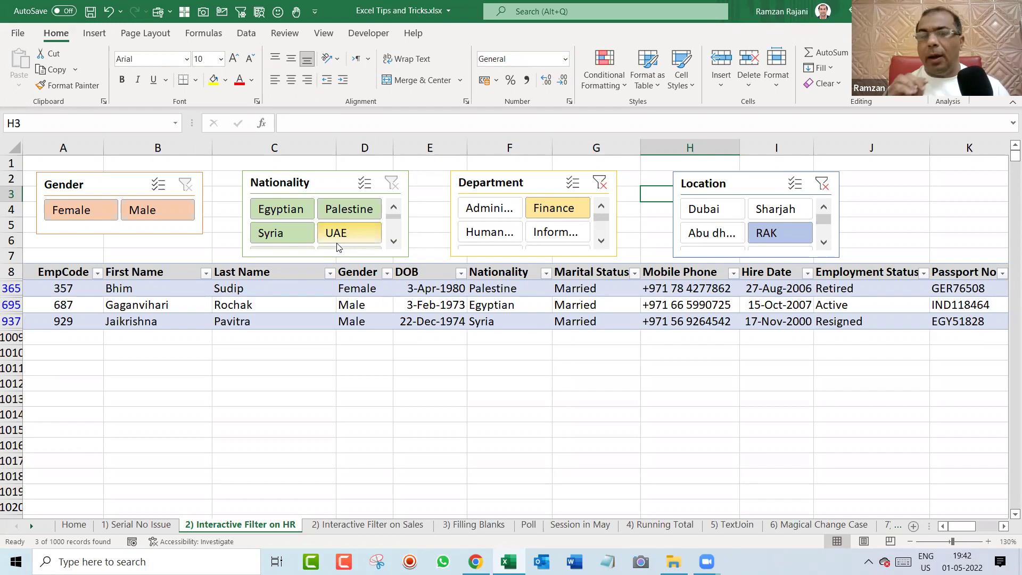
click(822, 187)
click(600, 183)
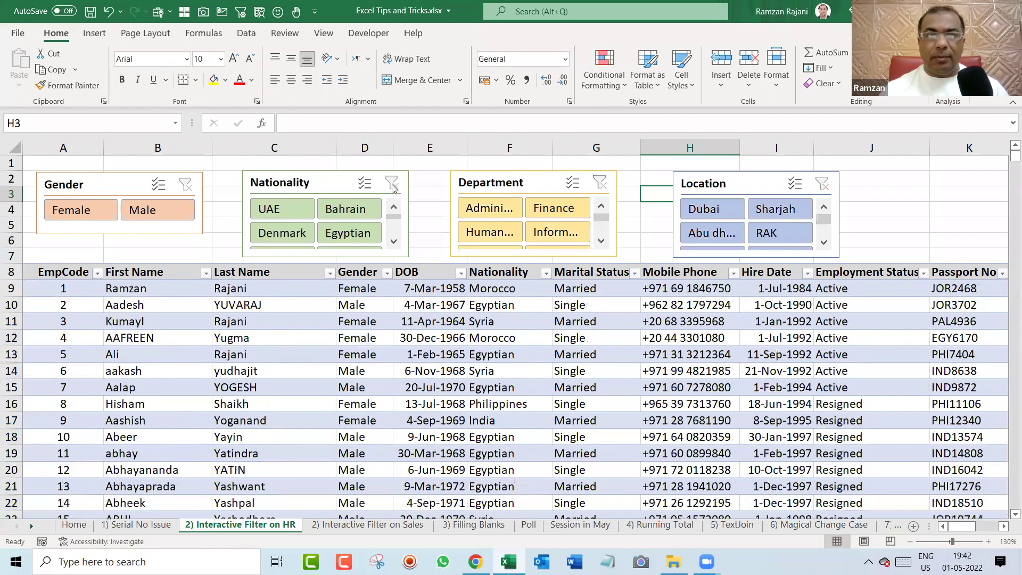
click(247, 180)
click(189, 180)
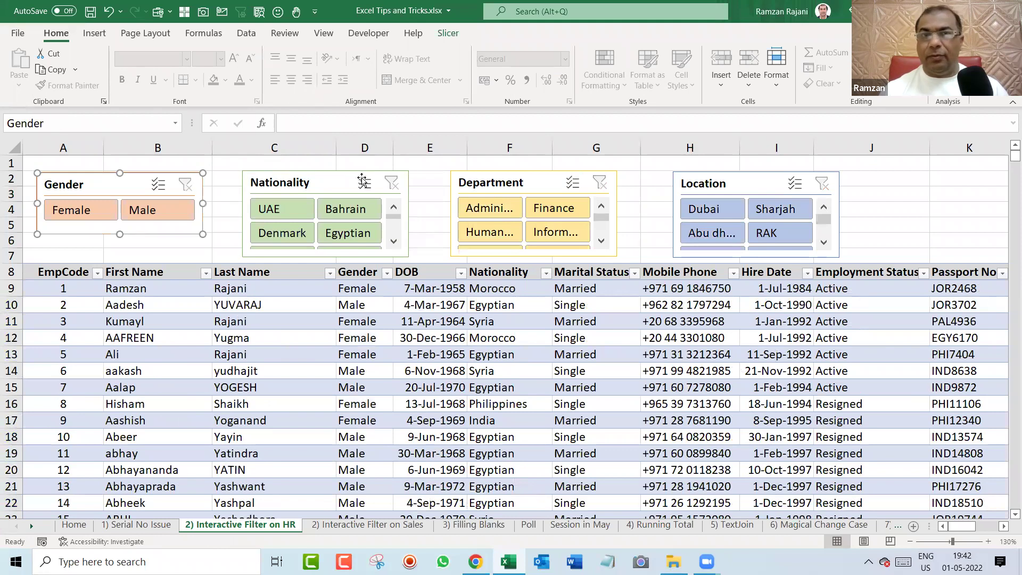
click(441, 174)
click(441, 160)
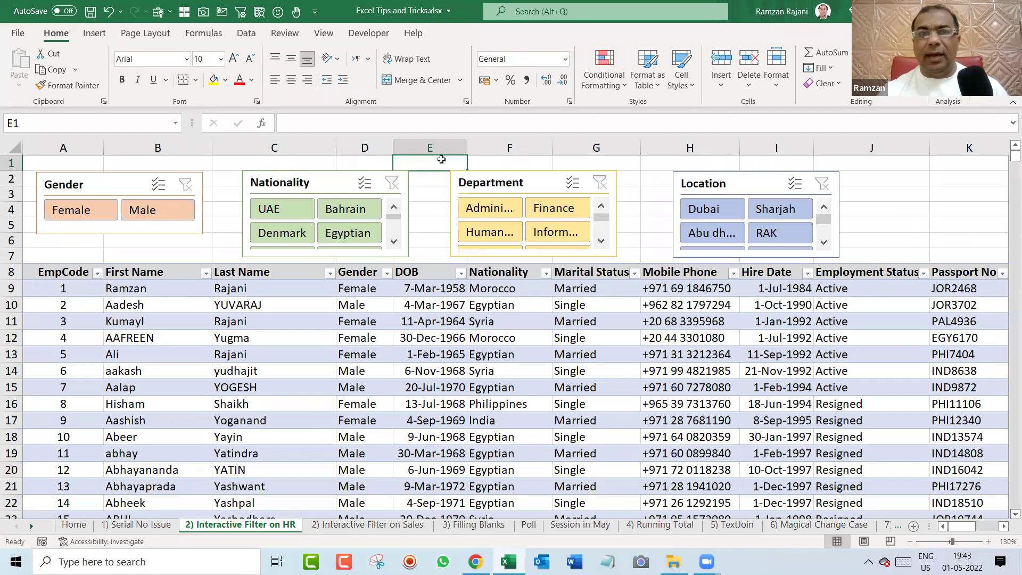
click(704, 210)
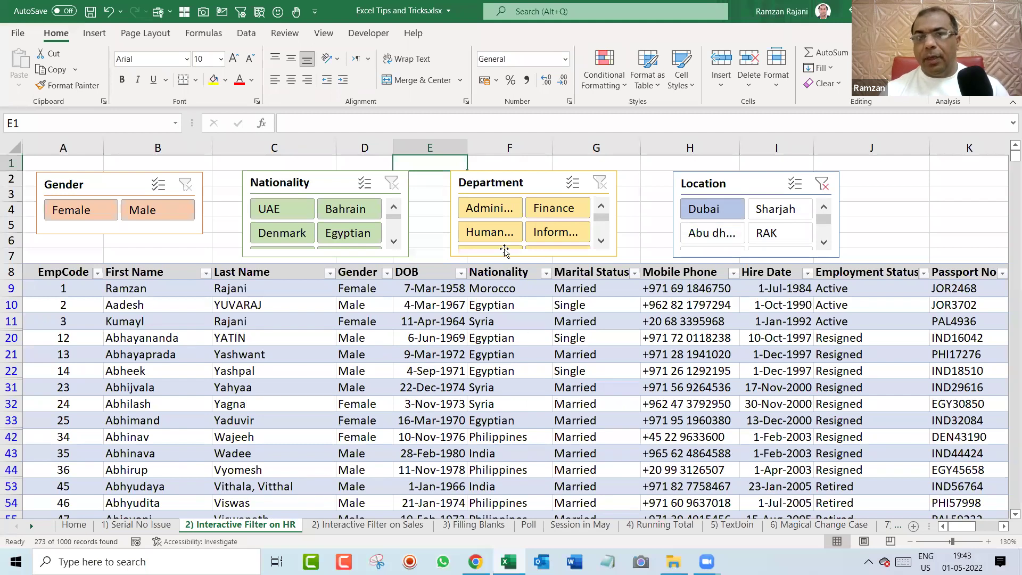
Filter to Finance and Egyptian, then check the four Egyptian nationality cells.
click(554, 208)
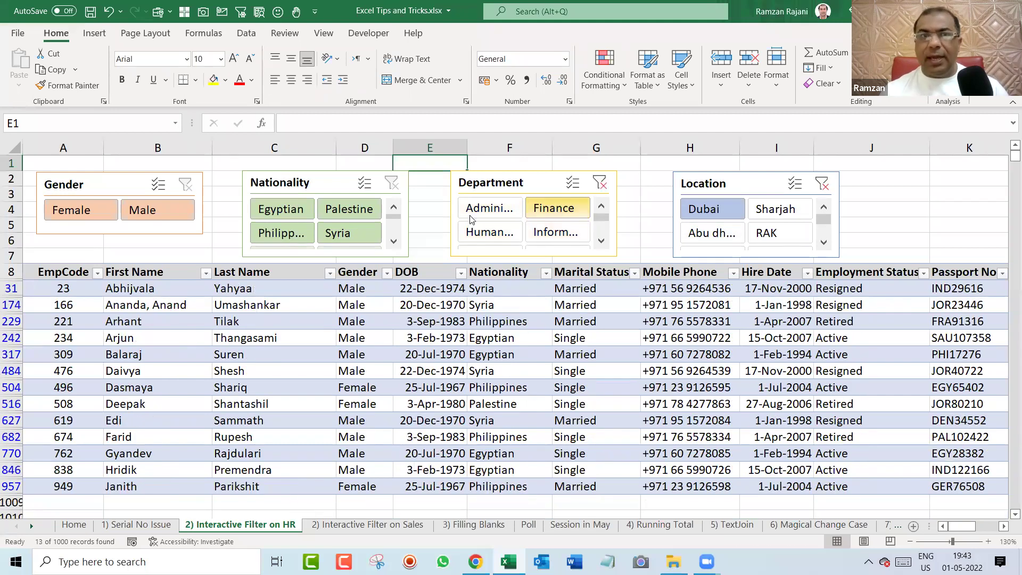
click(279, 211)
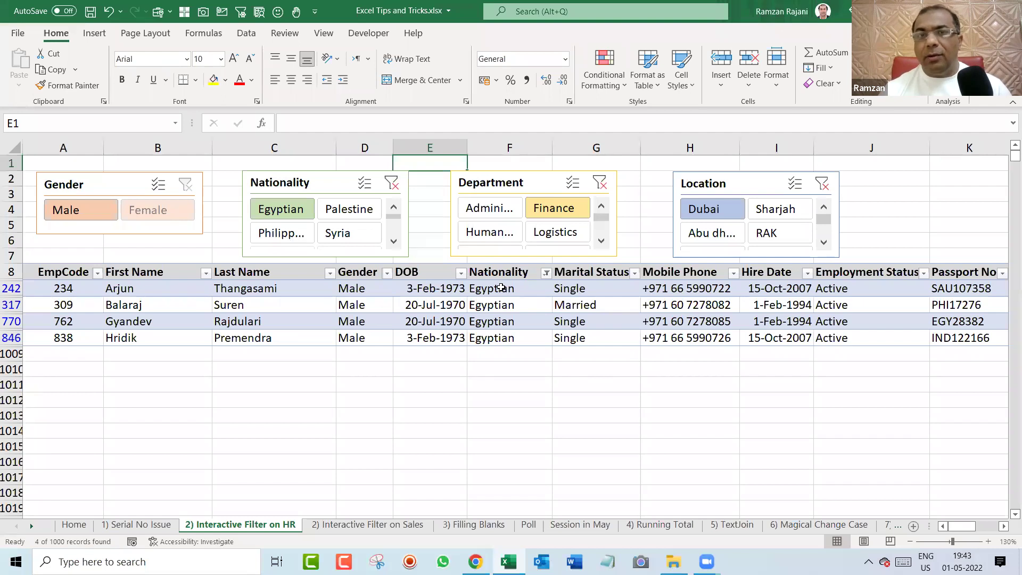
drag(501, 288, 512, 346)
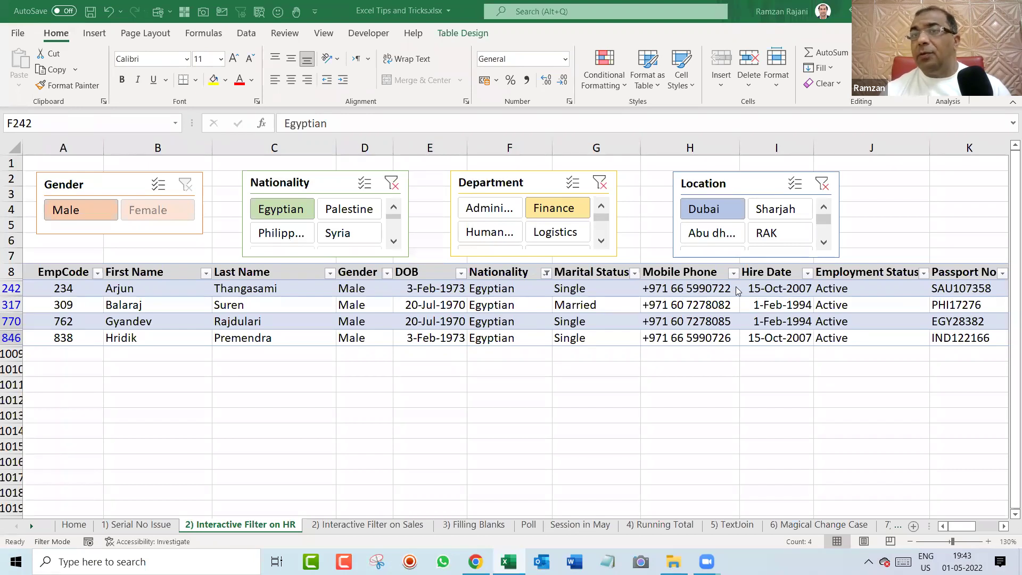
shift+click(492, 337)
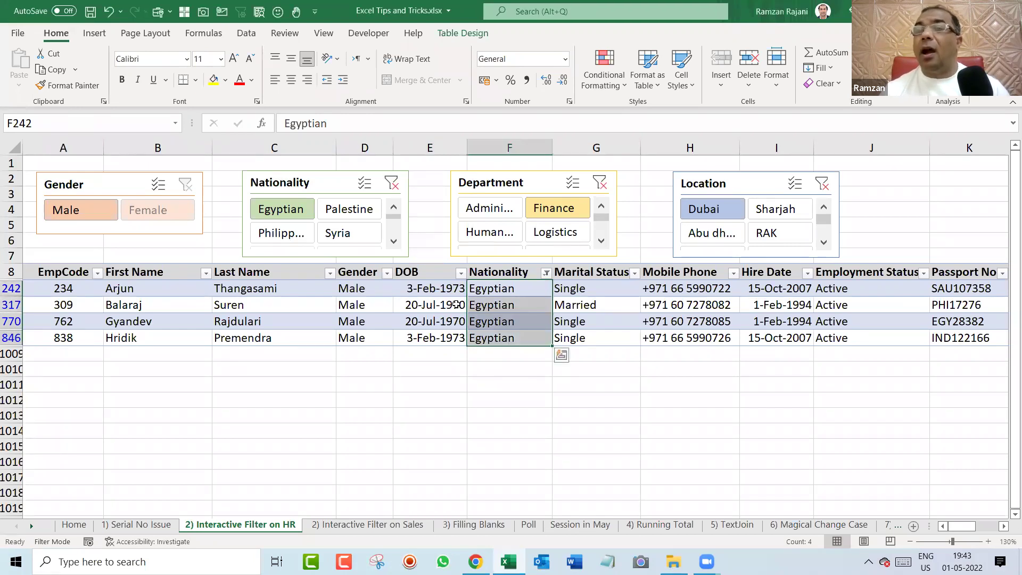
click(447, 306)
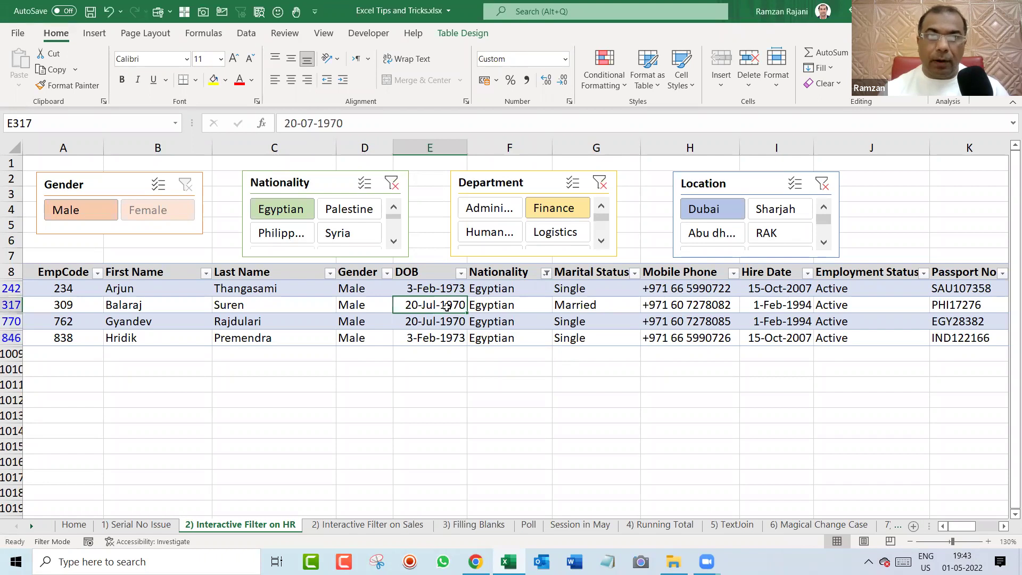
Clear the Department and Nationality slicer filters and select header row 8.
click(600, 183)
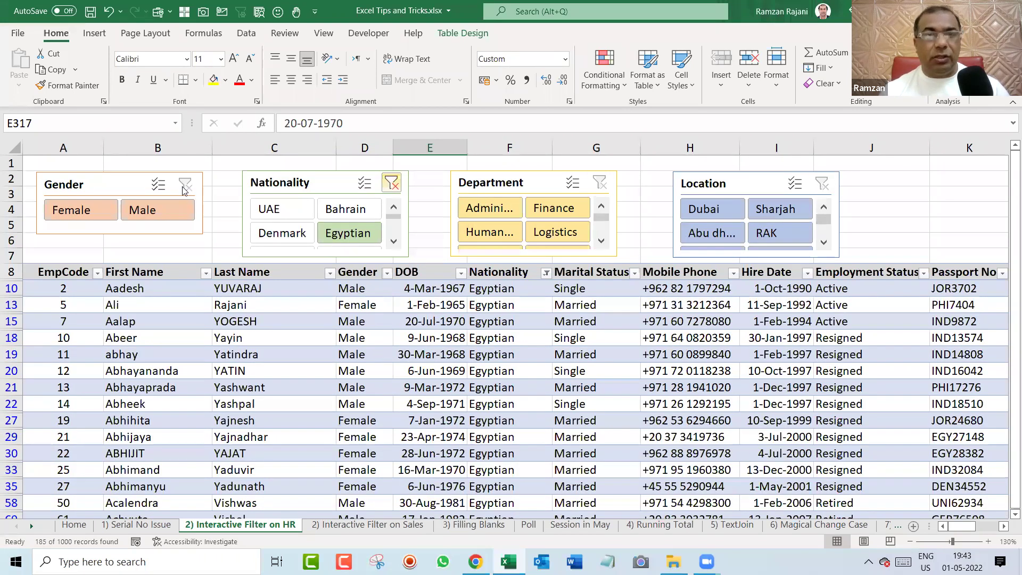
click(184, 190)
click(139, 244)
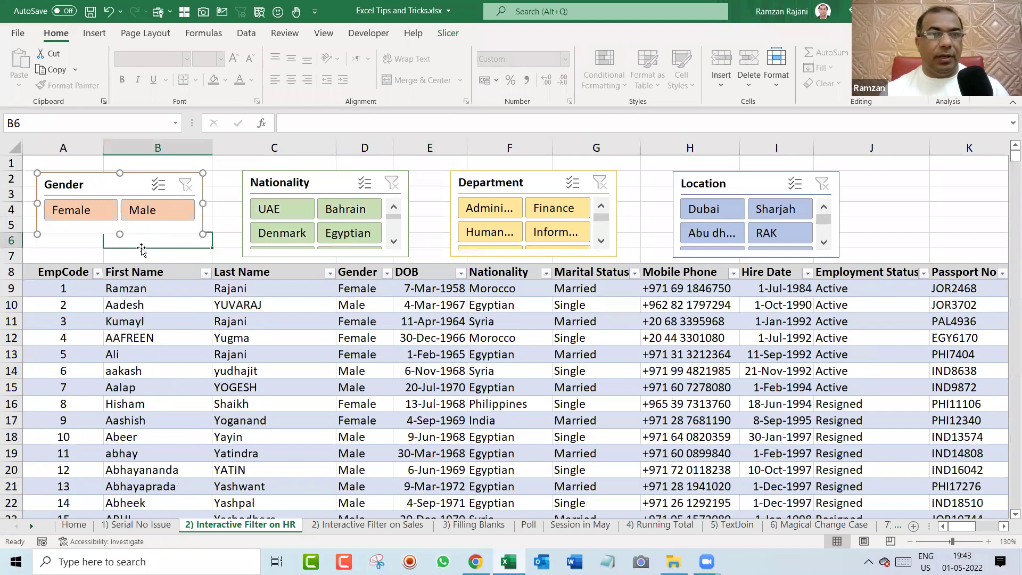
click(10, 272)
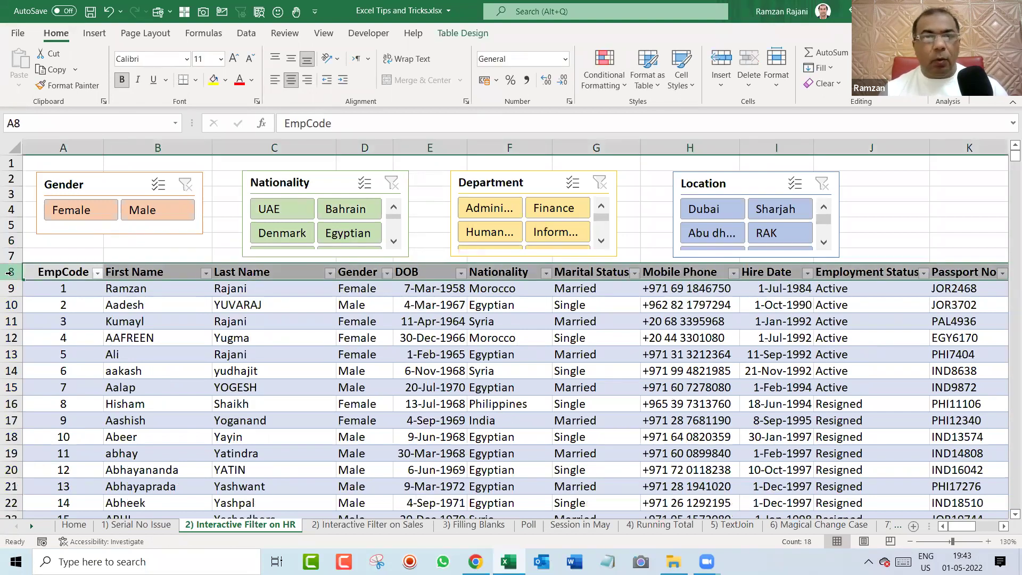
Insert blank rows above the table and enter a bold 'Total Records' label in D8.
key(ctrl+plus)
key(ctrl+plus)
click(281, 271)
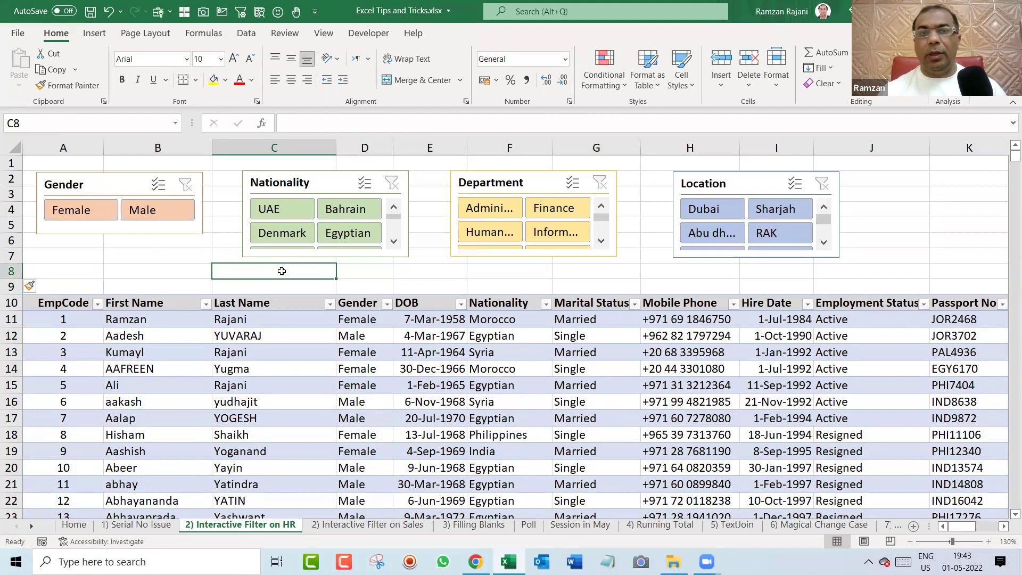
click(183, 275)
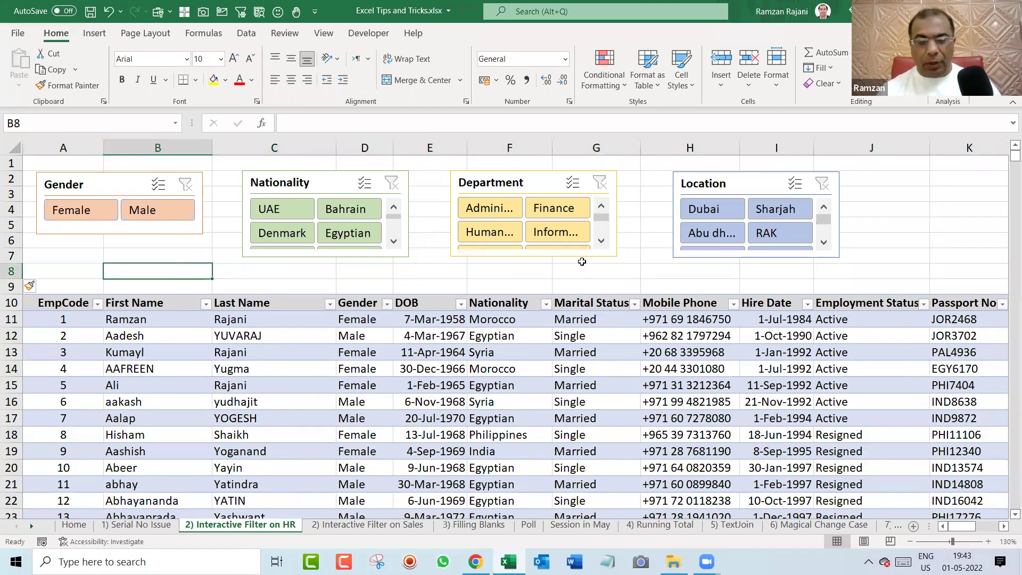
text(T)
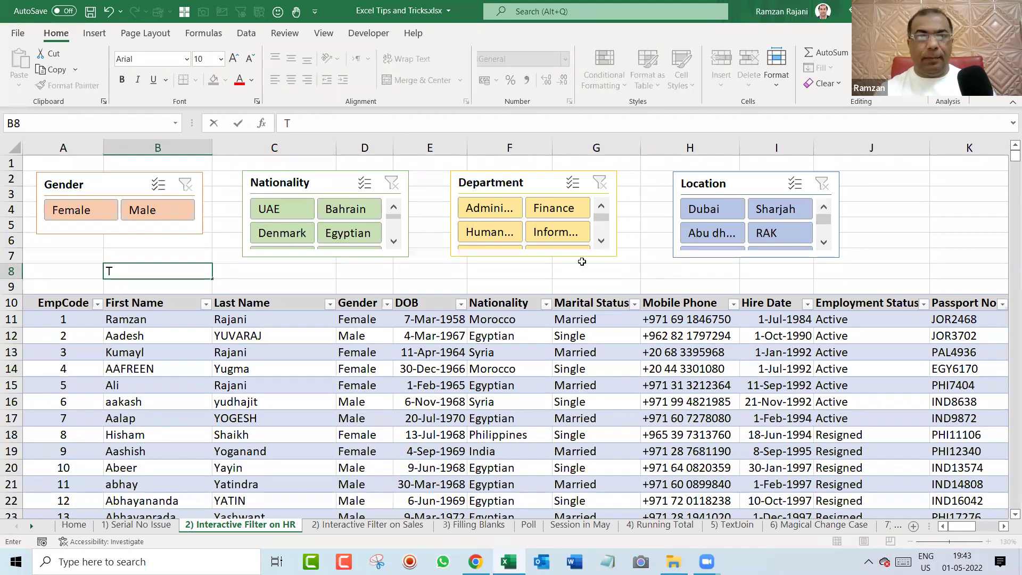
key(Escape)
key(Right)
key(Right)
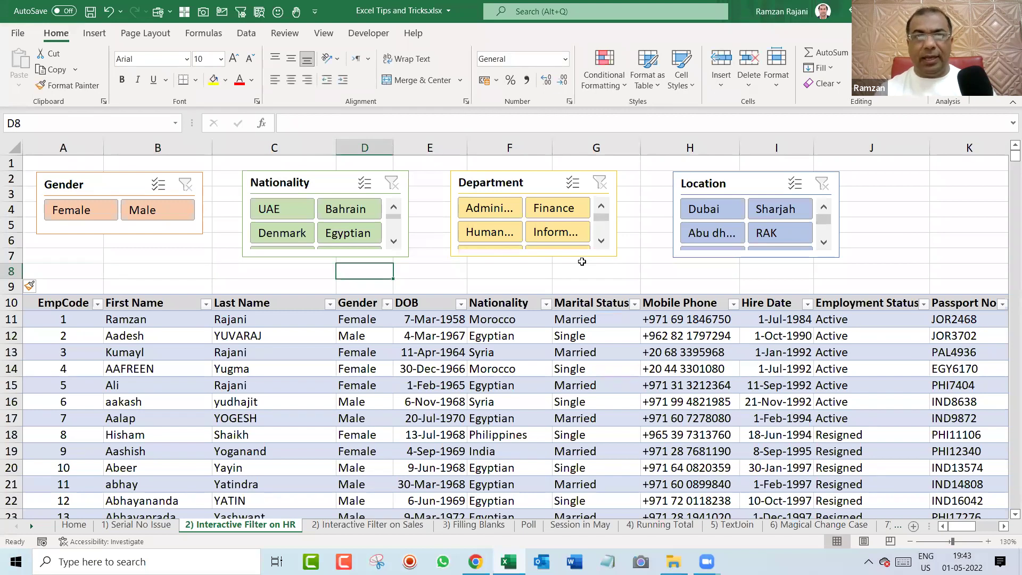
text(Total Records)
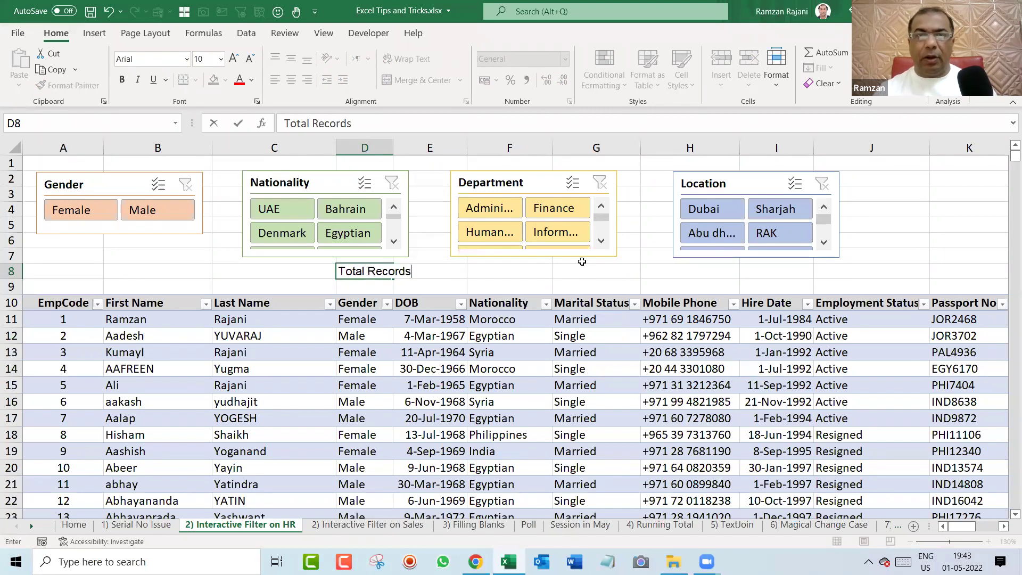
key(ctrl+Return)
key(ctrl+b)
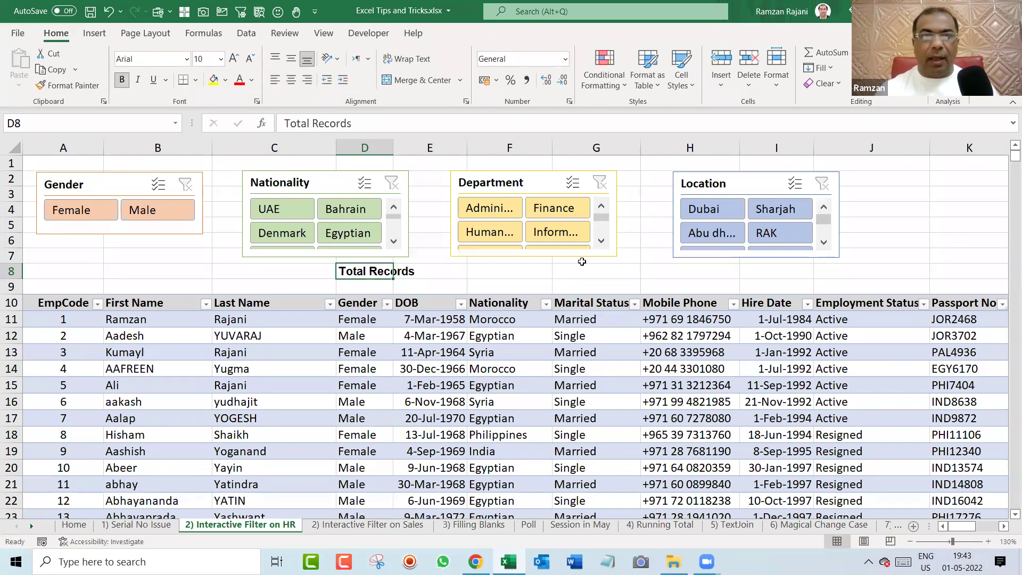
Fill cell F8 yellow and enlarge its font to 14 points.
click(501, 267)
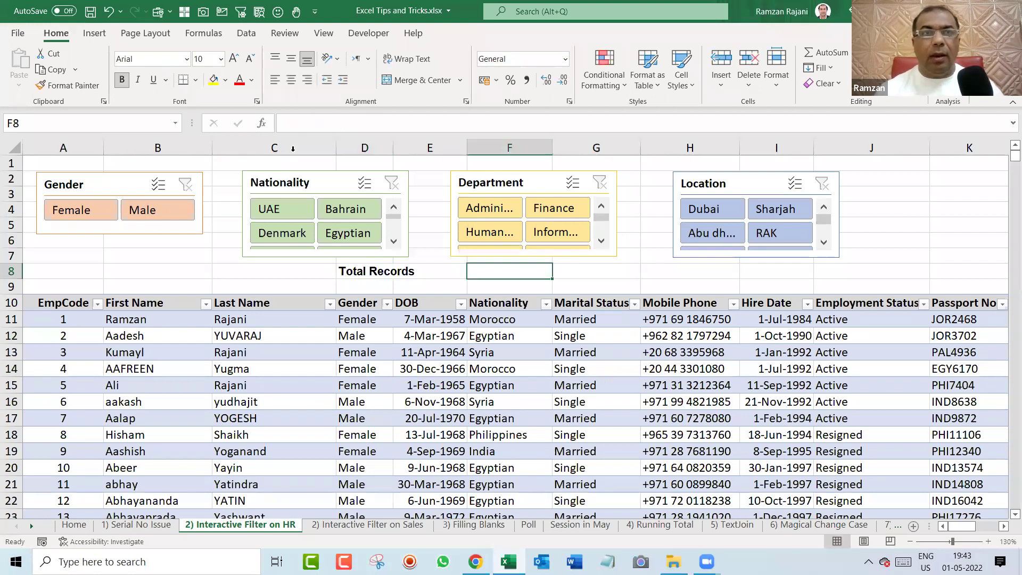
click(213, 81)
click(233, 58)
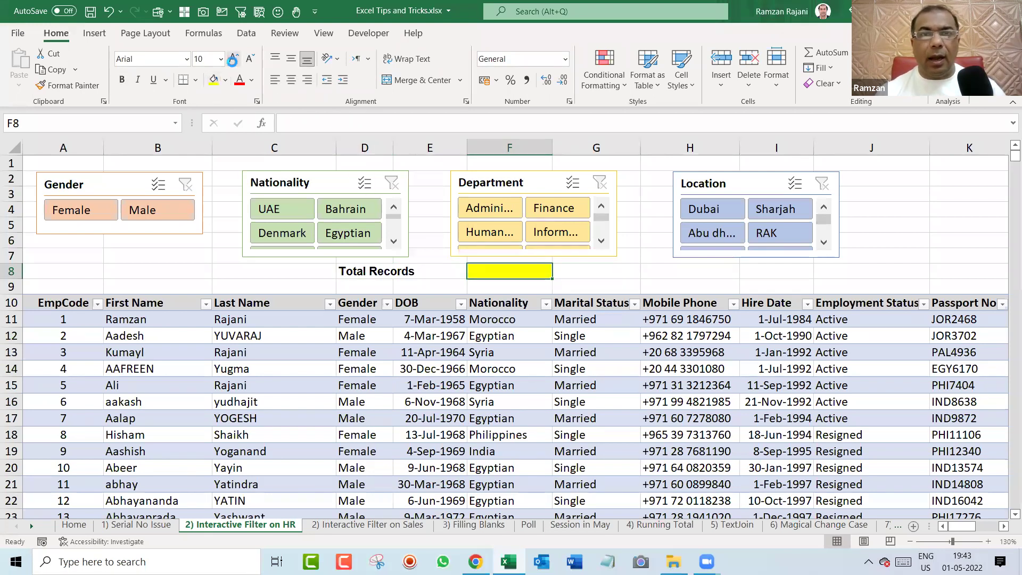
click(233, 57)
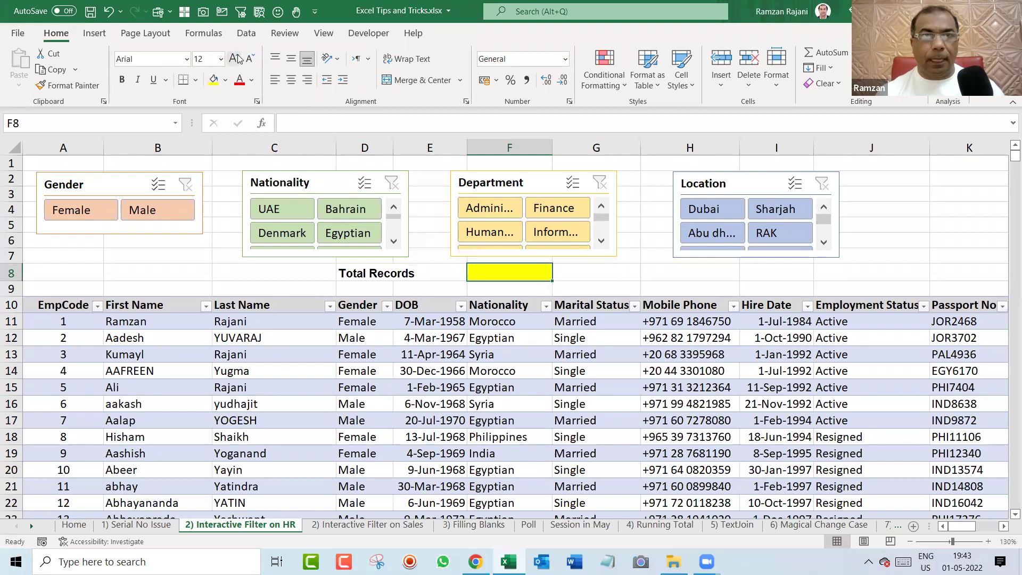
click(237, 59)
click(369, 267)
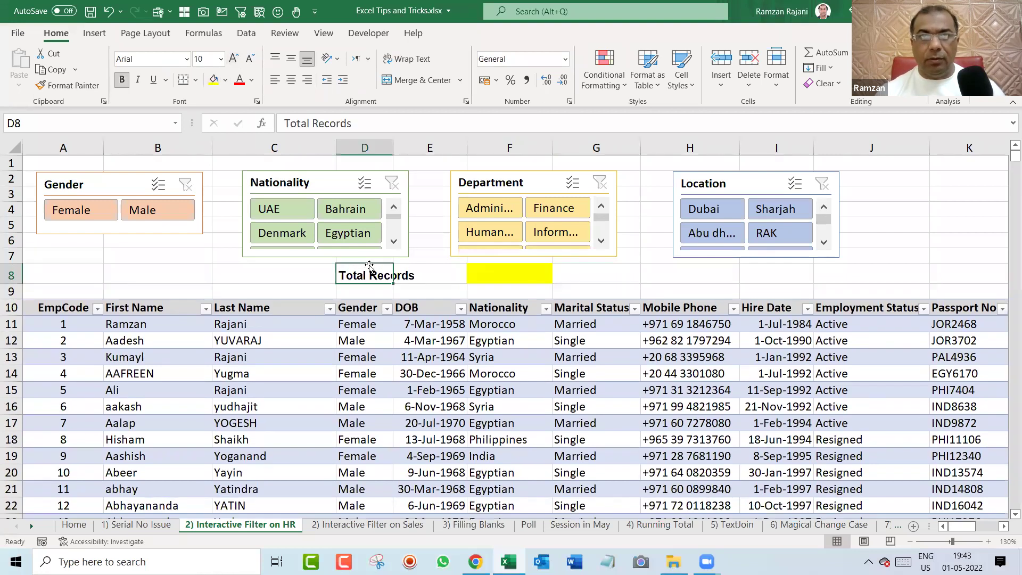
click(526, 273)
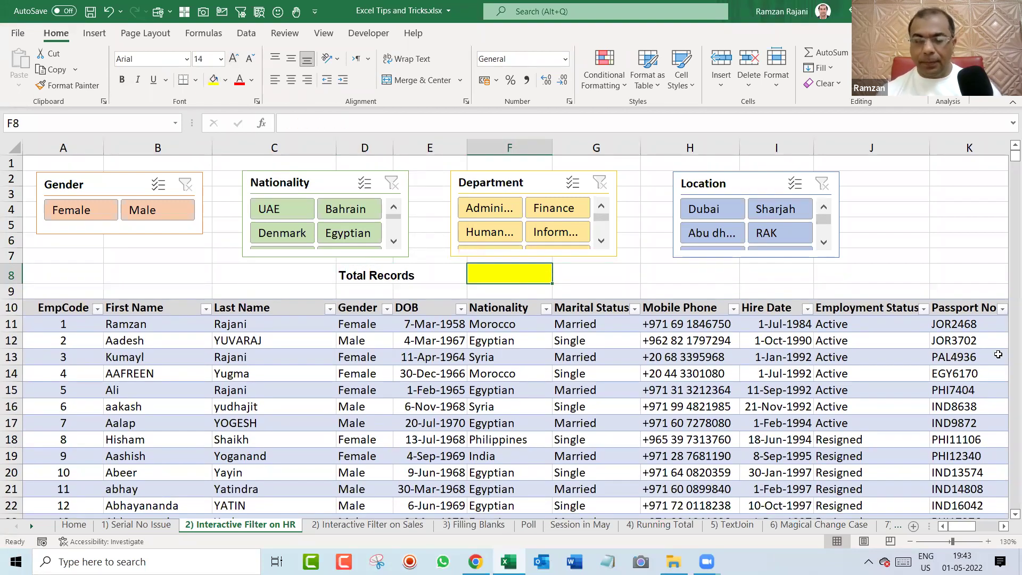
Enter =SUBTOTAL(3,Table1[Nationality]) in F8 so it counts 1000 records.
text(=)
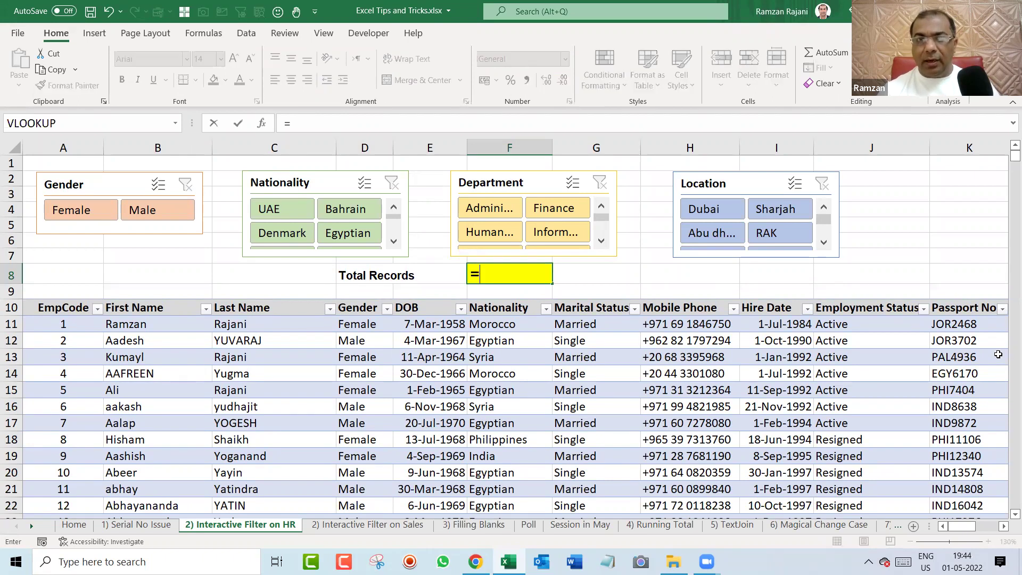
text(sub)
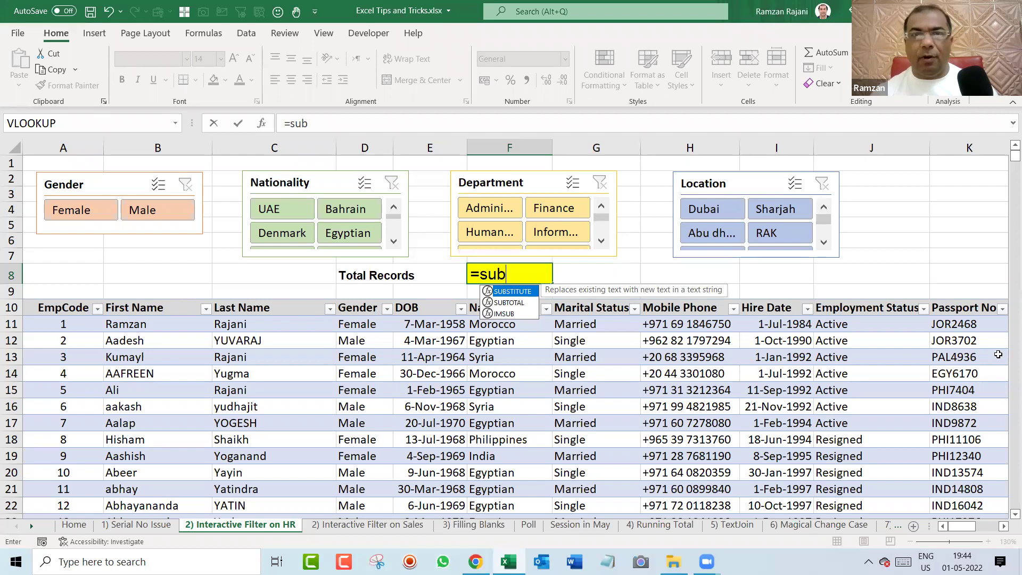
key(Down)
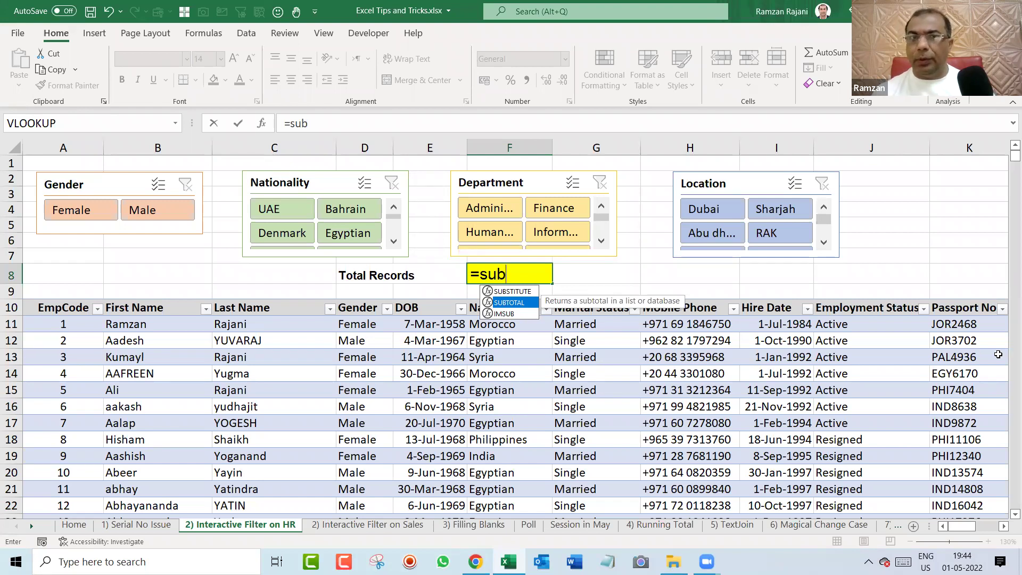
key(Tab)
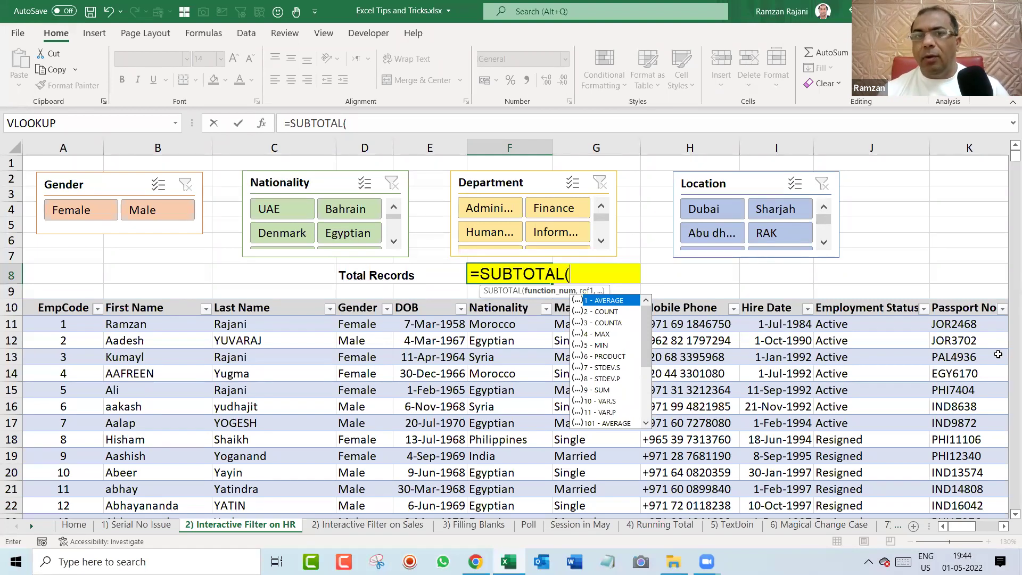
key(Down)
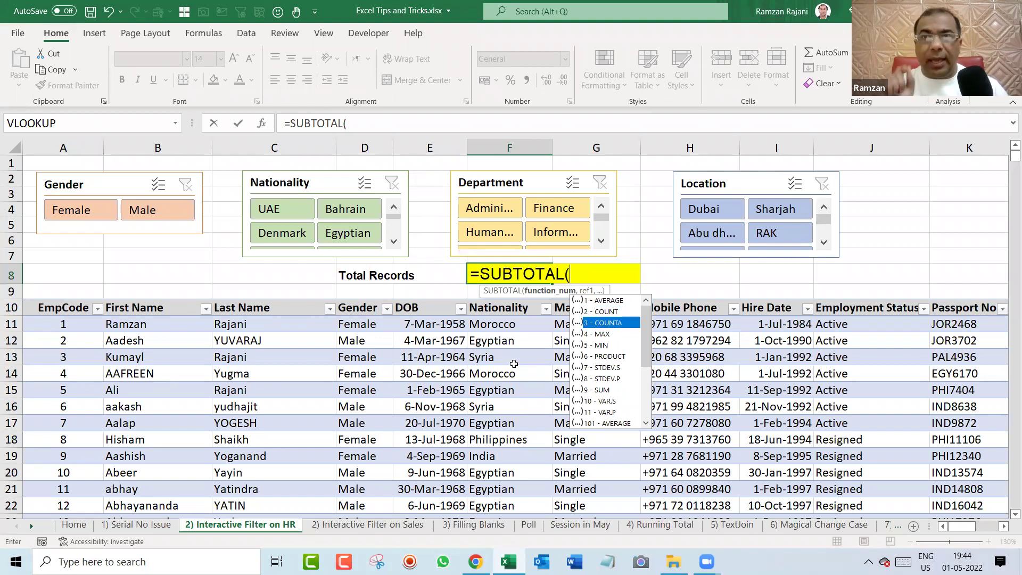
key(BackSpace)
text(3)
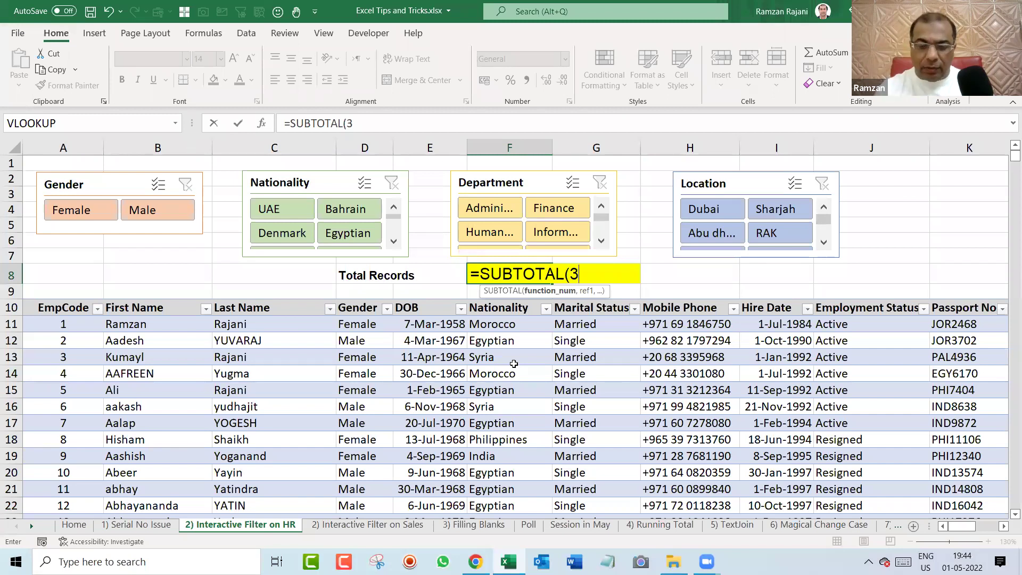
text(,)
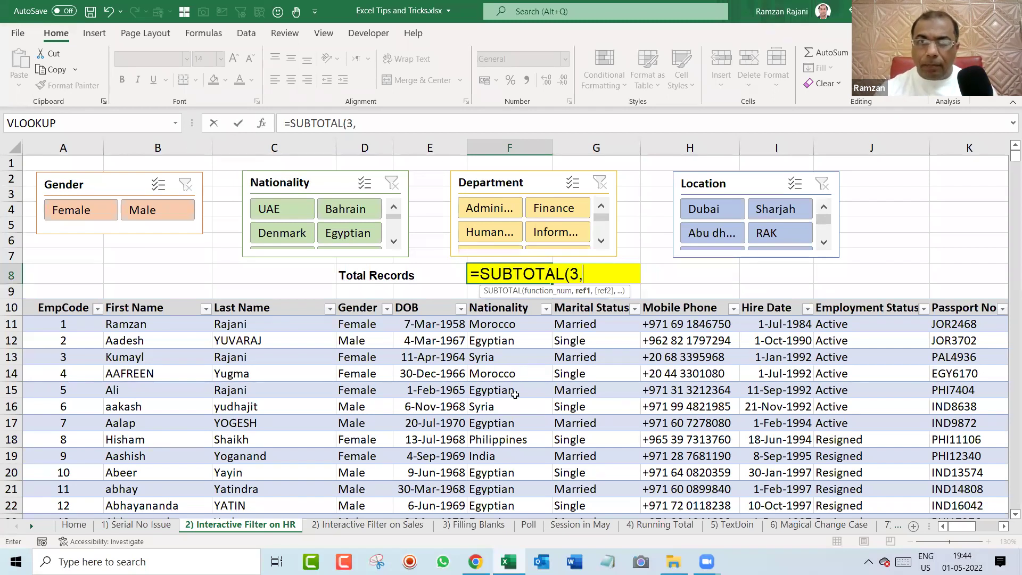
click(512, 323)
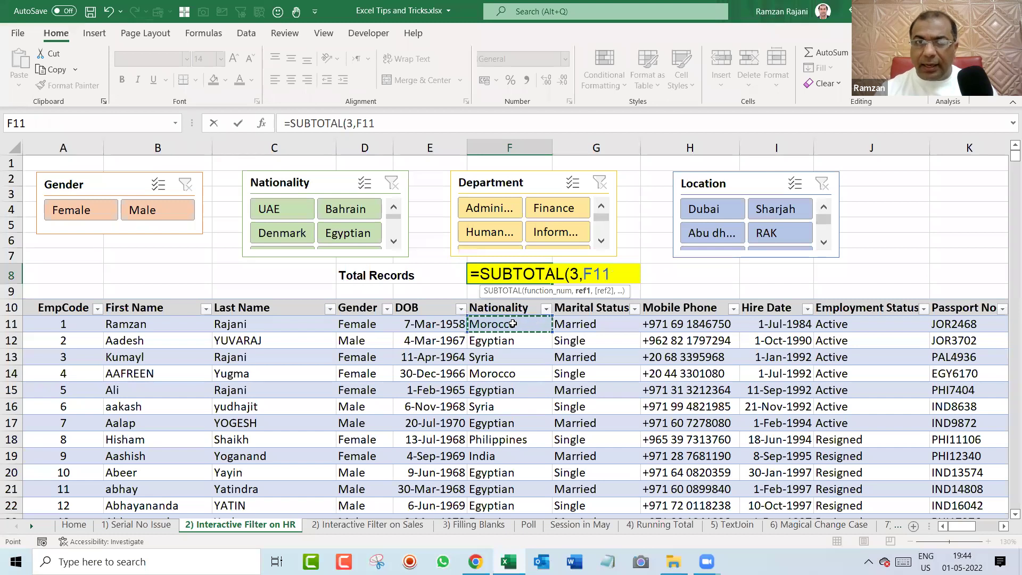
key(ctrl+shift+Down)
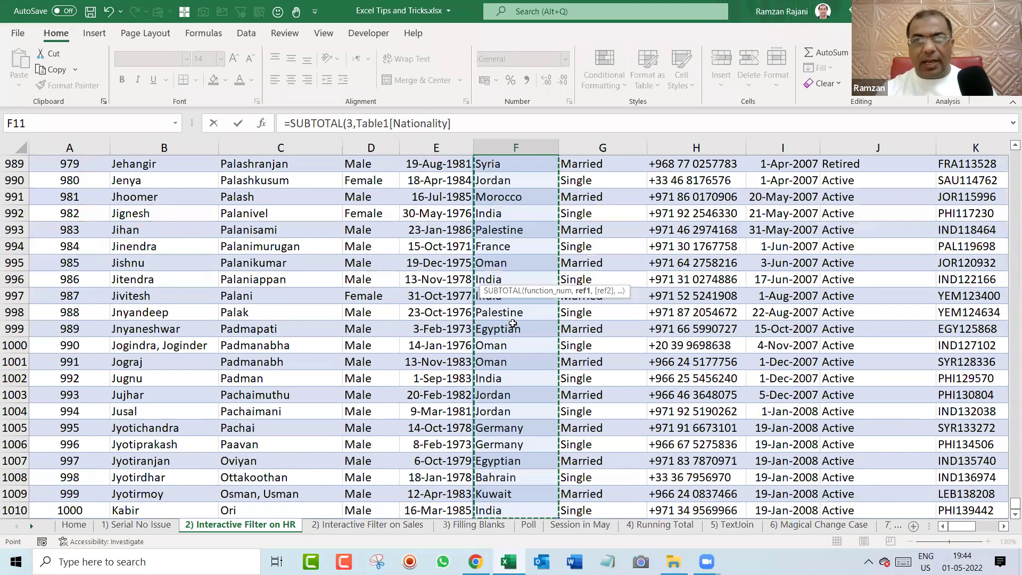
key(Return)
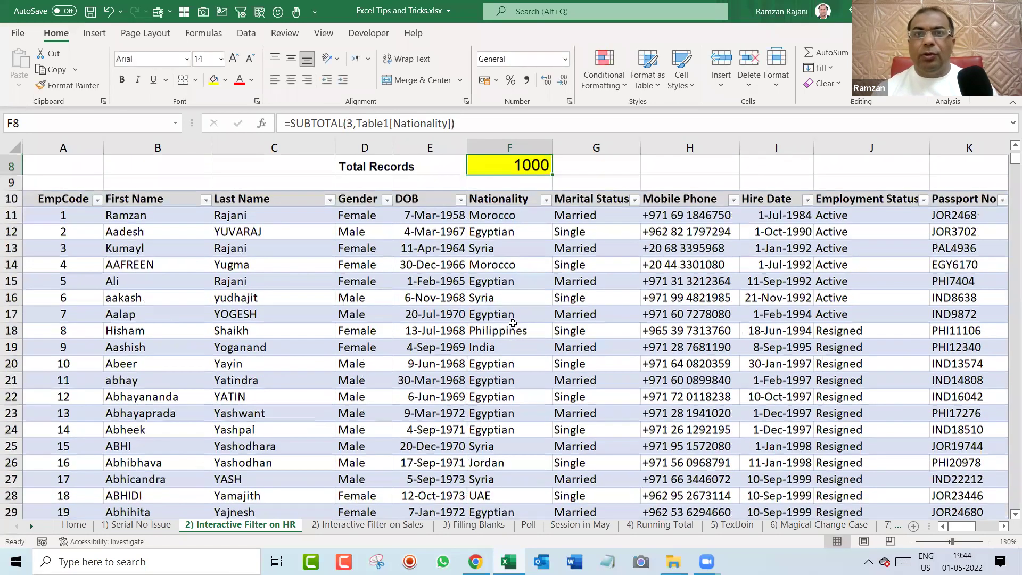
Centre the 1000 count in cell F8 with Alt, H, A, C.
key(Up)
key(Up)
key(Up)
key(Up)
key(Up)
key(Down)
key(Down)
key(Down)
key(Down)
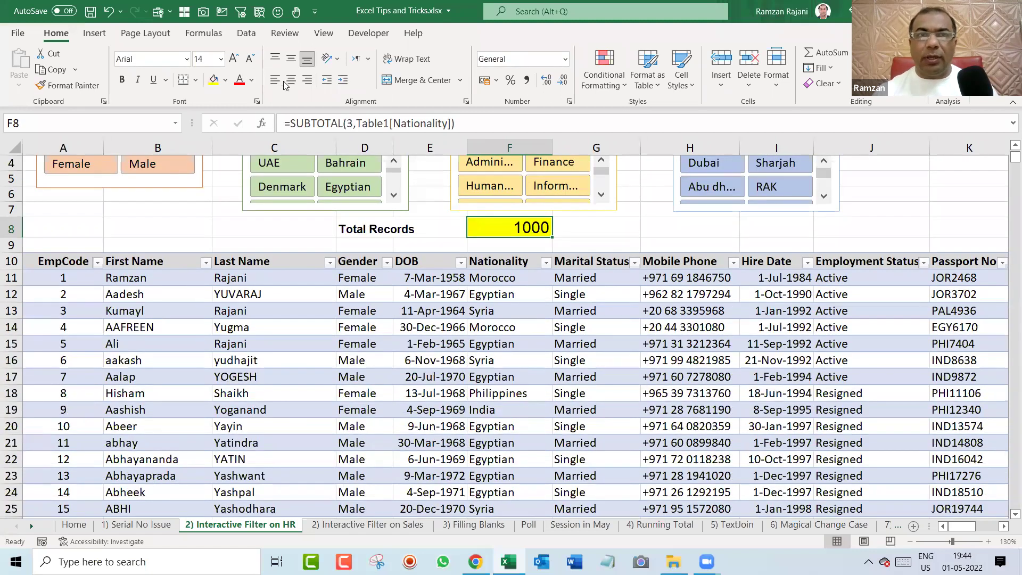
key(alt+h)
key(a)
key(c)
scroll(636, 329, up, 1)
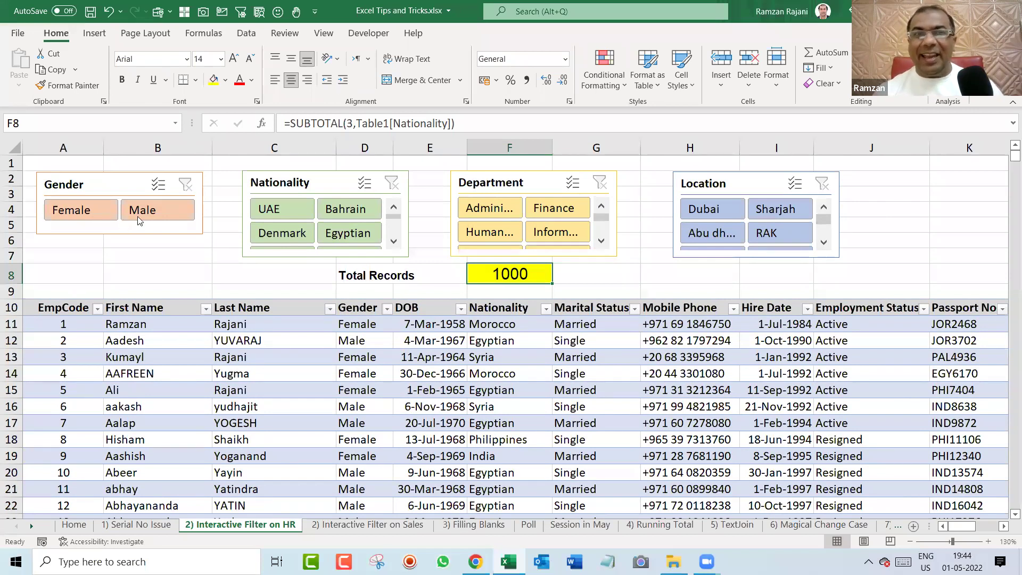
Test the slicers with Female, India, Human Resources, Male and Sharjah filters.
click(96, 210)
click(91, 211)
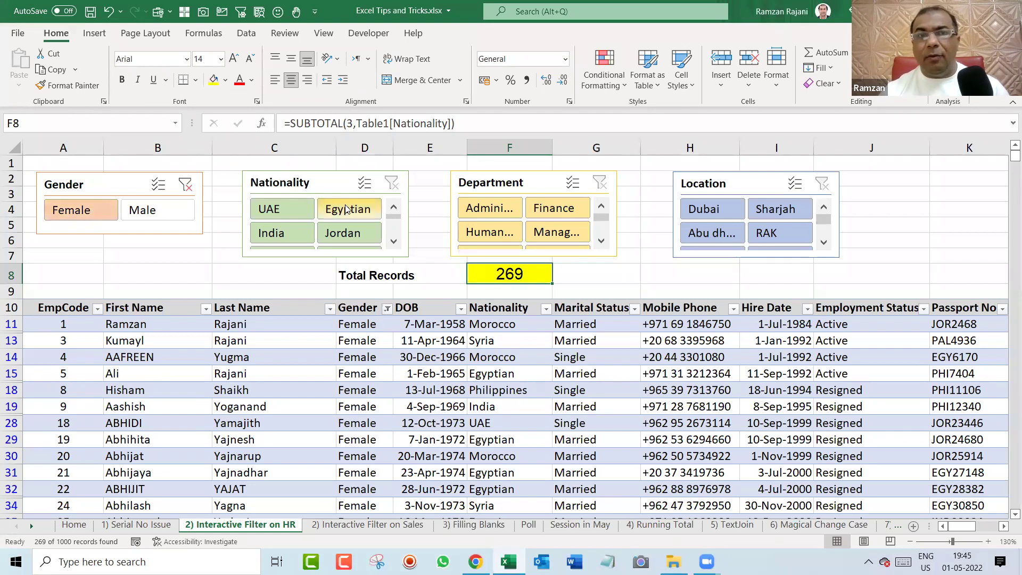
click(294, 234)
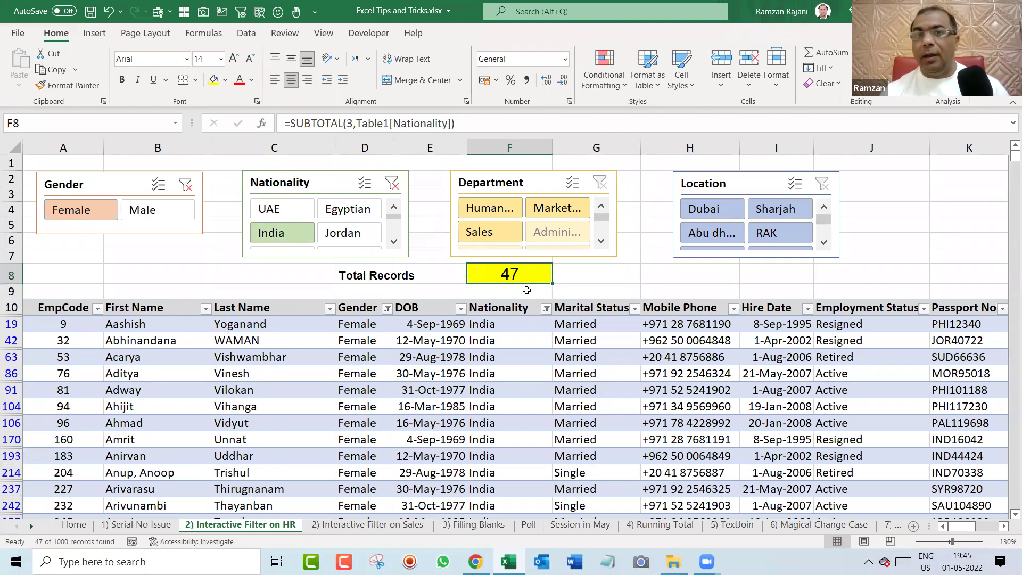
click(502, 208)
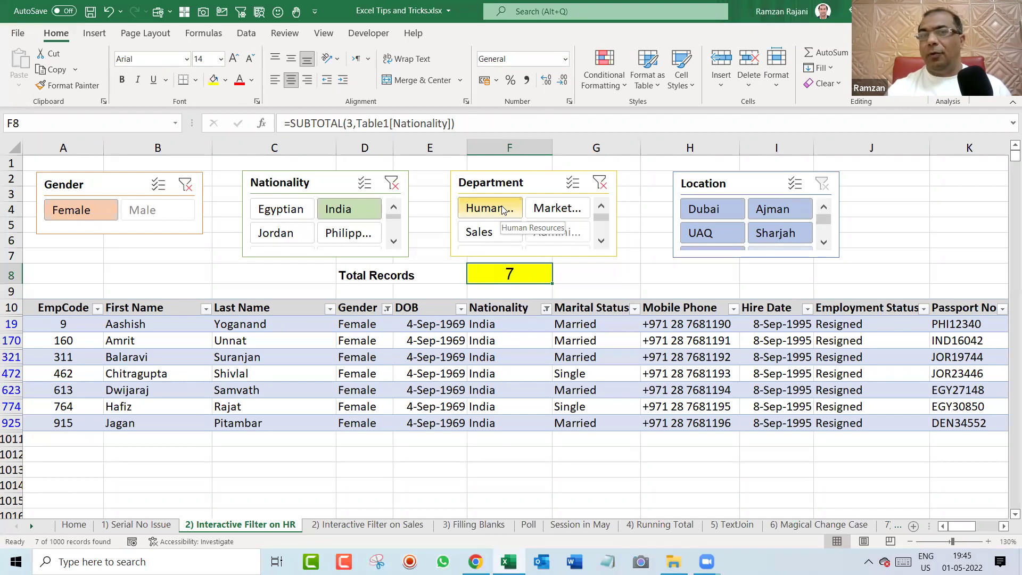
click(174, 209)
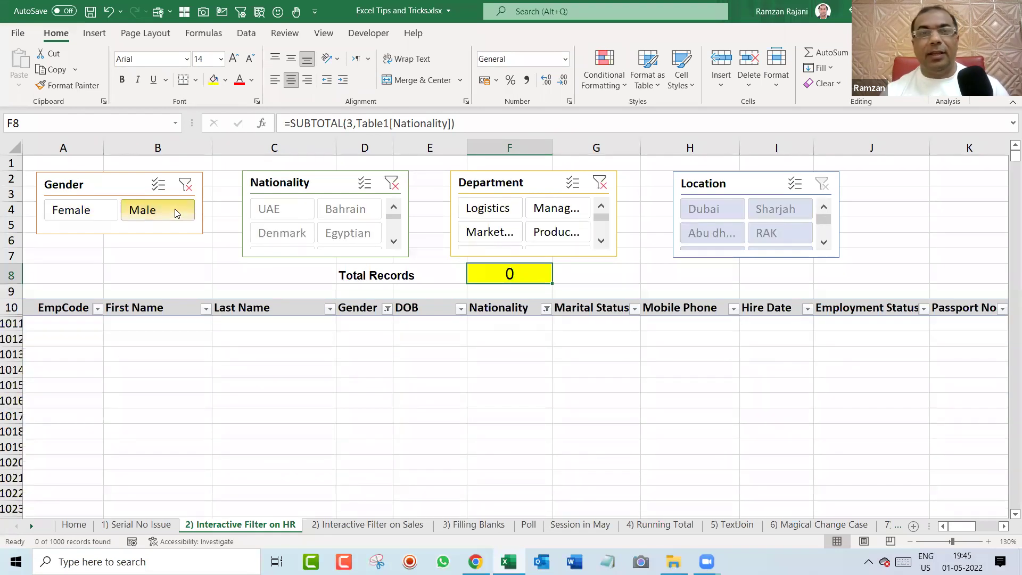
click(185, 185)
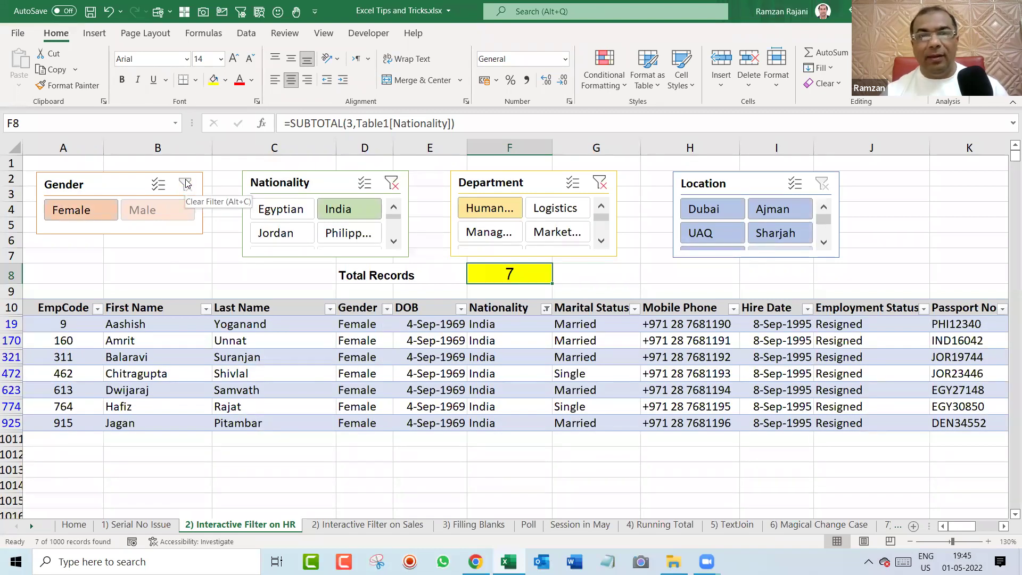
click(791, 235)
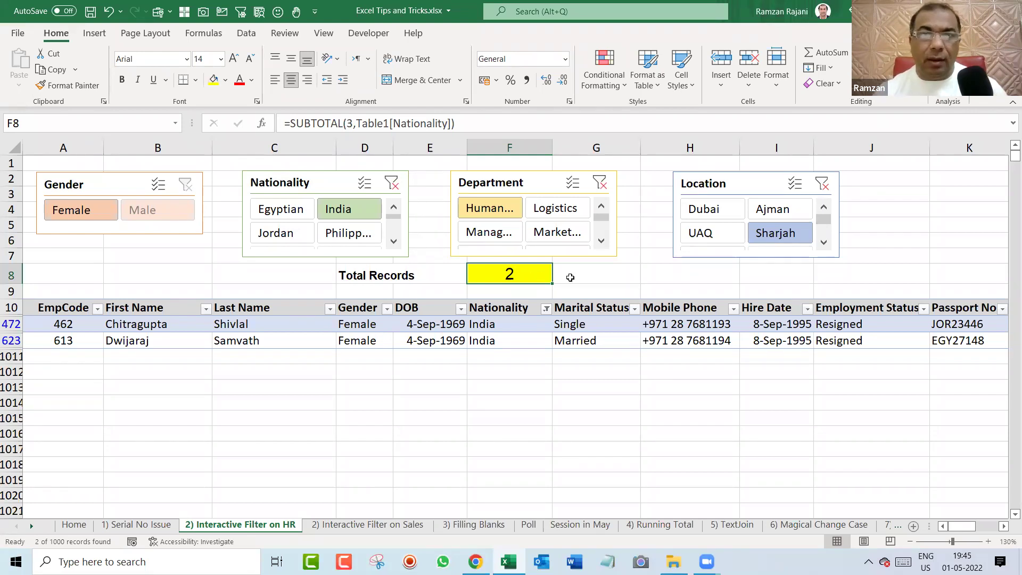
Clear the Department, Location, Nationality and Gender filters, then check F8's formula.
click(600, 183)
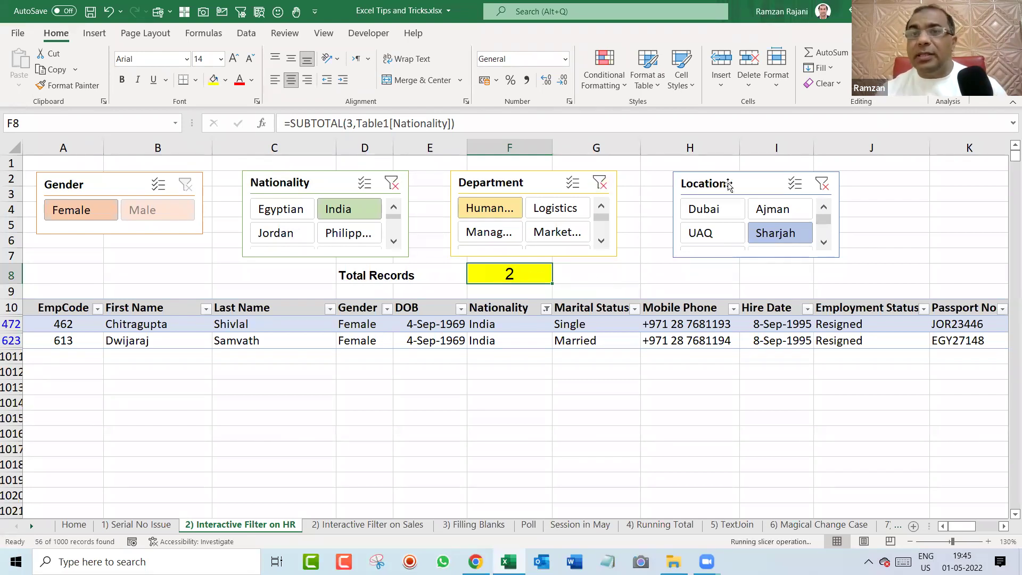
click(822, 183)
click(392, 183)
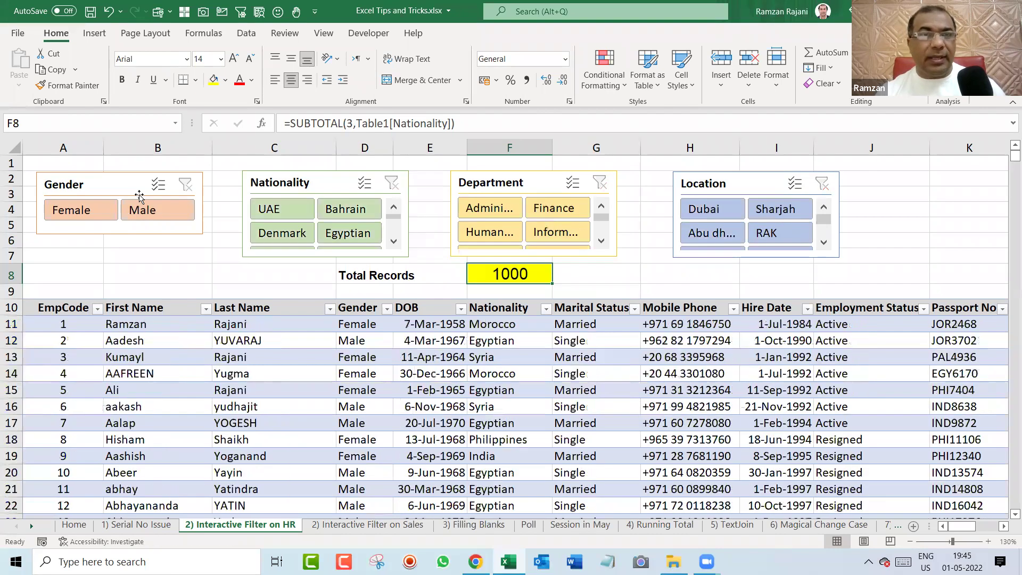
click(186, 270)
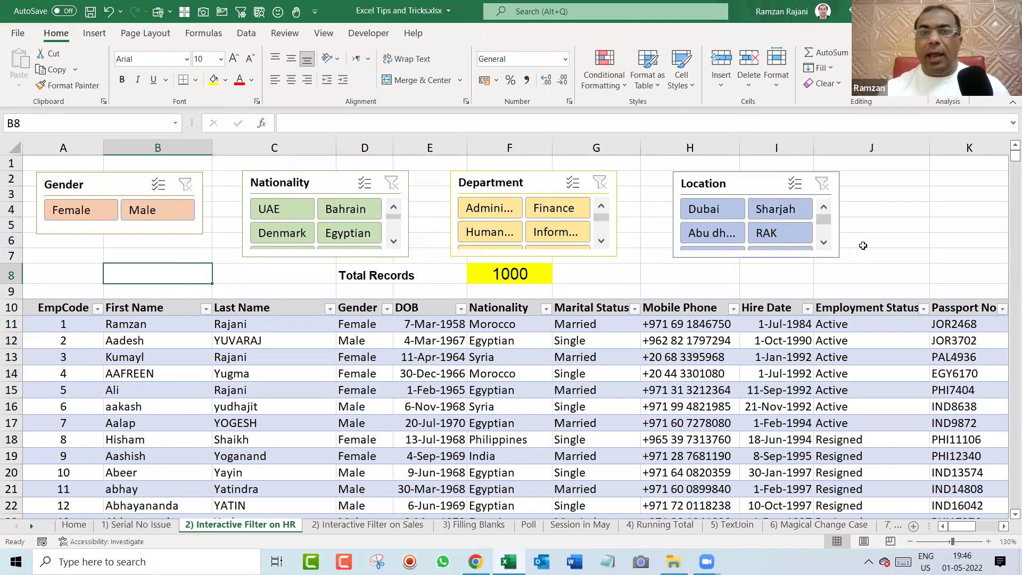
click(526, 276)
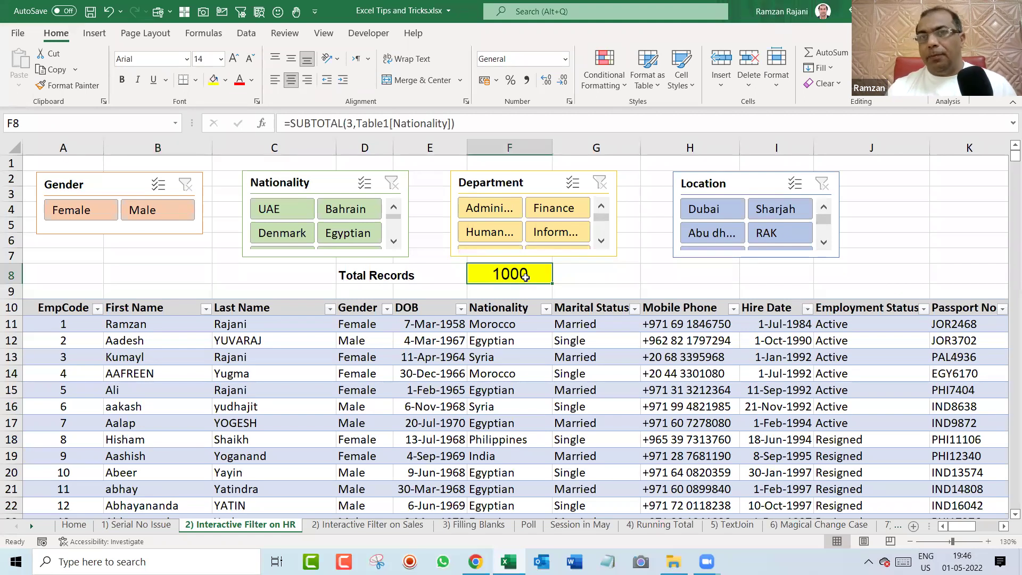
click(672, 276)
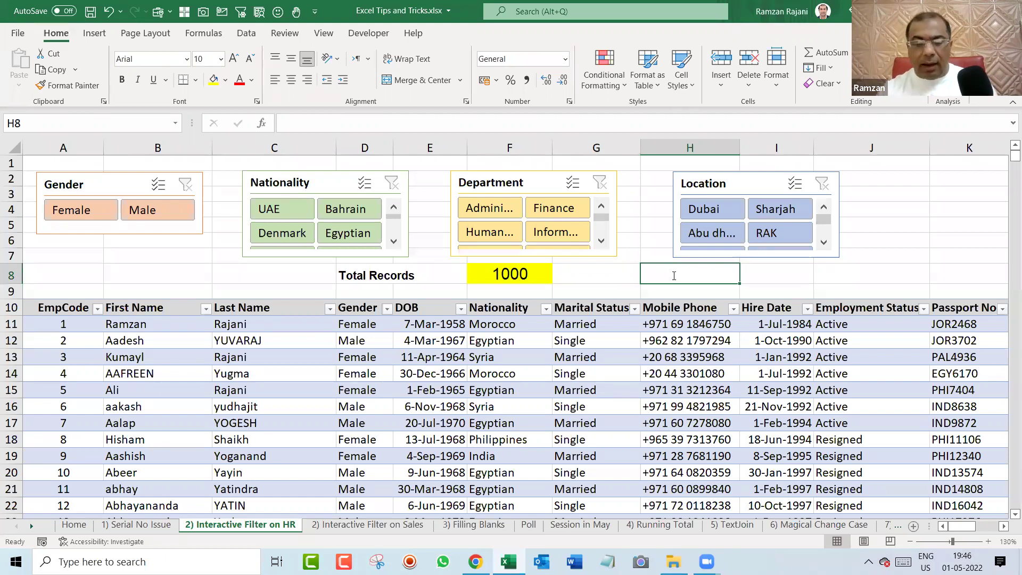
text(=sub)
key(Down)
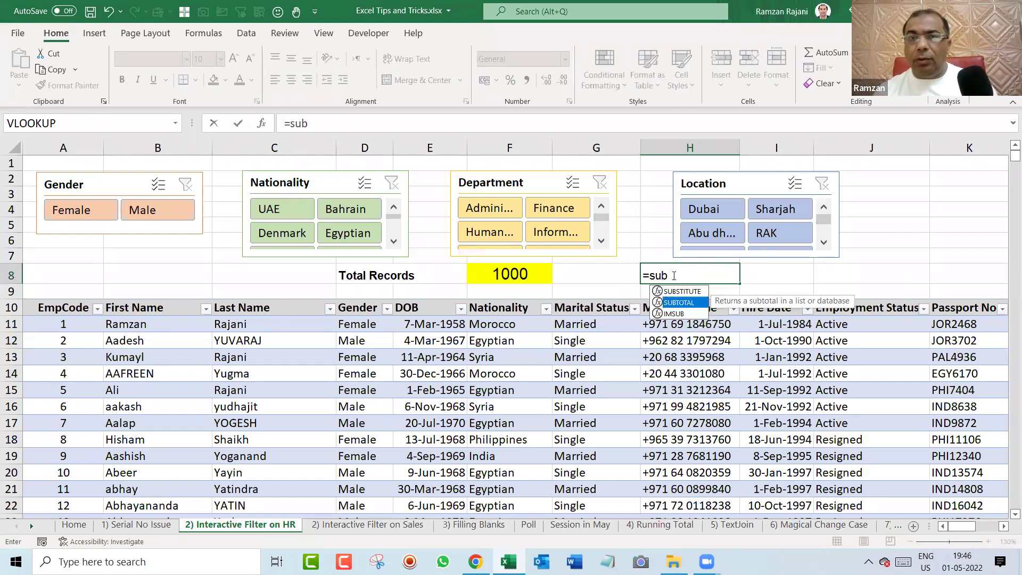
key(Tab)
key(Down)
key(Down)
key(Down)
key(Down)
key(Down)
key(Down)
key(Down)
key(Down)
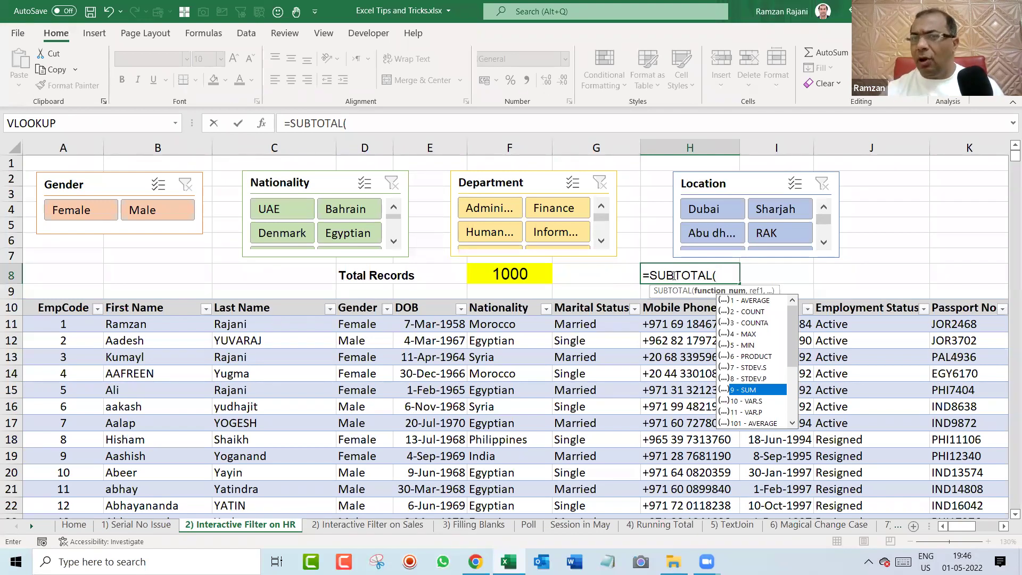
key(Escape)
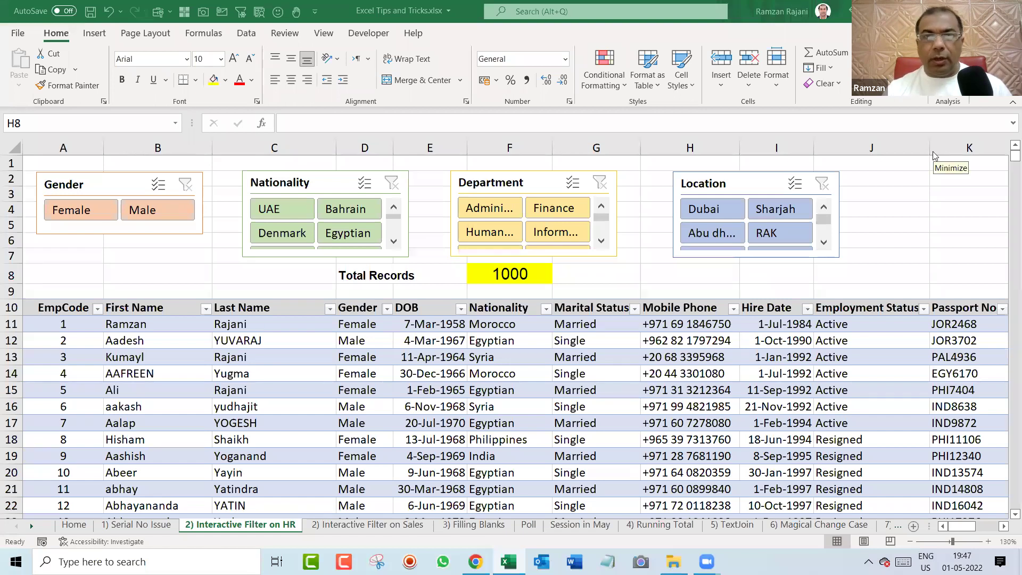
Filter Location to Dubai and RAK, then clear the Location filter again.
click(720, 207)
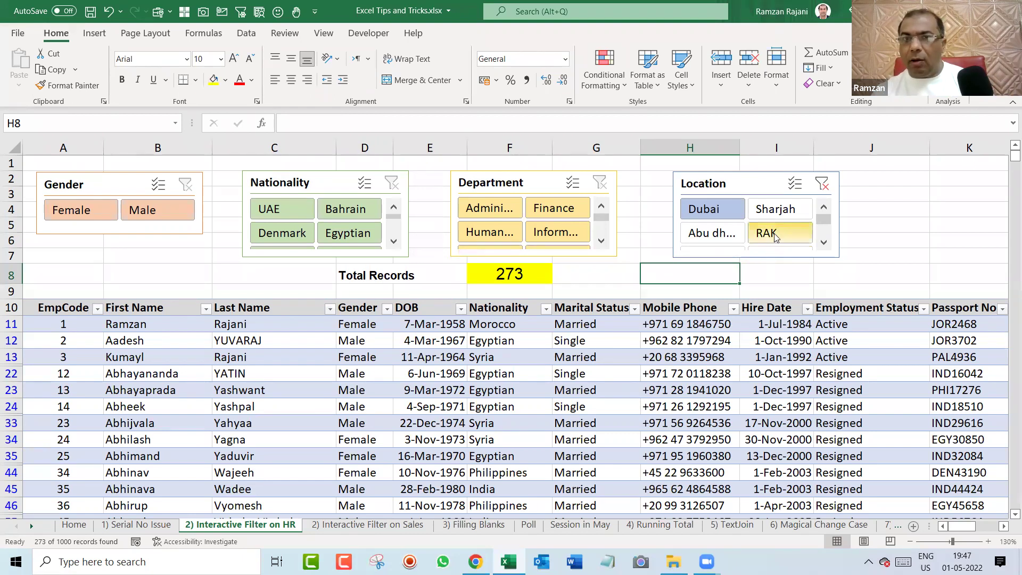
ctrl+click(775, 235)
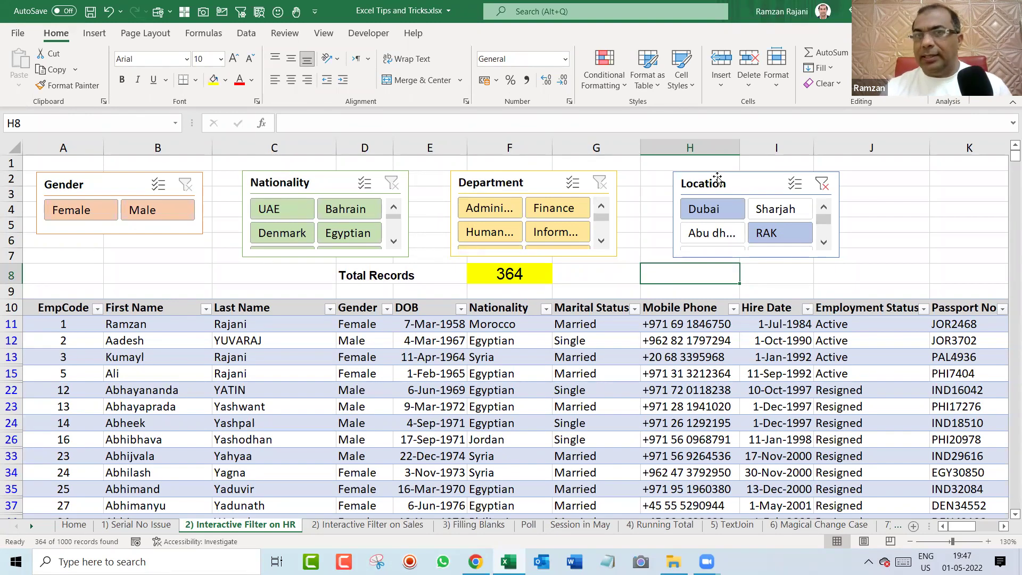
click(822, 184)
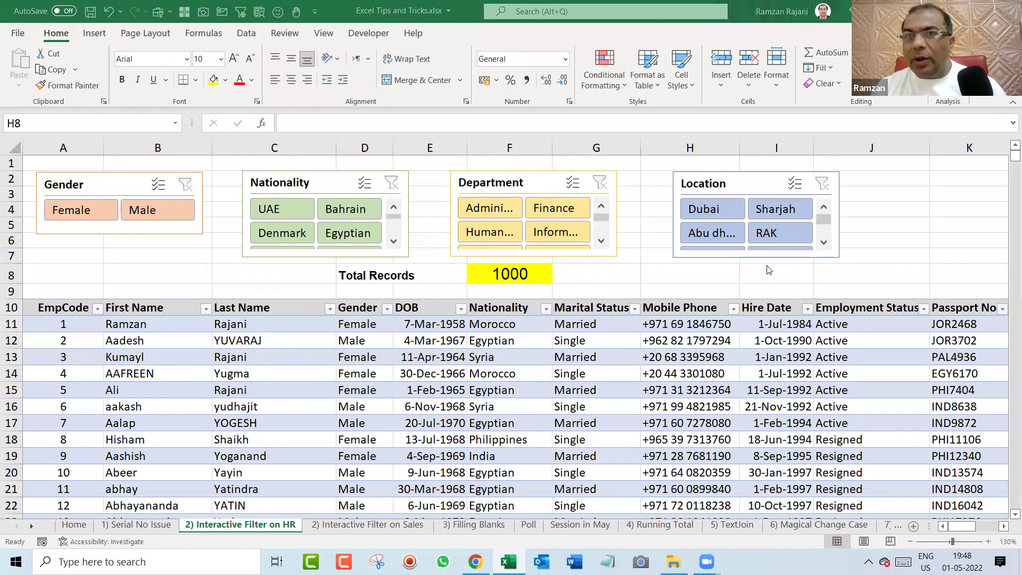
Start a =SUBTOTAL( formula in H8 and browse its function_num options, like 2 - COUNT.
click(740, 282)
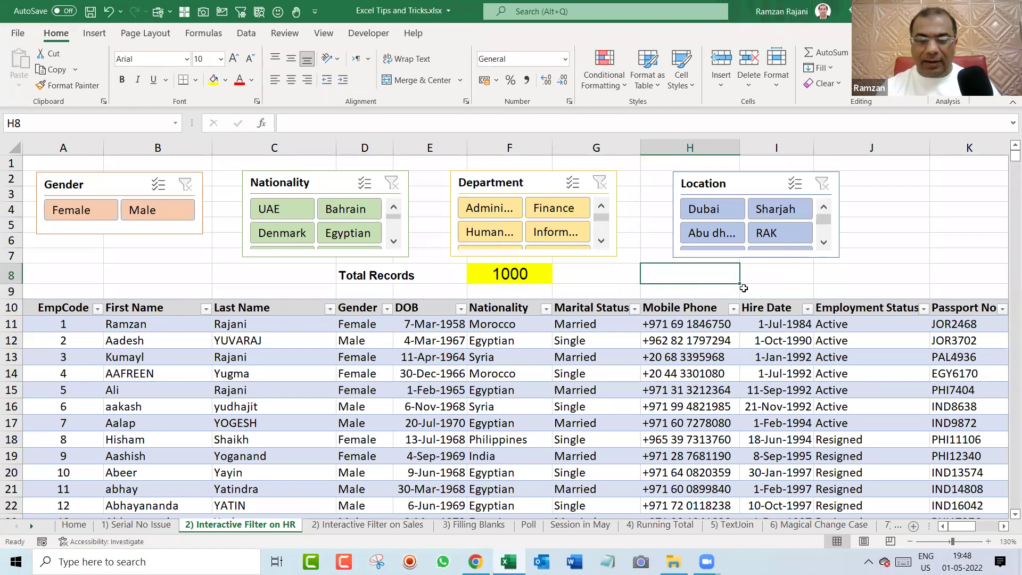
text(=sub)
key(Down)
key(Tab)
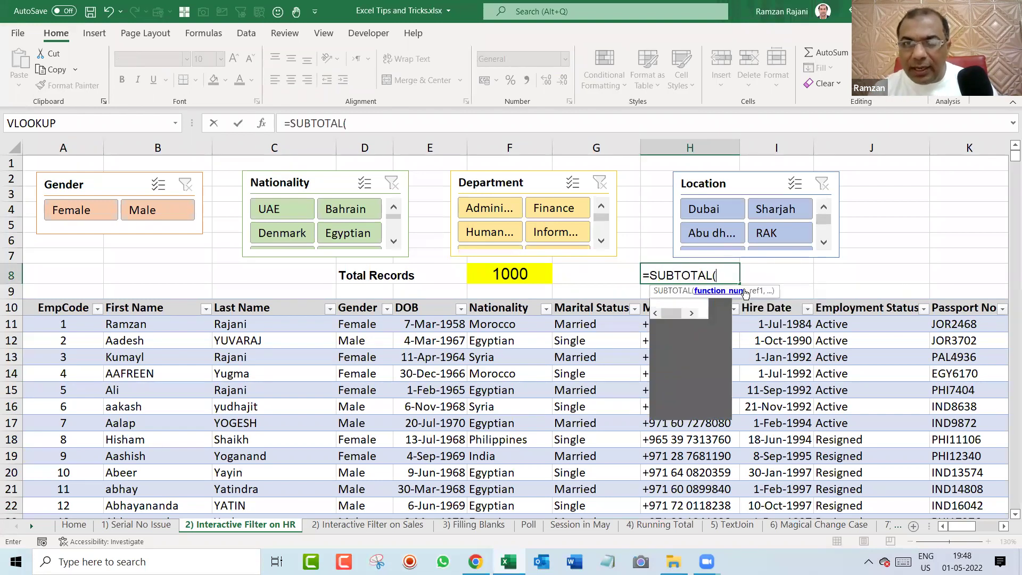
key(Down)
key(Down)
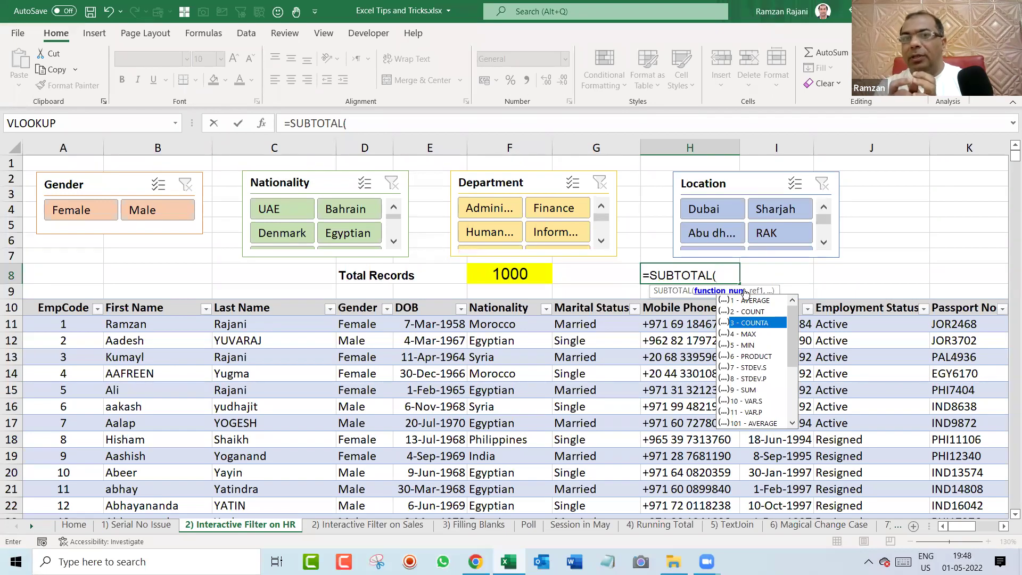
key(Up)
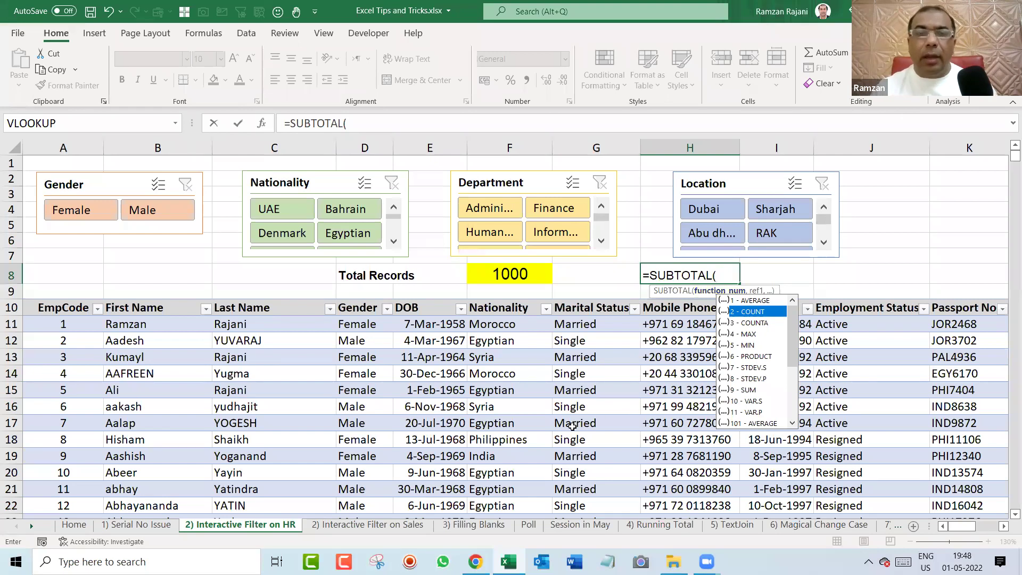
key(Escape)
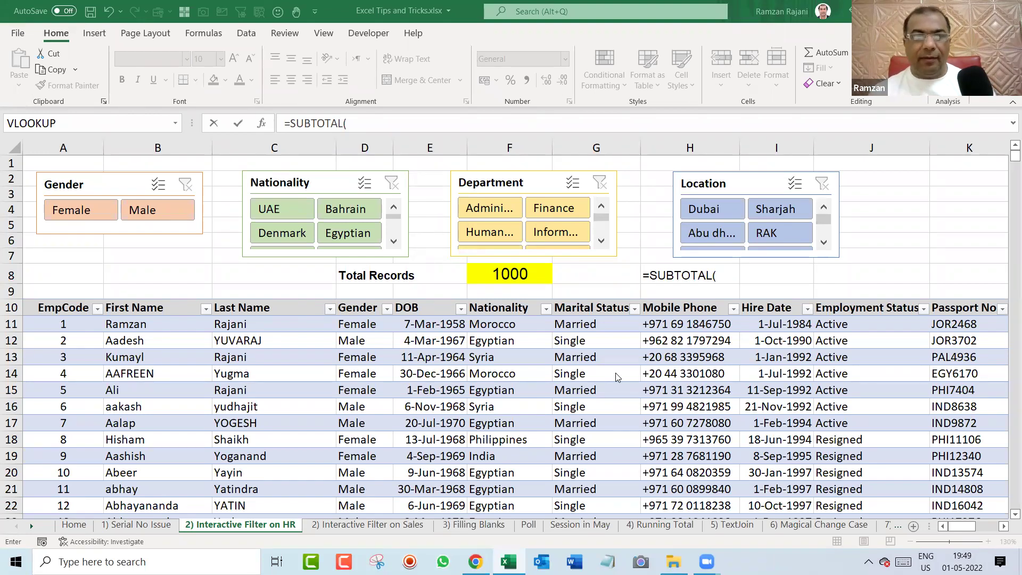
Visit the Interactive Filter on Sales and Filling Blanks sheets, then cancel the formula.
click(405, 527)
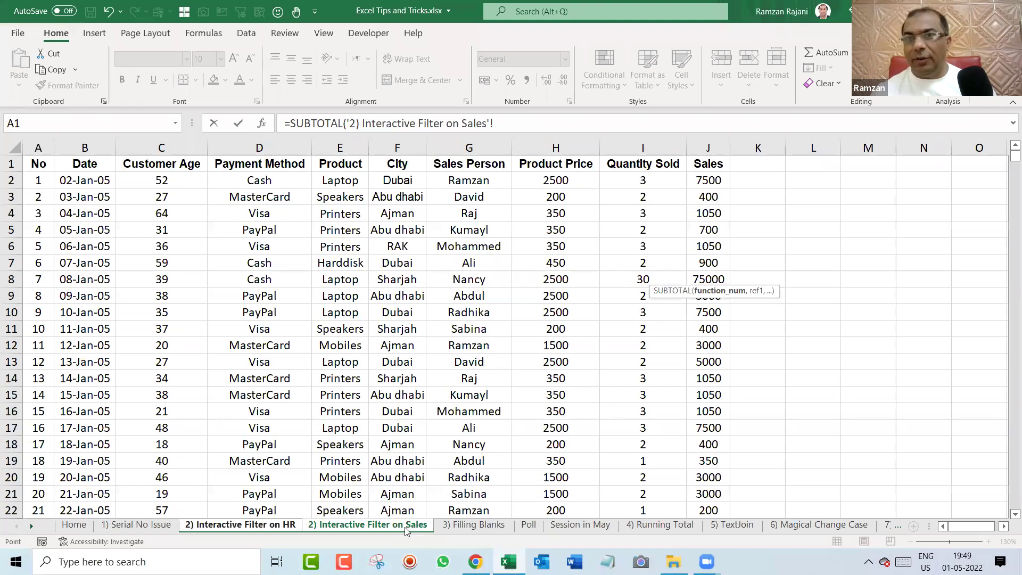
click(482, 526)
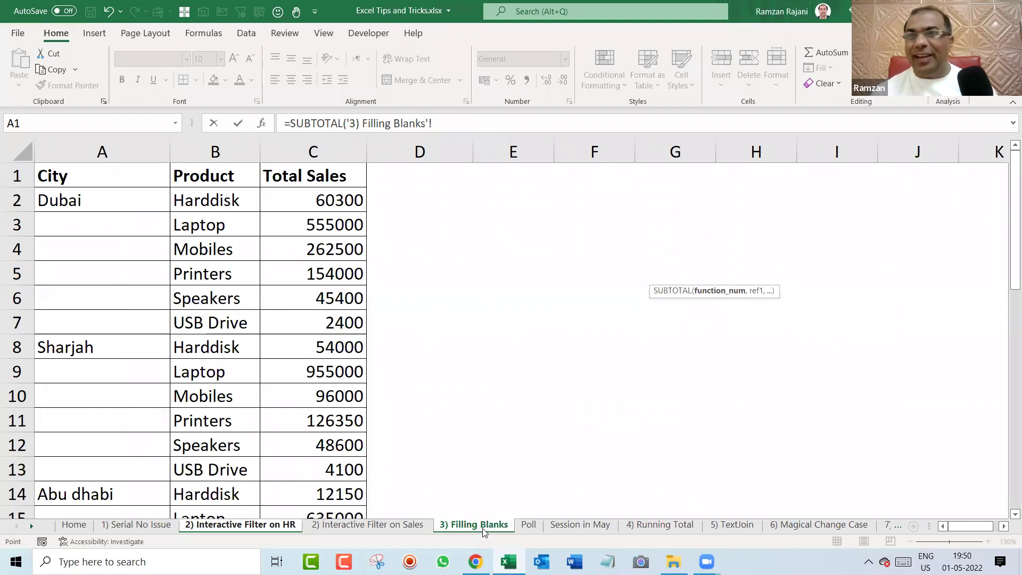
click(96, 225)
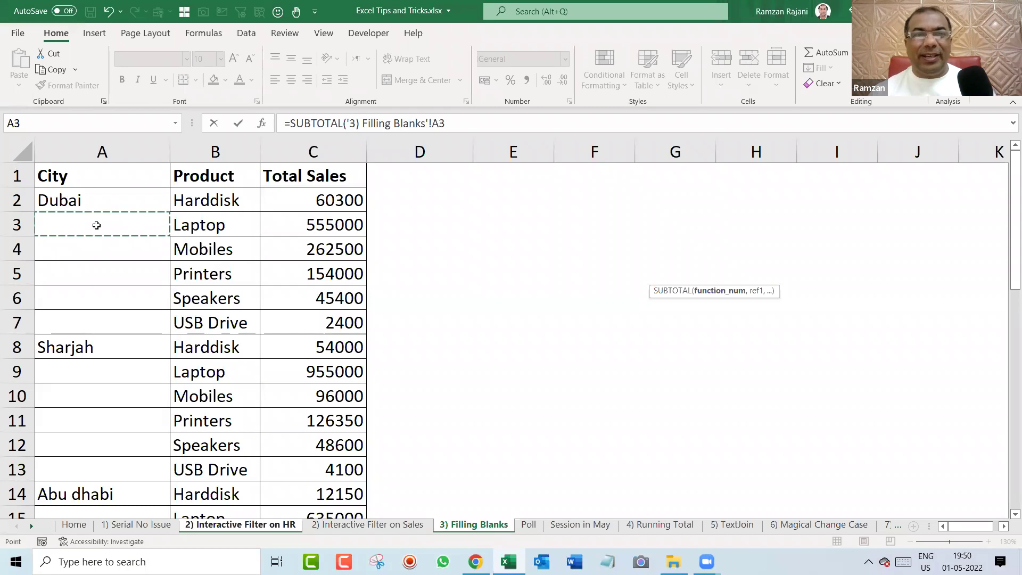
key(Escape)
On the 3) Filling Blanks sheet, fill Dubai down to A7, then undo it.
click(475, 525)
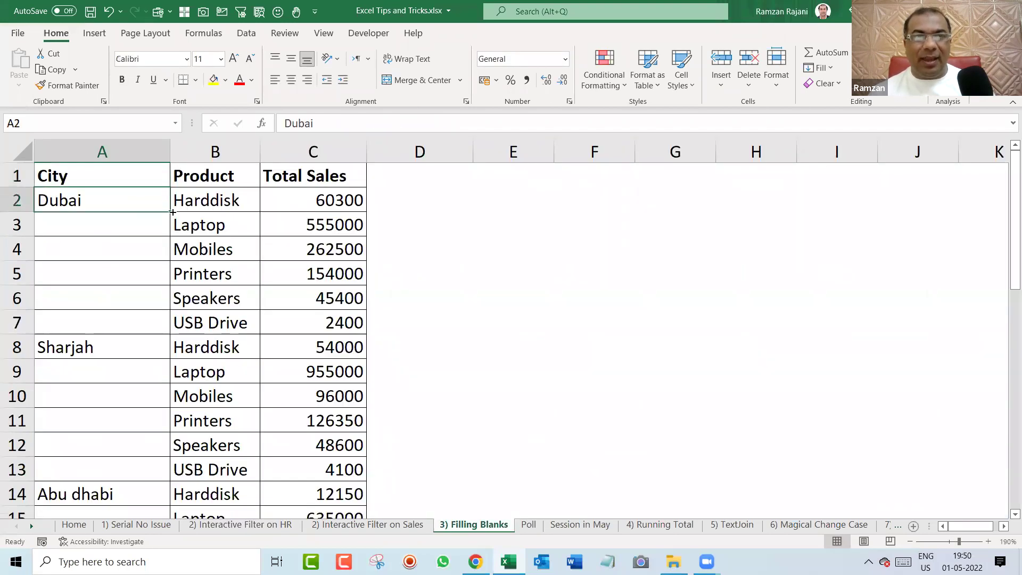
drag(172, 212, 152, 342)
key(ctrl+z)
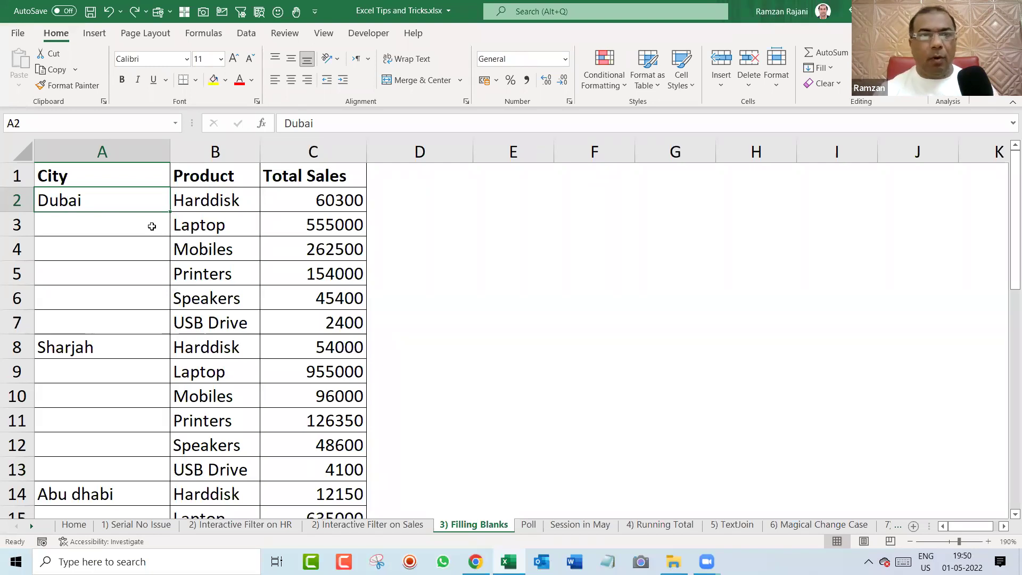
Select the blank City cells under Dubai, Sharjah and RAK, then select A3.
drag(114, 226, 118, 323)
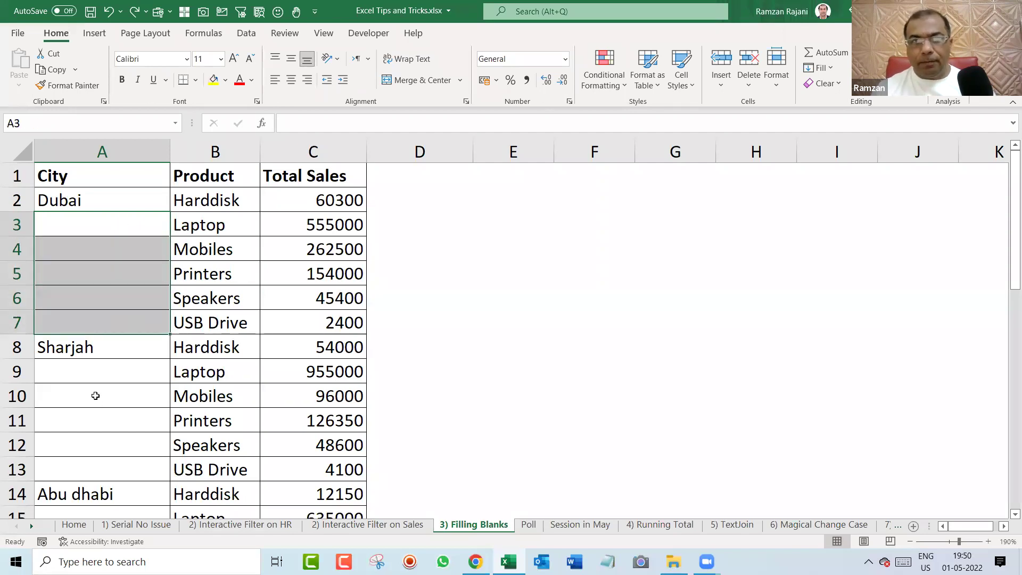
drag(98, 369, 99, 469)
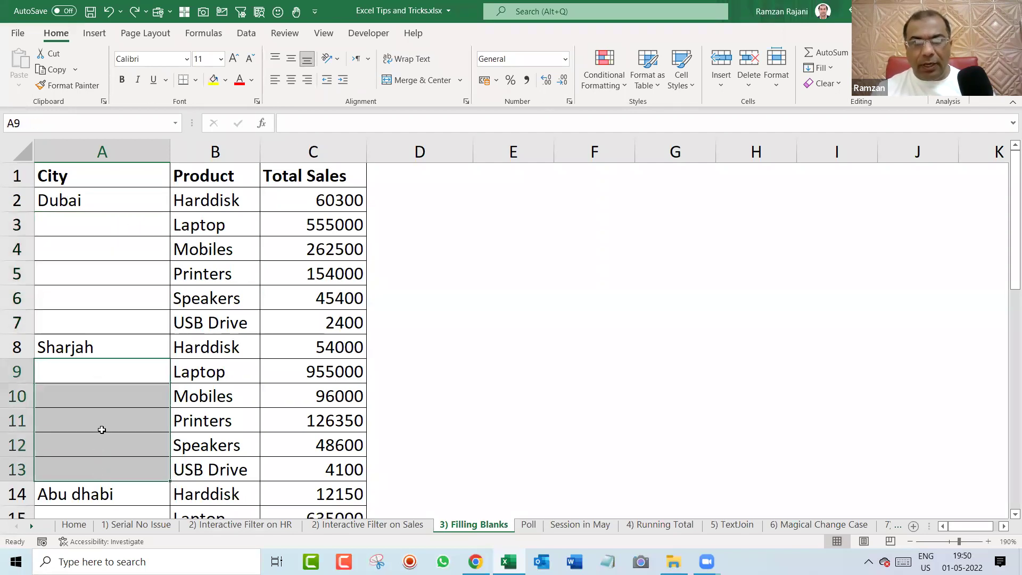
scroll(103, 424, down, 5)
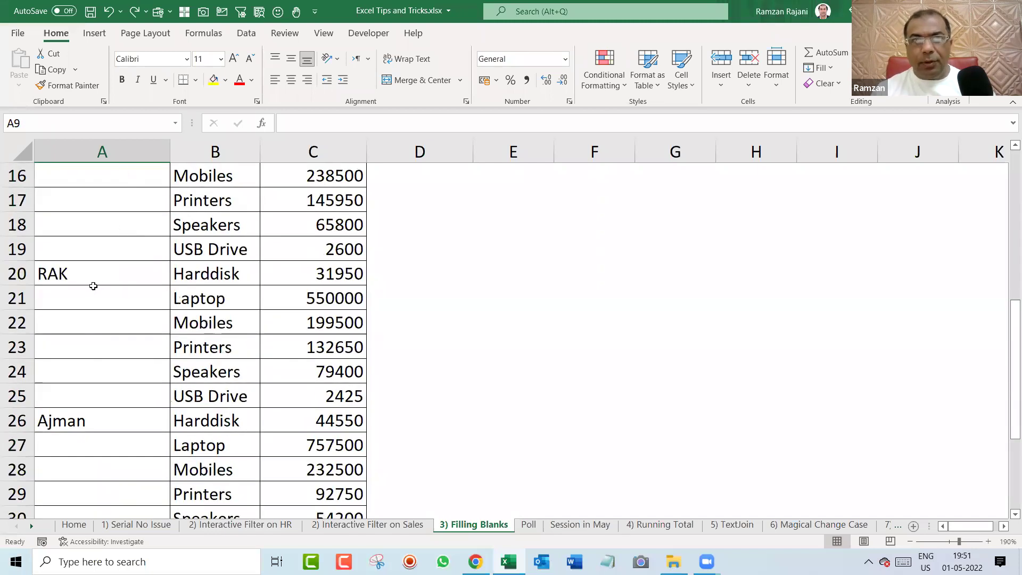
drag(91, 307, 95, 400)
drag(109, 449, 110, 516)
scroll(138, 387, up, 1)
scroll(138, 387, up, 5)
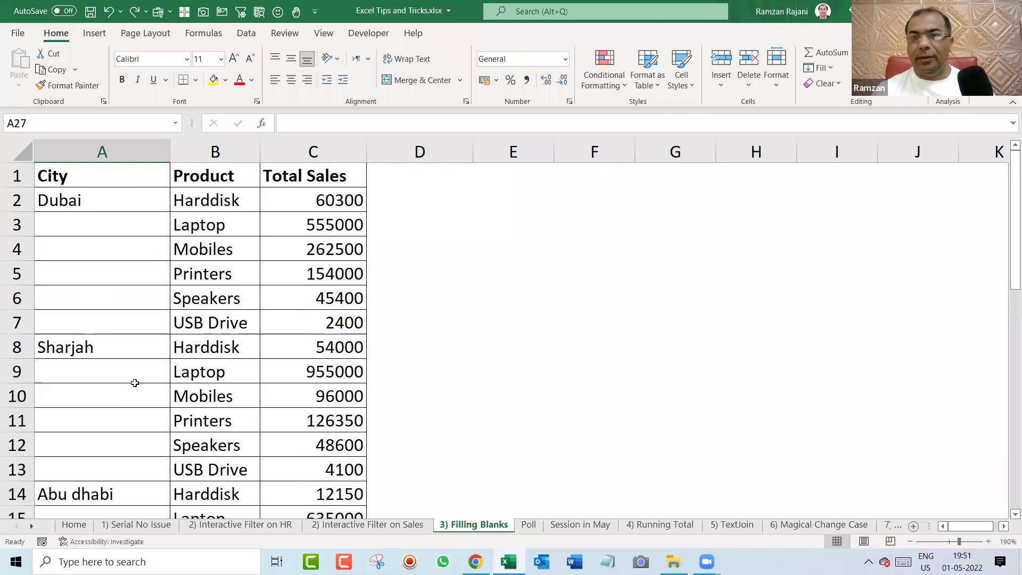
click(130, 232)
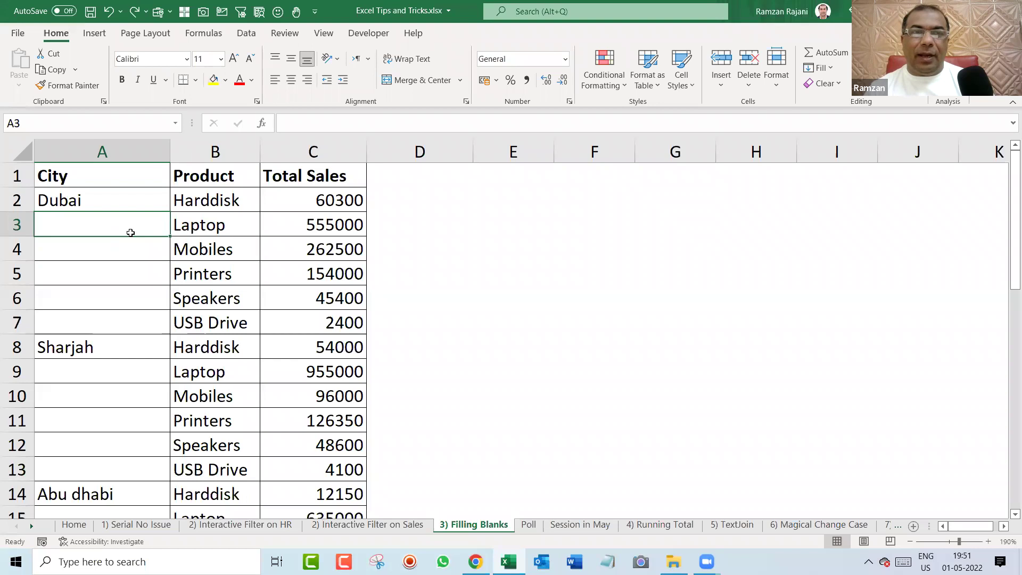
Fill Dubai, Sharjah and Abu dhabi down into the blank City cells below each.
drag(132, 199, 137, 314)
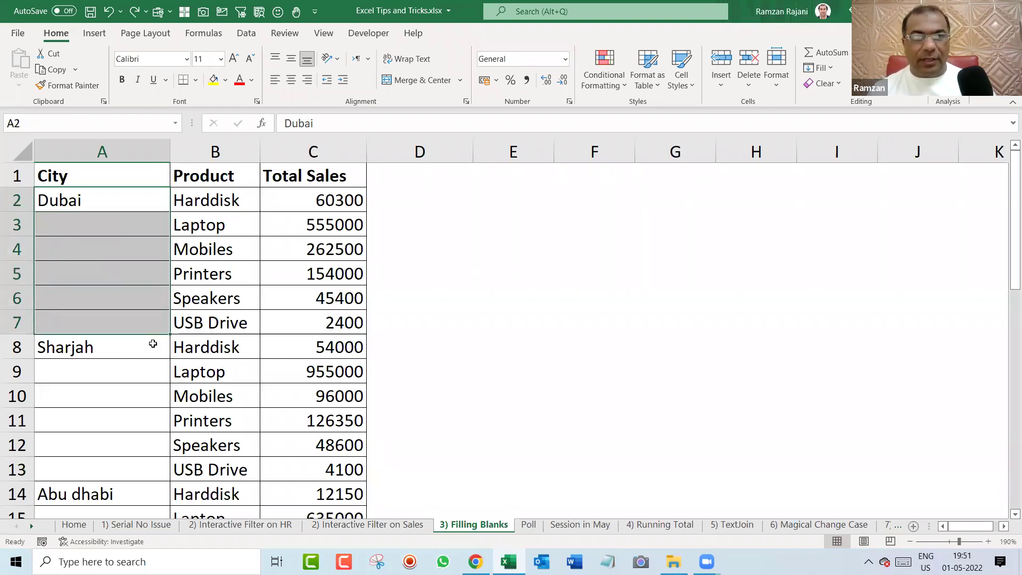
key(ctrl+d)
scroll(144, 310, down, 2)
drag(109, 203, 138, 461)
key(ctrl+d)
key(ctrl+d)
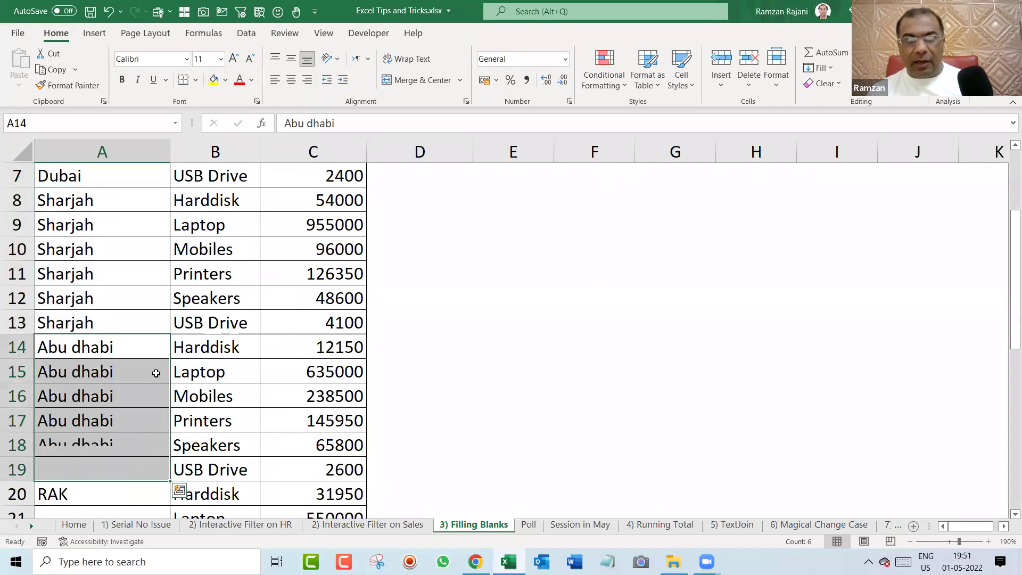
key(ctrl+q)
Undo the city name fills and select the City (A1) and Total Sales (C1) headers.
click(99, 279)
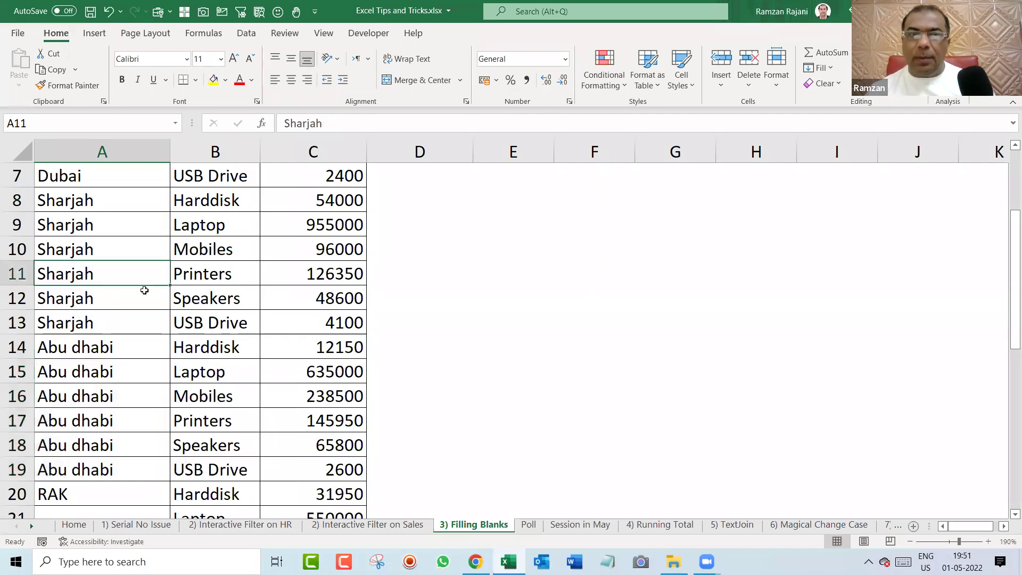
key(ctrl+z)
key(ctrl+z)
key(ctrl+z)
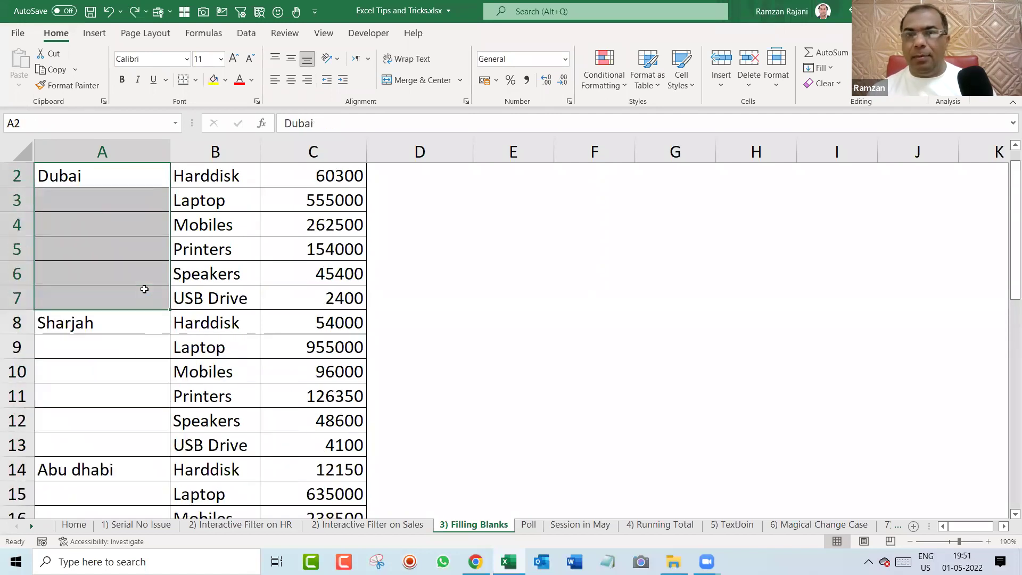
click(123, 168)
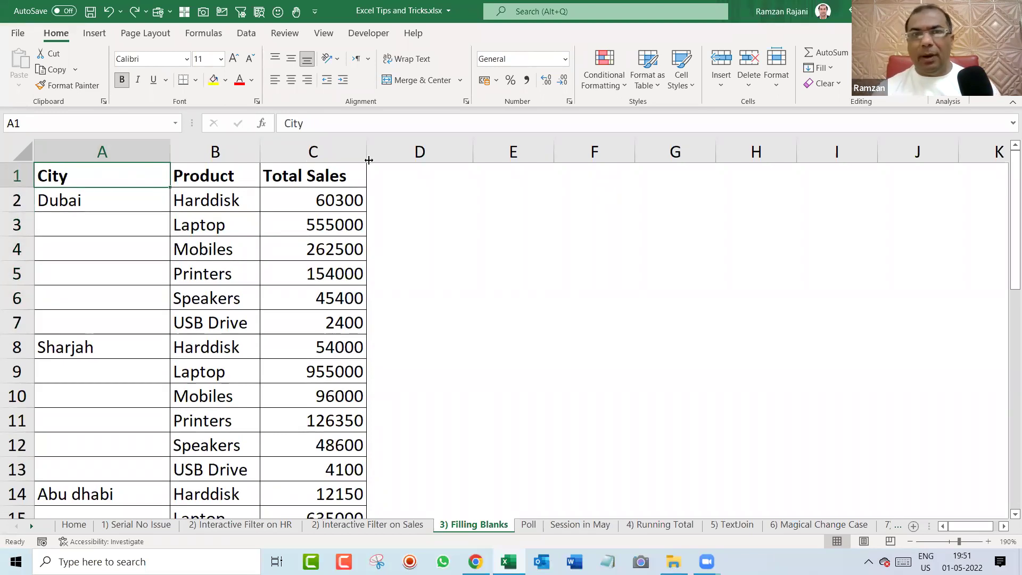
click(342, 175)
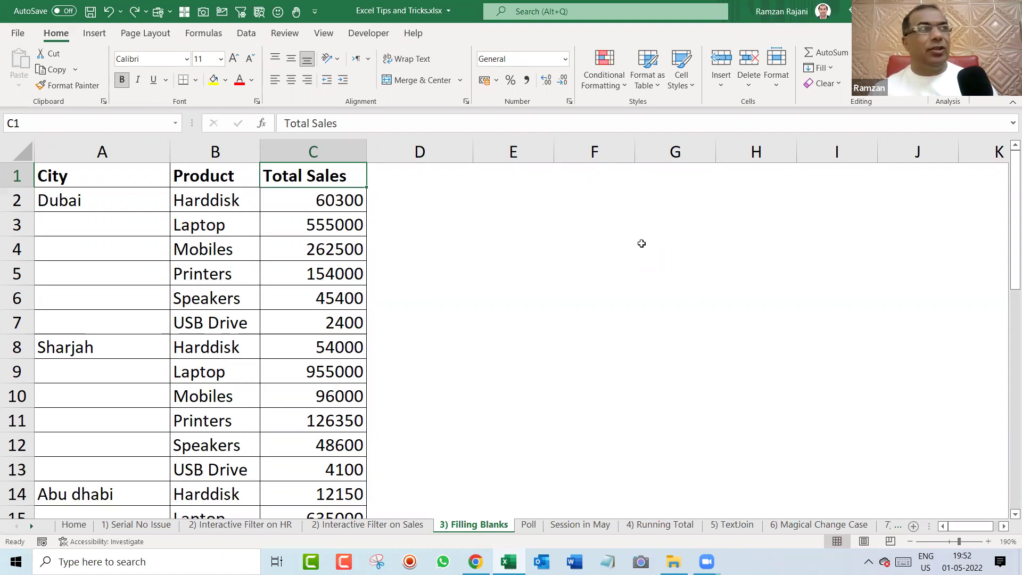
Select the whole table, then use Go To Special > Blanks to select its empty cells.
key(ctrl+shift+Down)
key(ctrl+shift+Left)
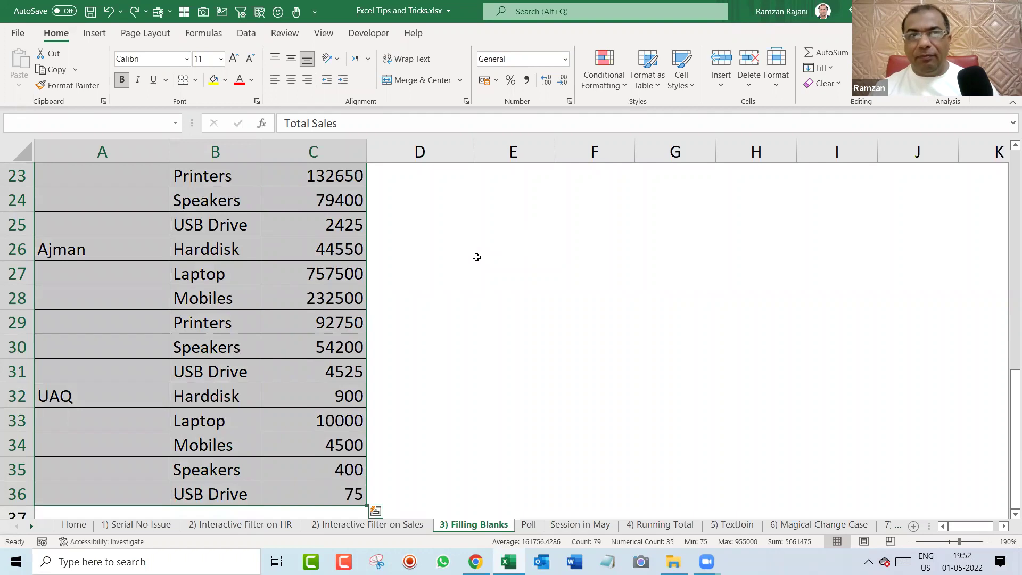
scroll(475, 256, up, 8)
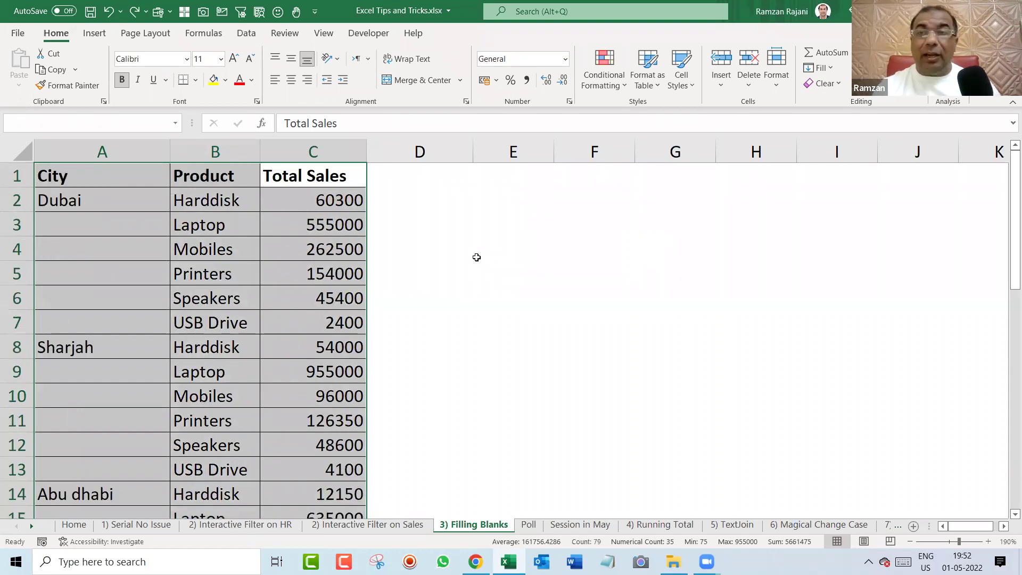
key(F5)
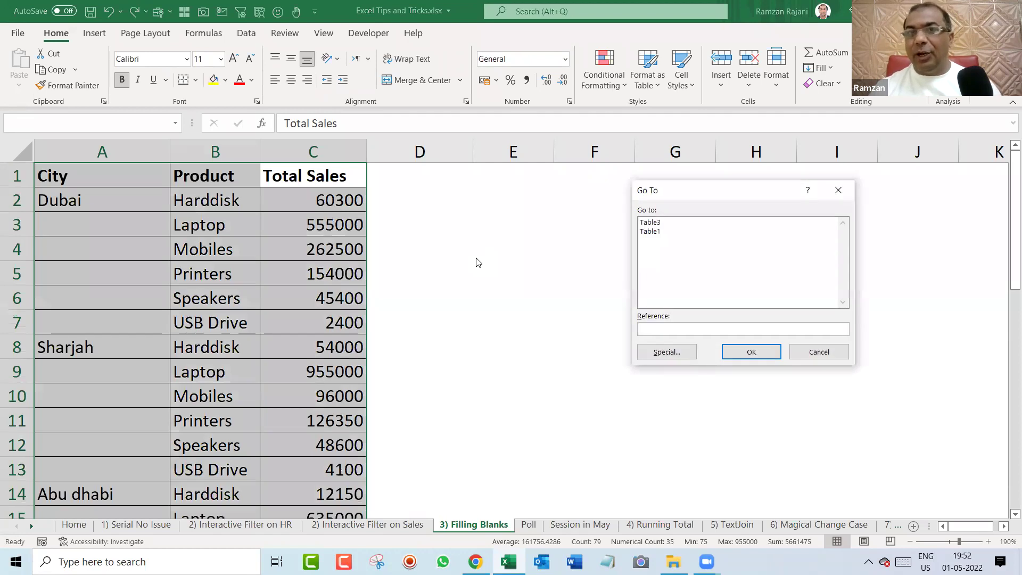
drag(674, 193, 529, 188)
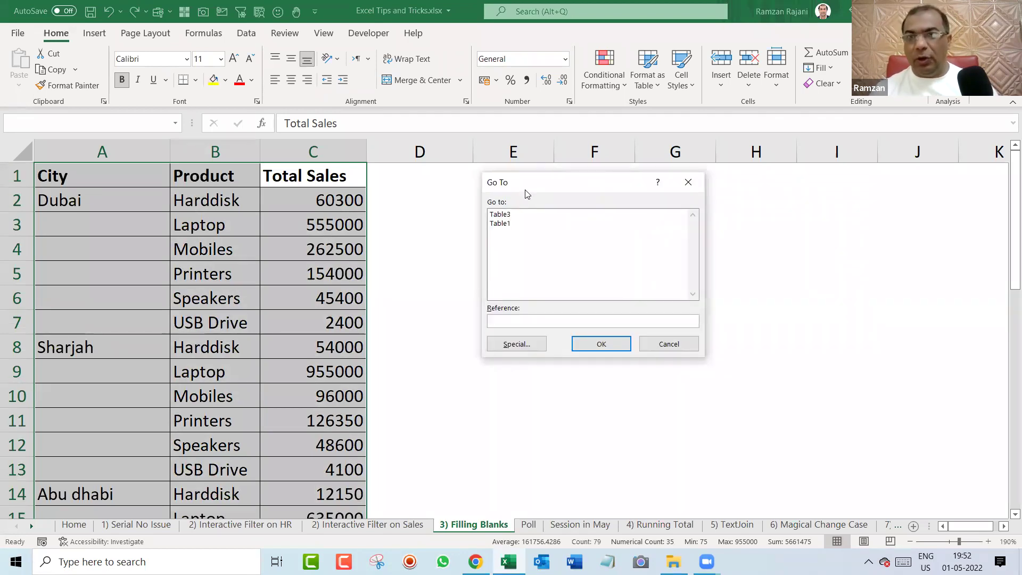
click(515, 345)
click(525, 289)
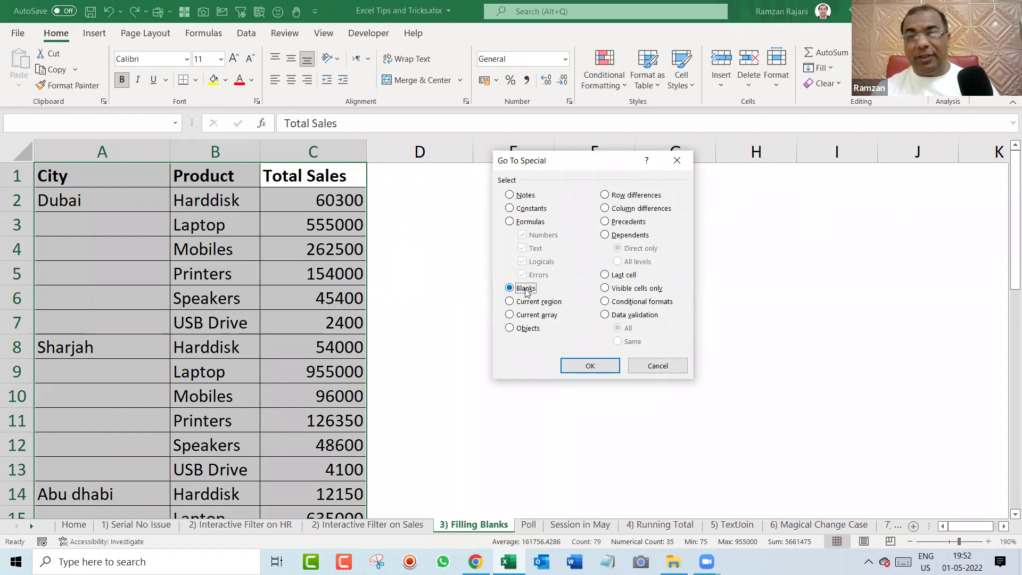
click(591, 366)
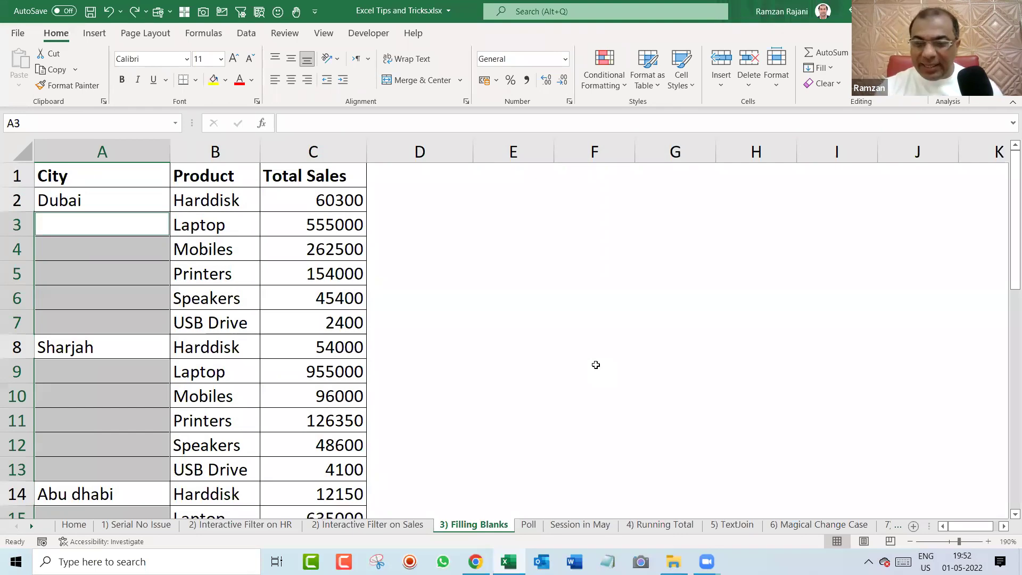
text(=)
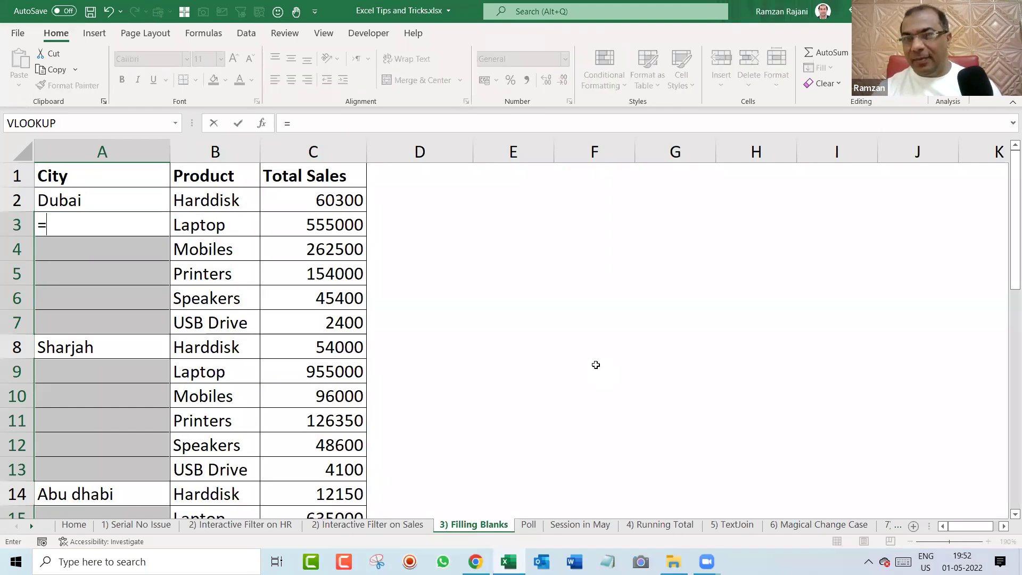
key(Up)
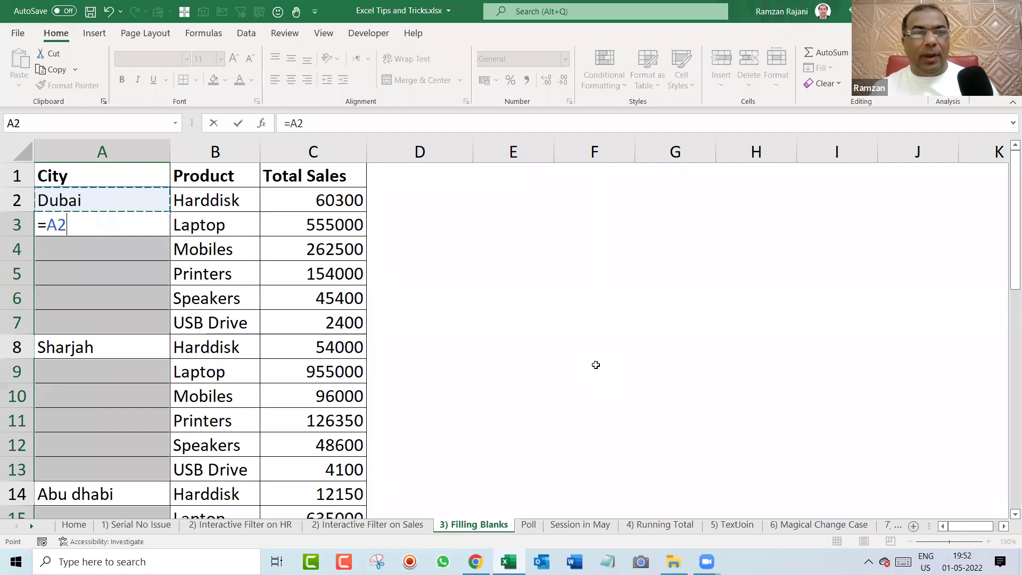
key(Return)
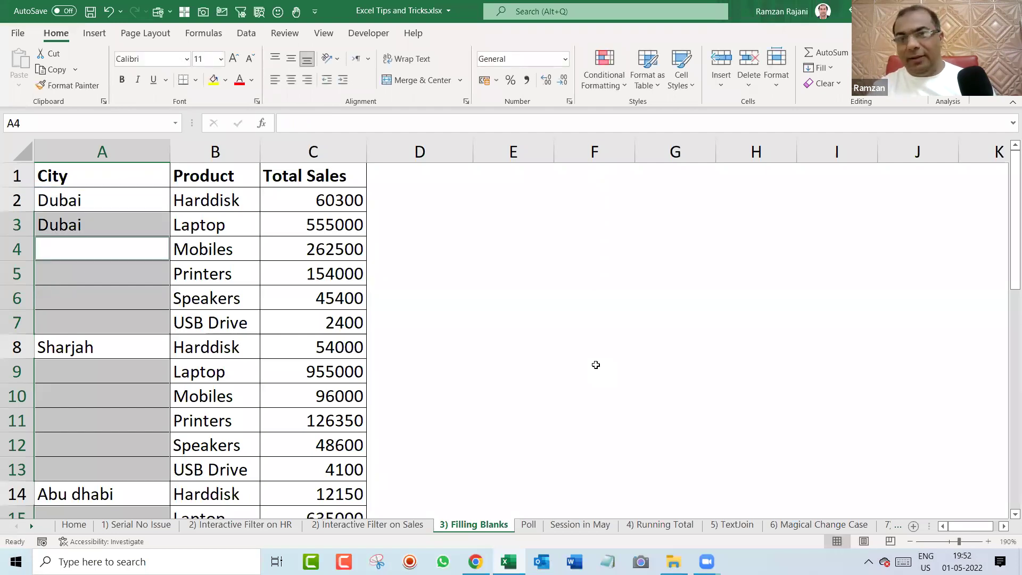
key(ctrl+z)
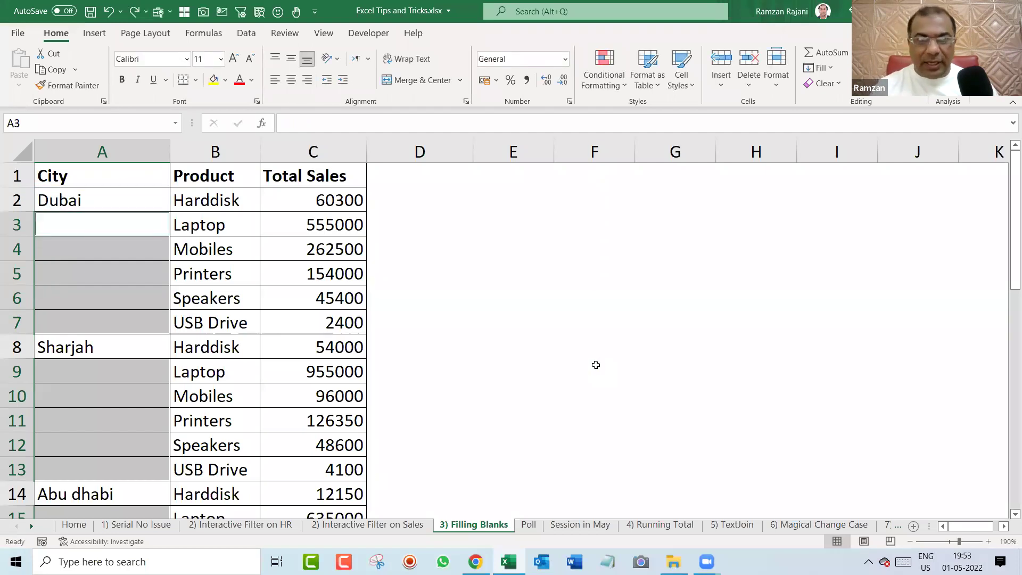
text(=)
key(Up)
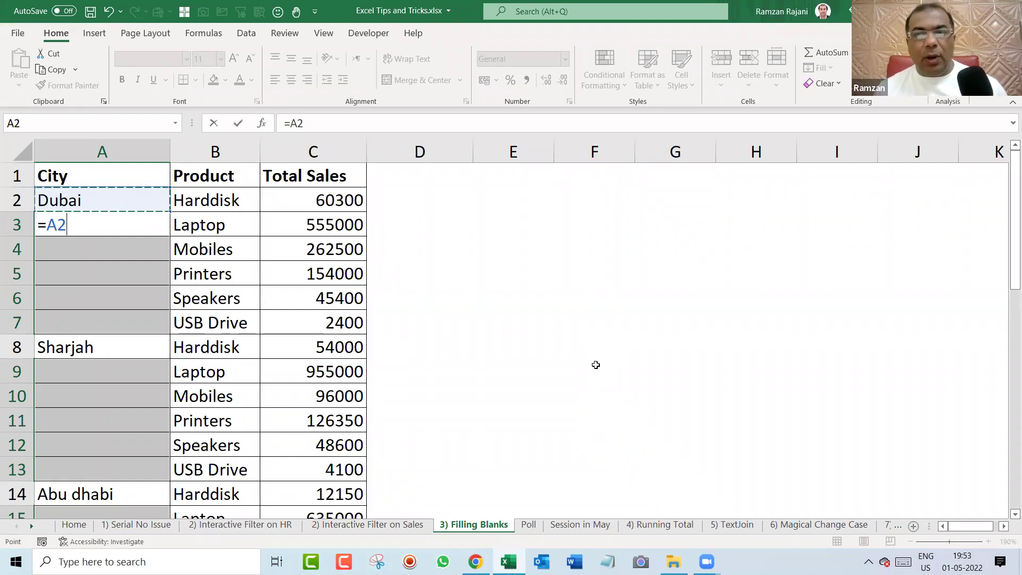
key(ctrl+Return)
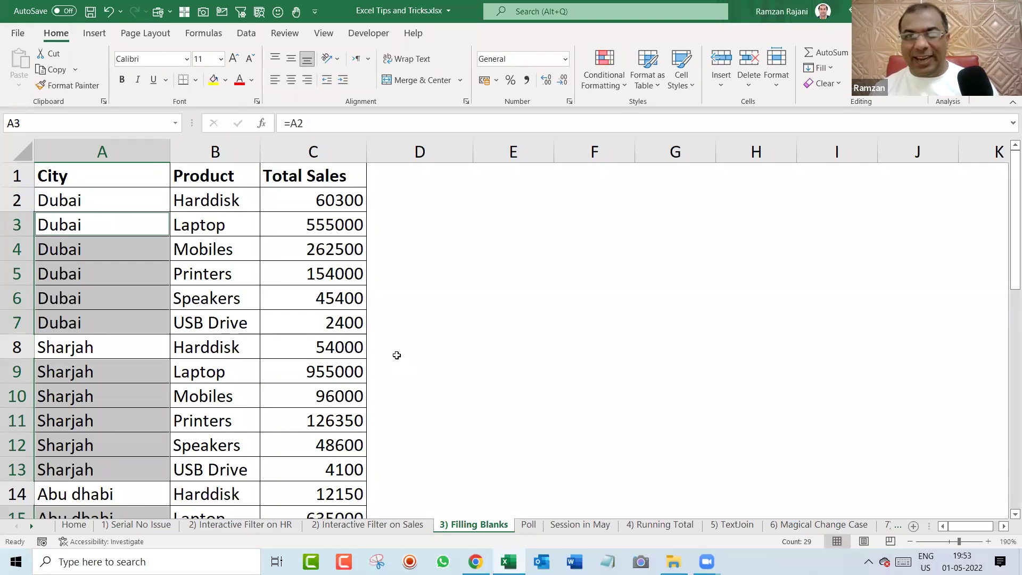
scroll(396, 355, down, 8)
scroll(397, 355, up, 8)
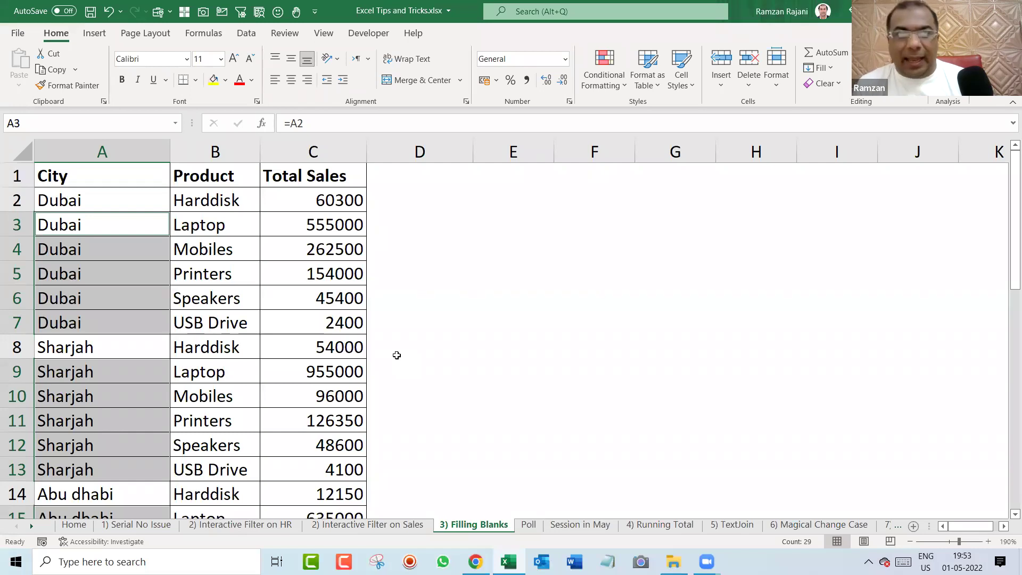
key(ctrl+z)
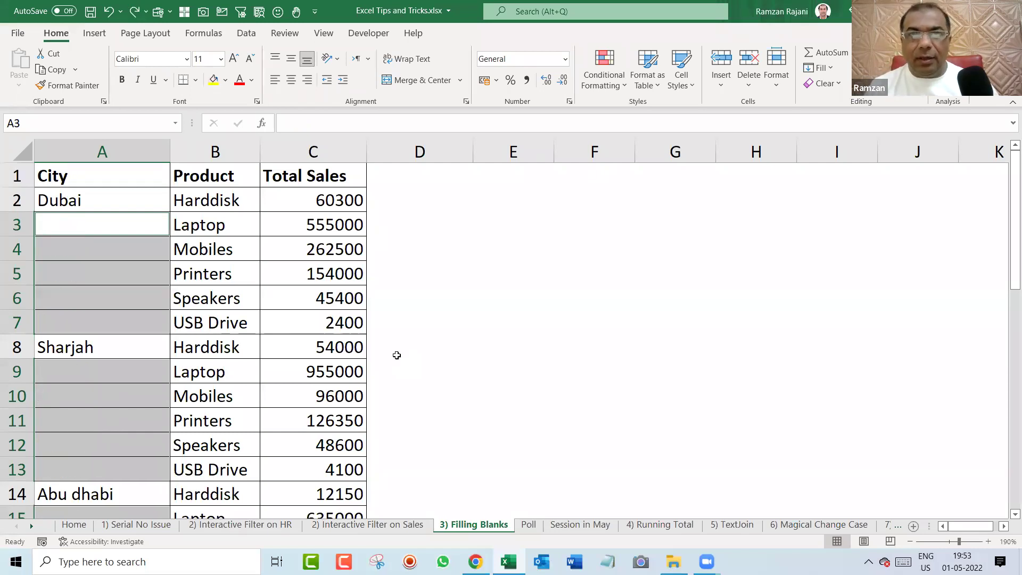
Fill every selected blank with a formula referencing the cell above, such as =A2.
key(Delete)
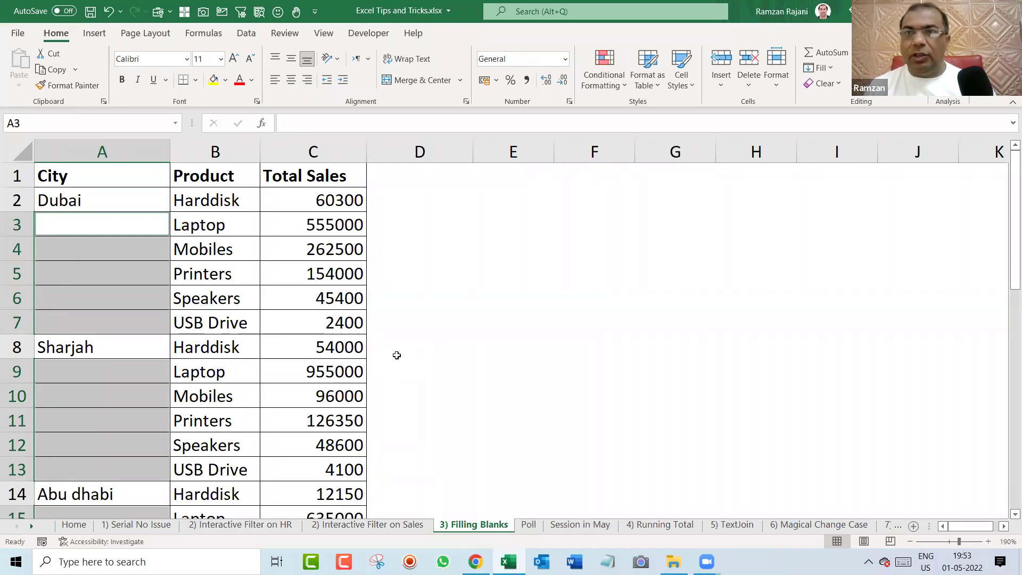
text(=)
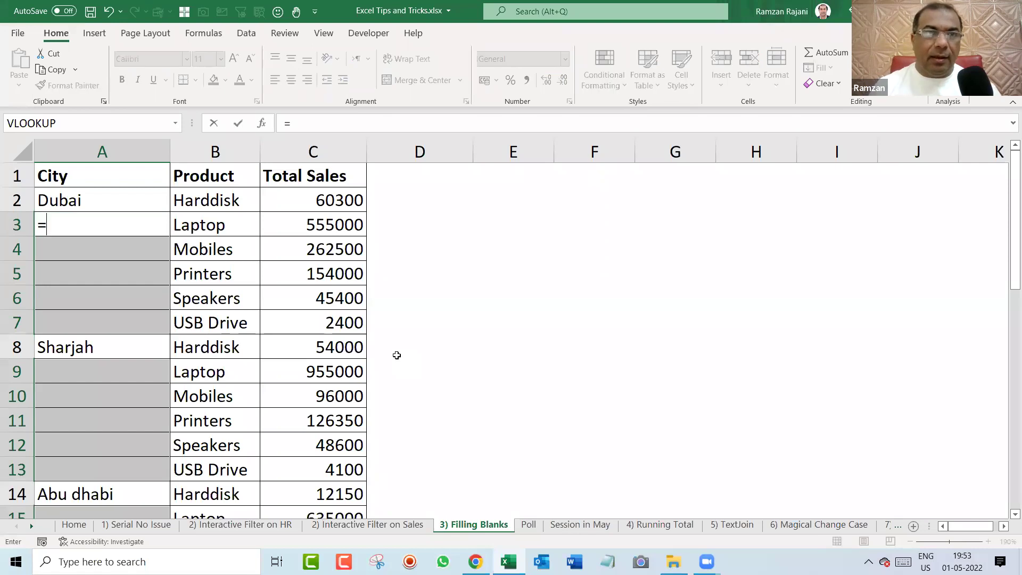
key(Up)
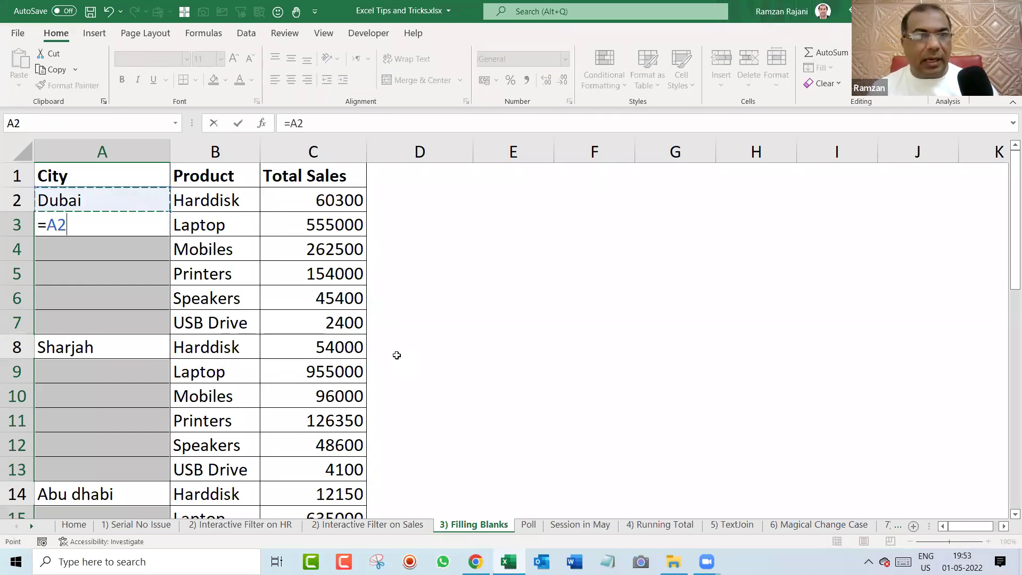
key(ctrl+Return)
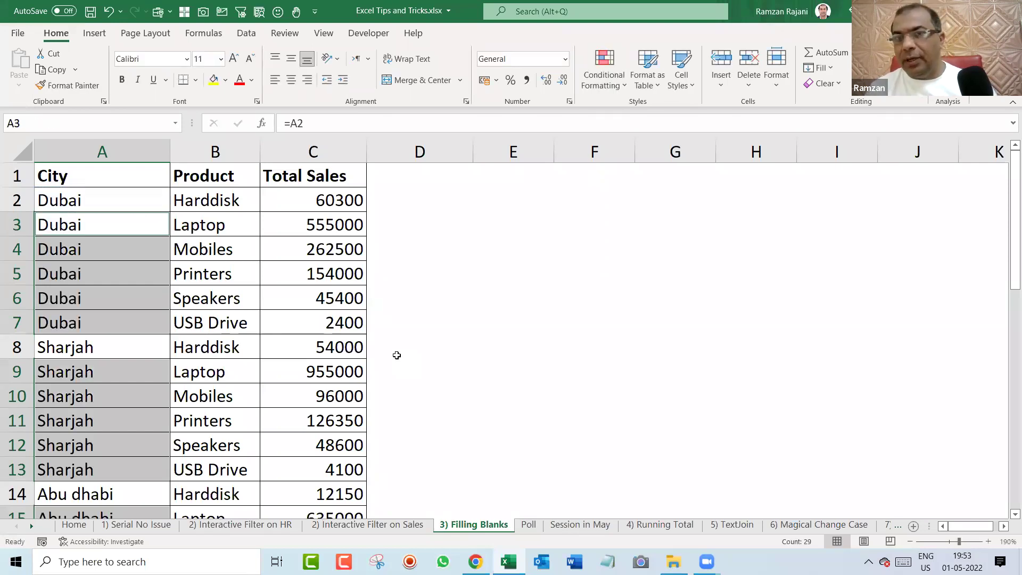
key(Down)
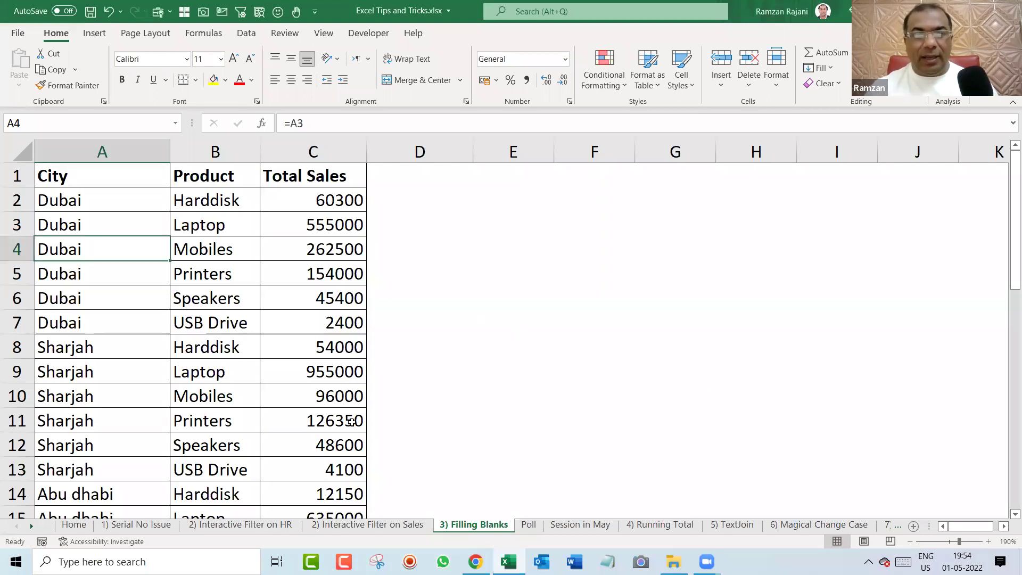
Switch to the '2) Interactive Filter on Sales' sheet.
click(367, 525)
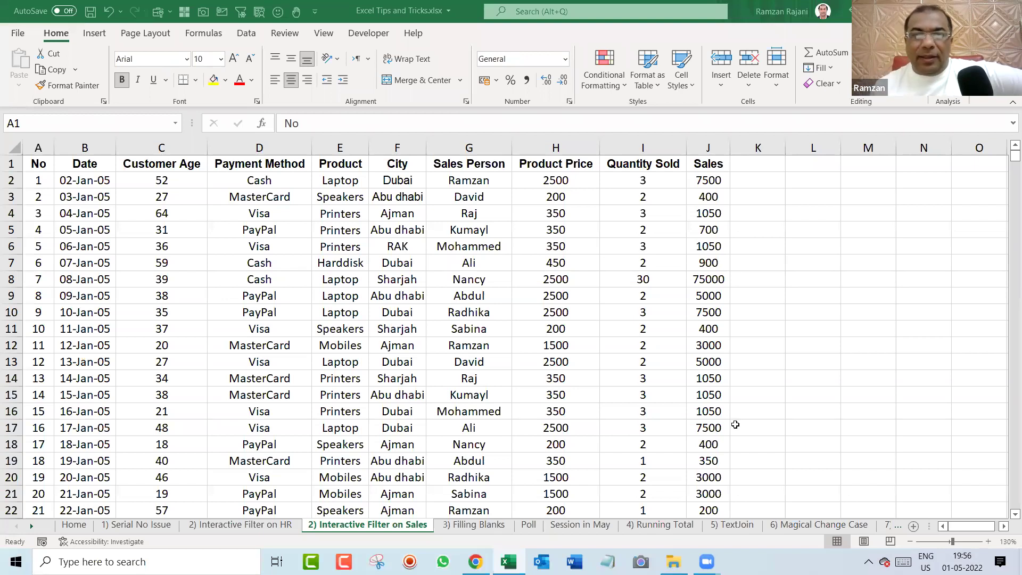
Revisit Filling Blanks cell C2, then display the 'Session in May' sheet.
click(464, 527)
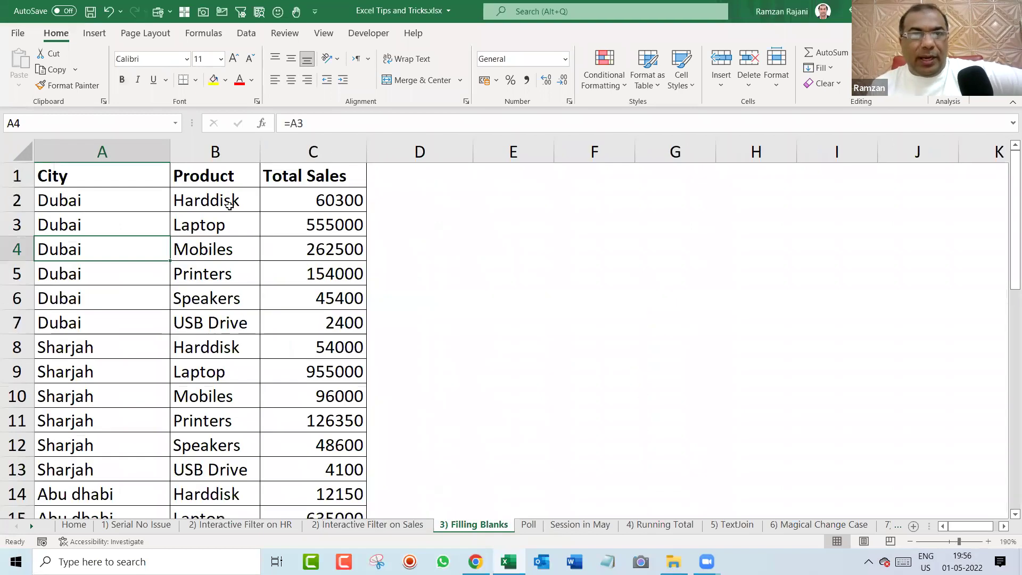
click(312, 192)
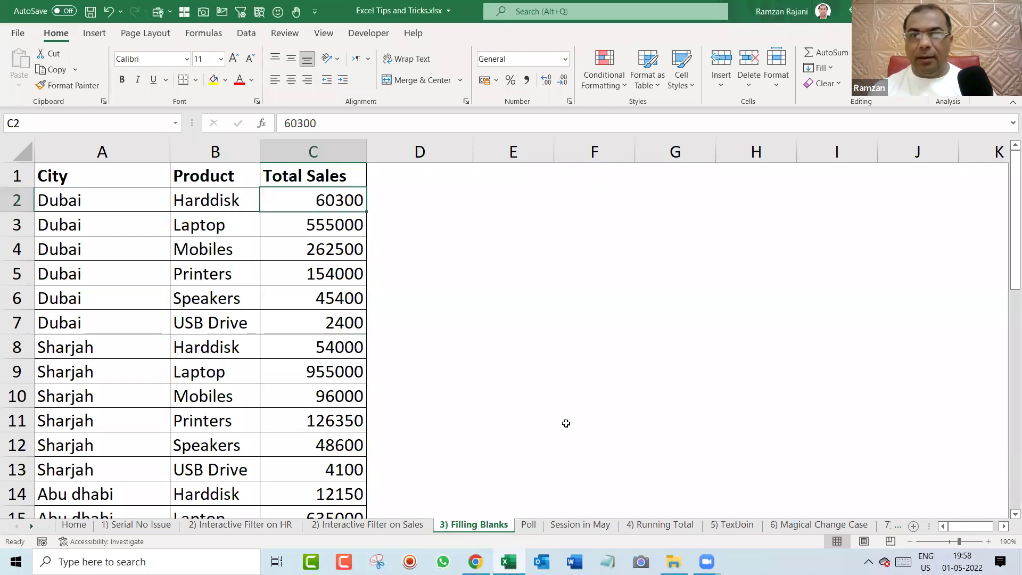
click(579, 528)
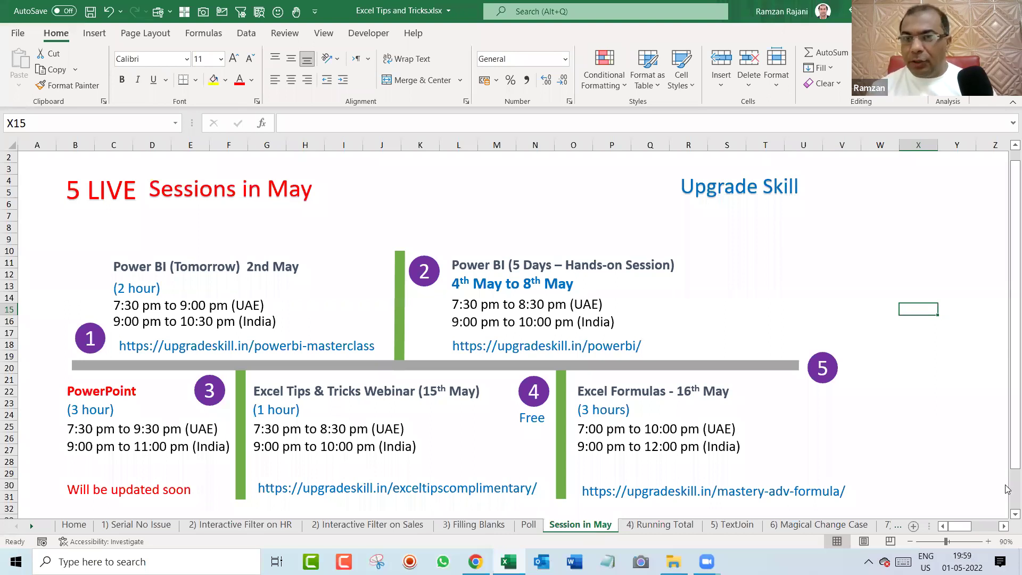
click(1011, 515)
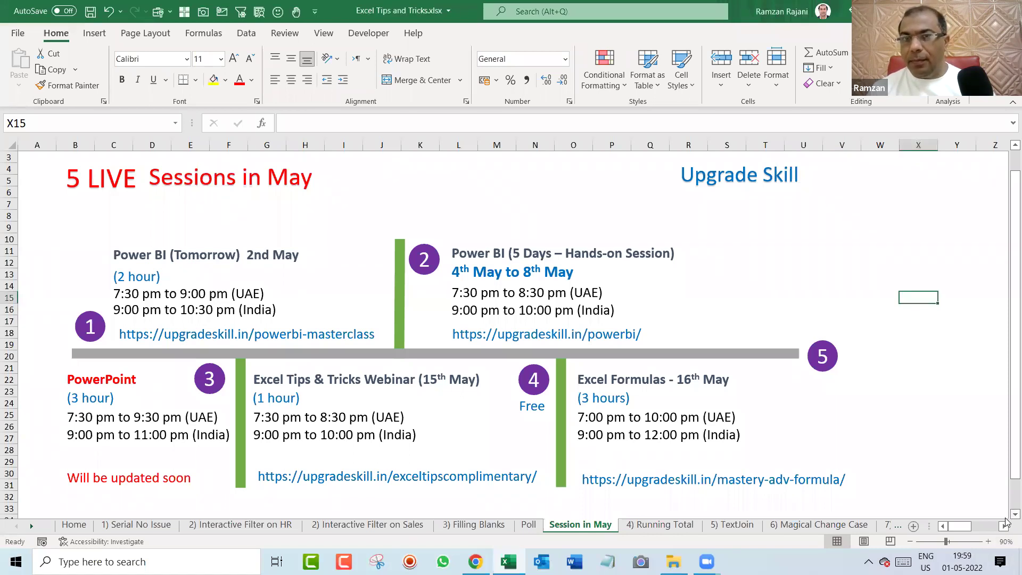
click(86, 208)
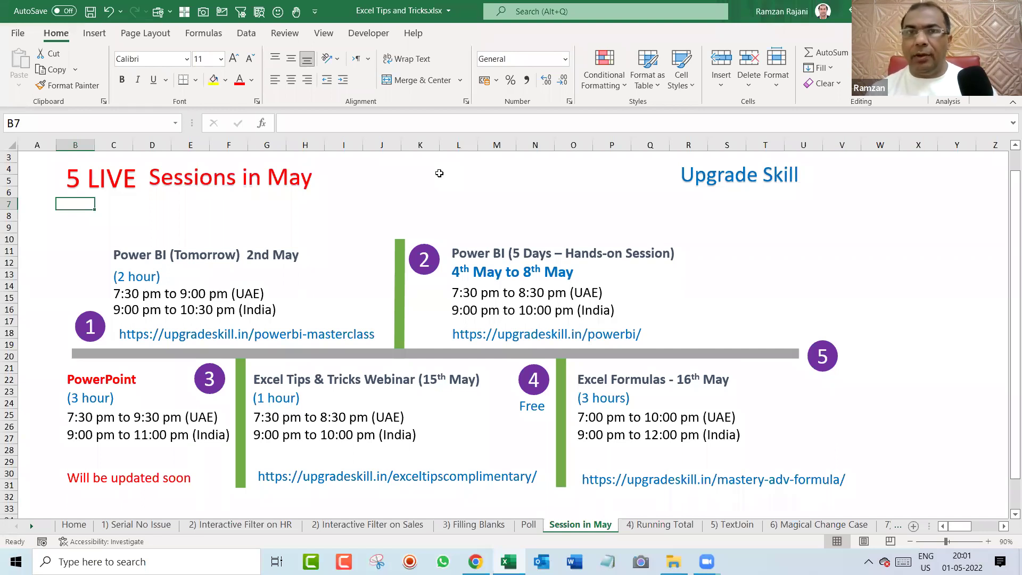
click(491, 192)
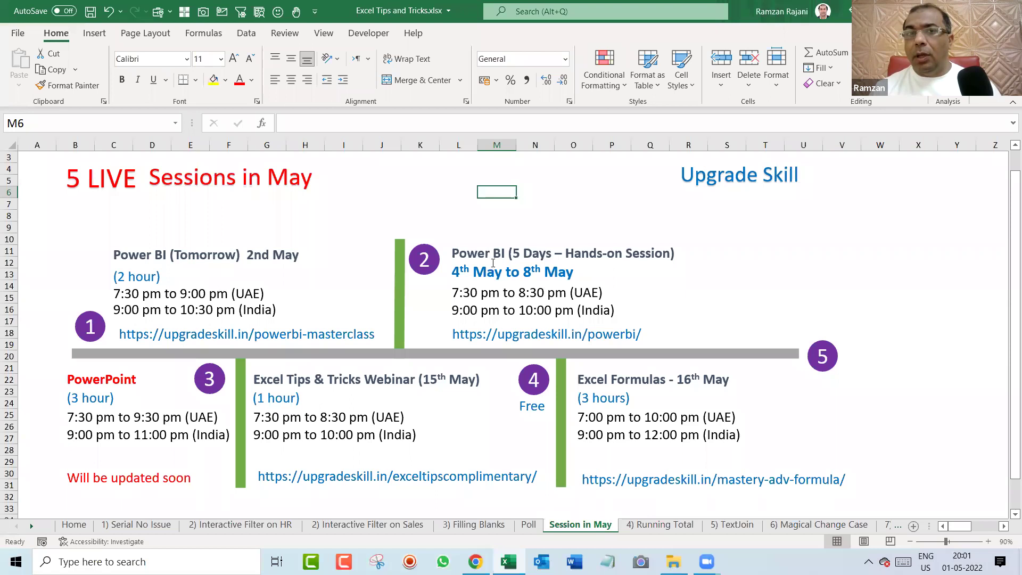
click(432, 256)
click(515, 208)
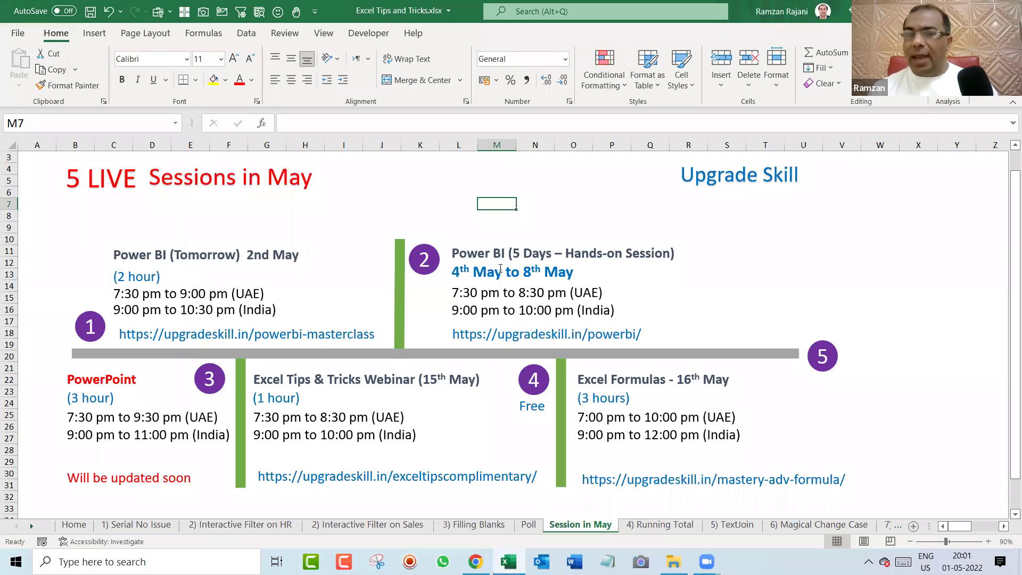
drag(452, 272, 577, 272)
click(510, 178)
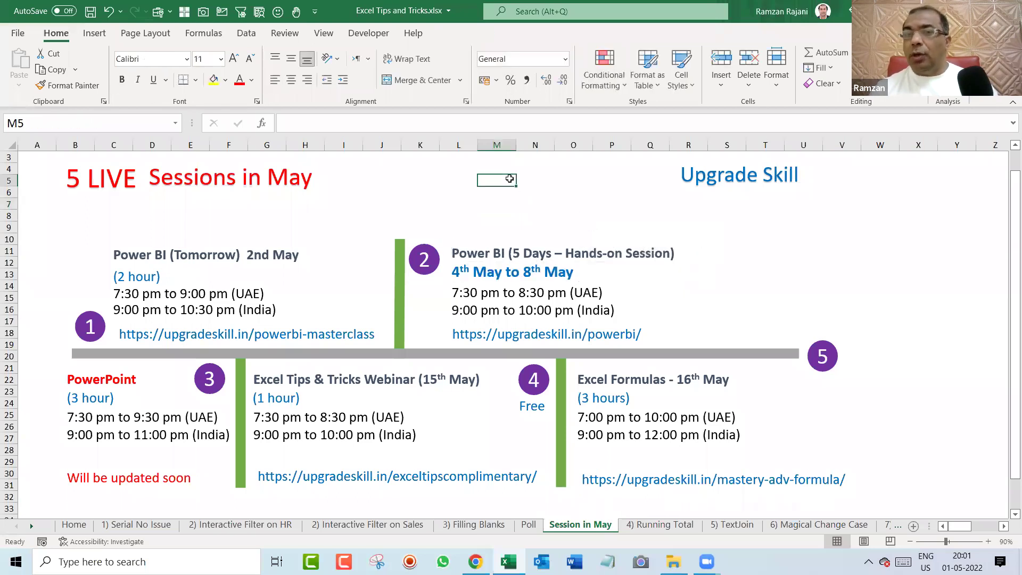
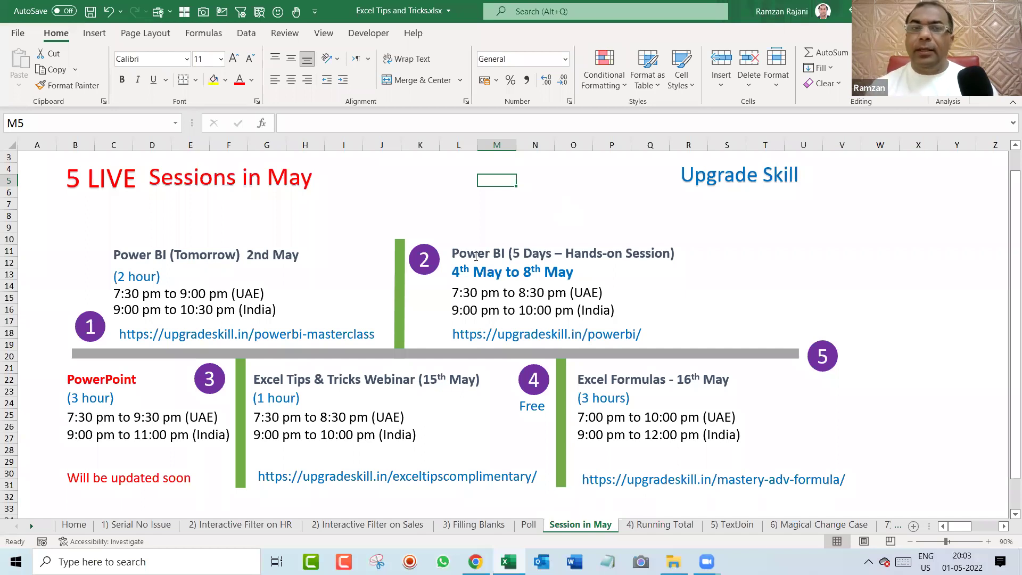
Scroll through the Session in May sheet, then switch to the 4) Running Total sheet.
scroll(404, 258, down, 2)
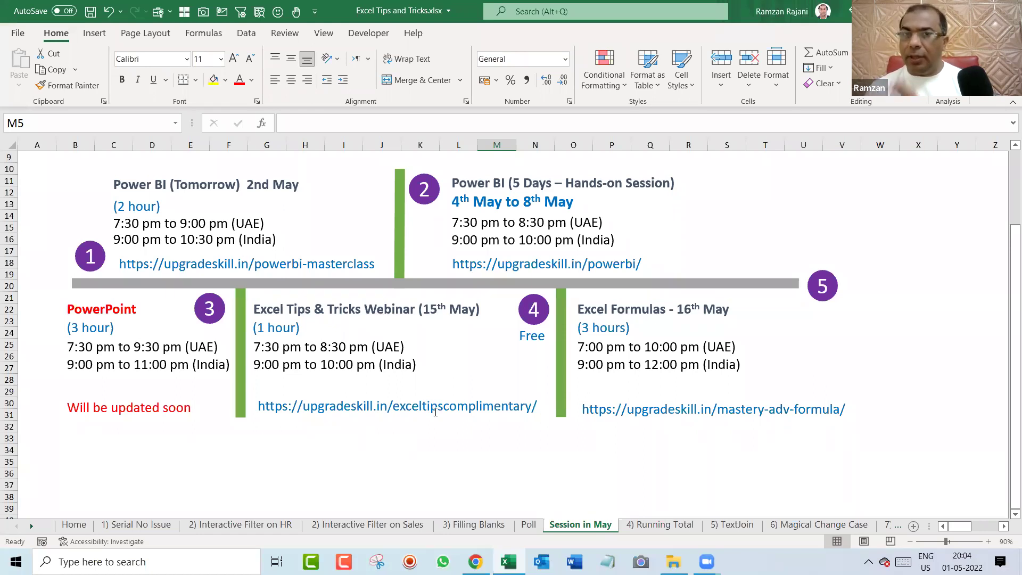
click(1004, 526)
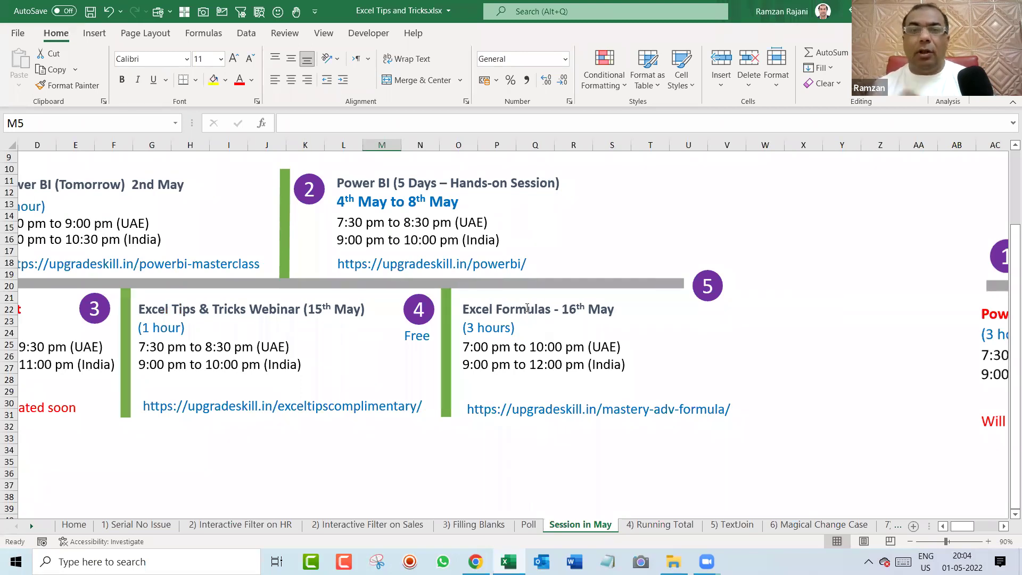
key(ctrl+Home)
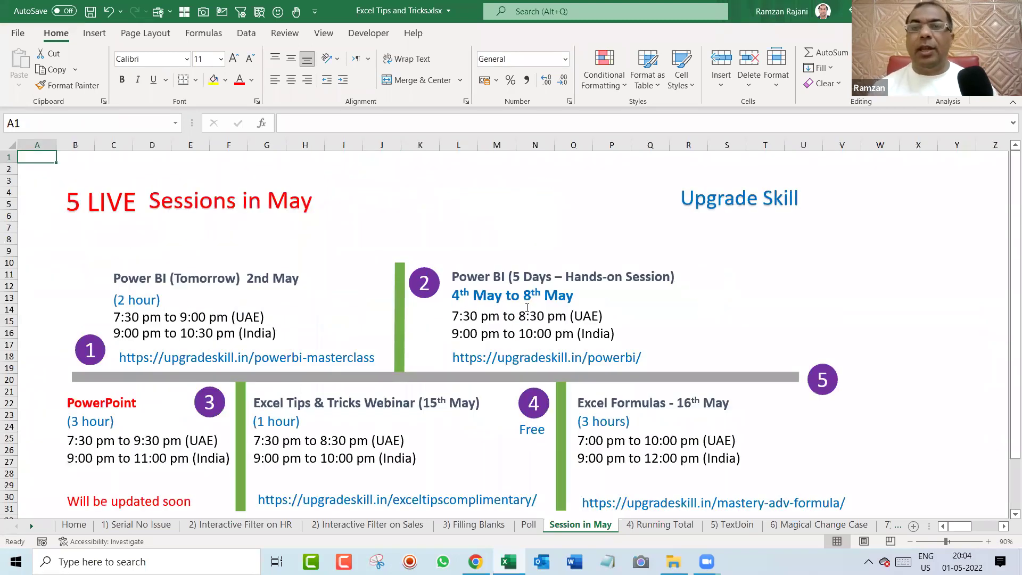
scroll(587, 263, down, 1)
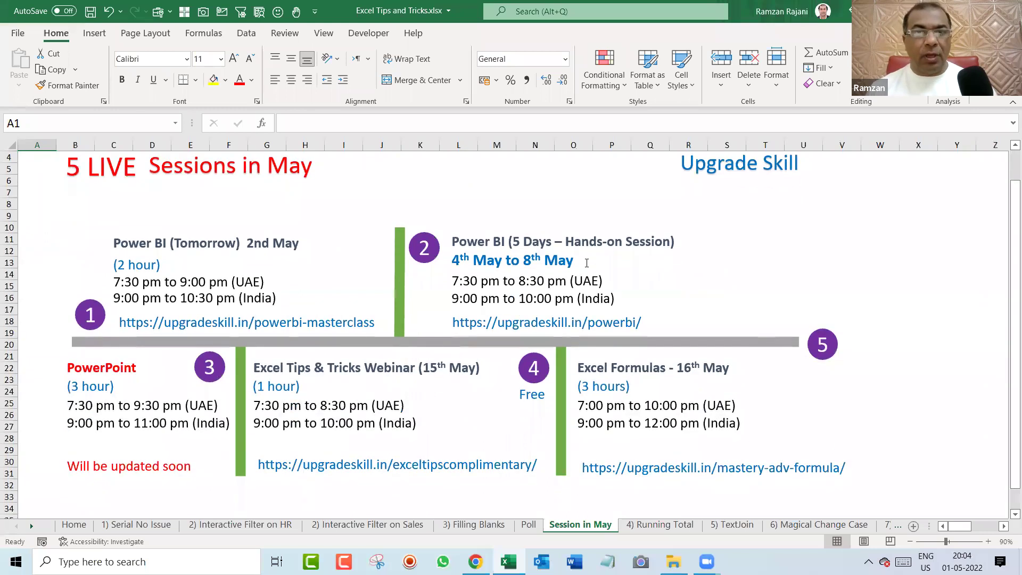
click(647, 528)
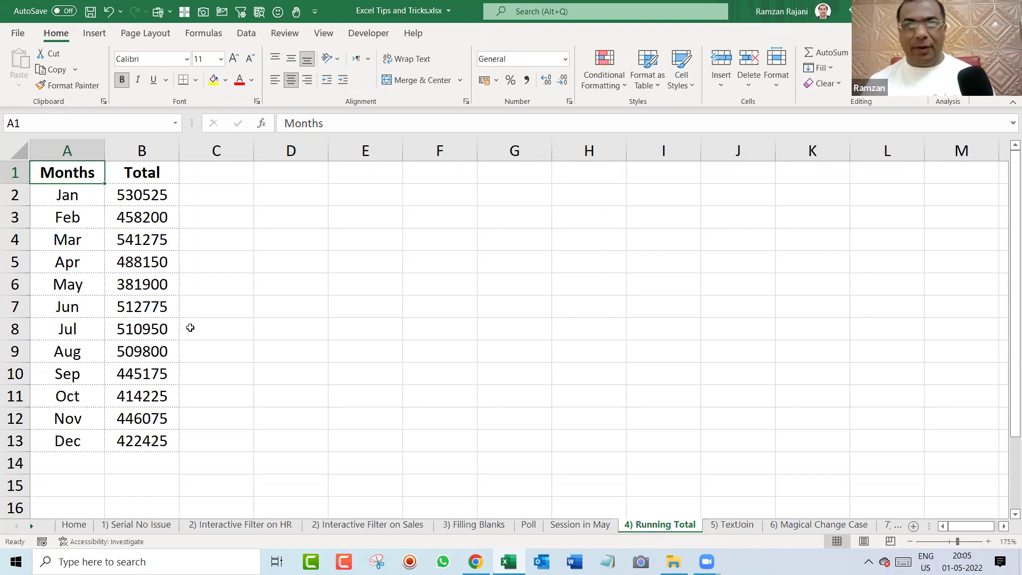
Insert a PivotTable from the Months/Total data A1:B13 at cell D1 of the existing worksheet.
click(128, 248)
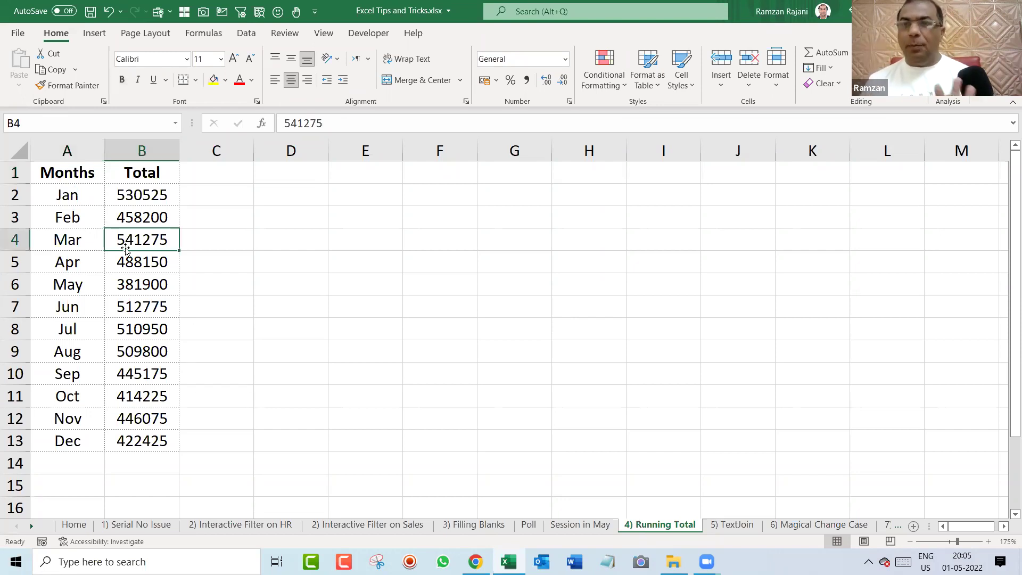
click(104, 34)
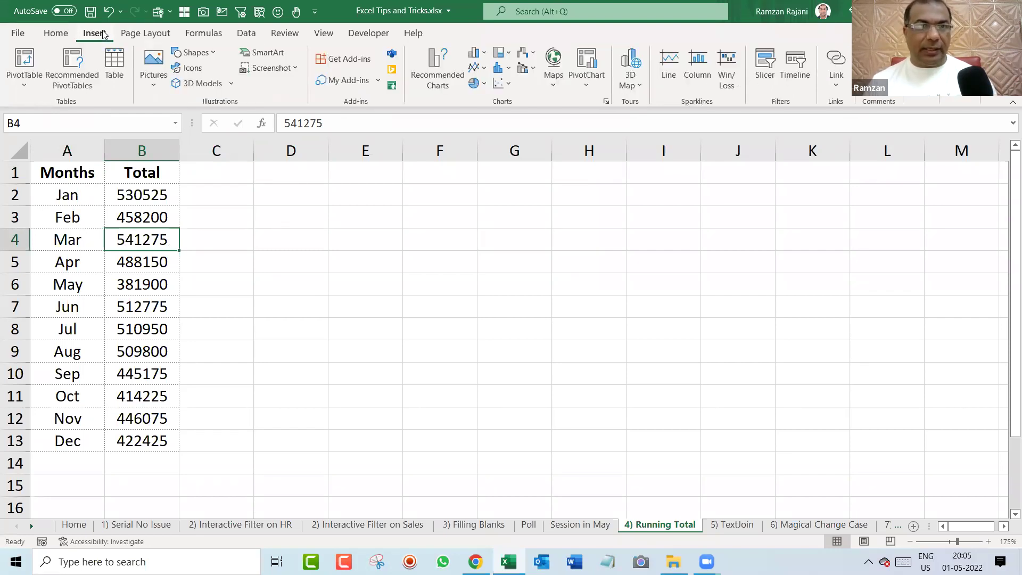
click(25, 60)
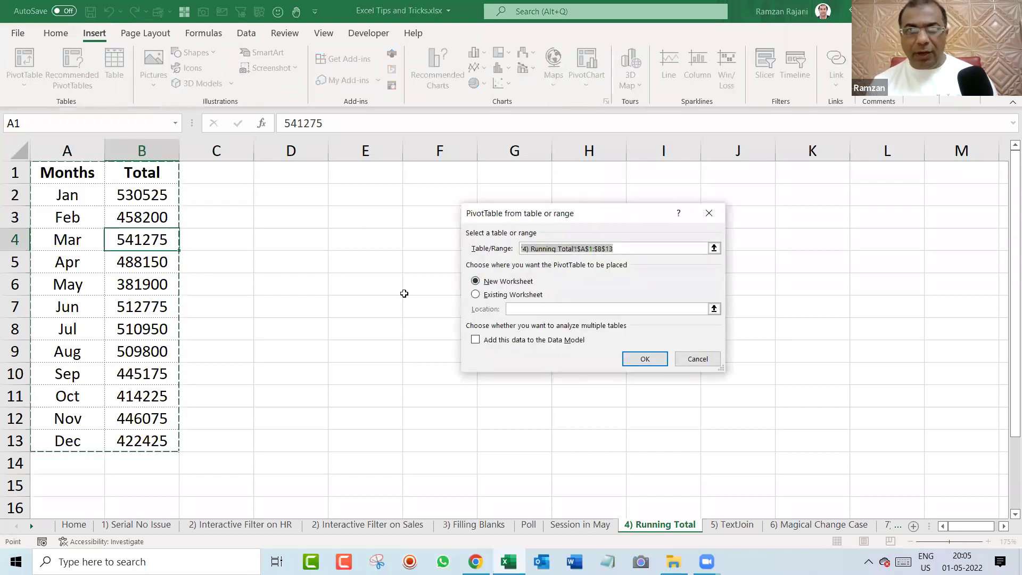
click(529, 298)
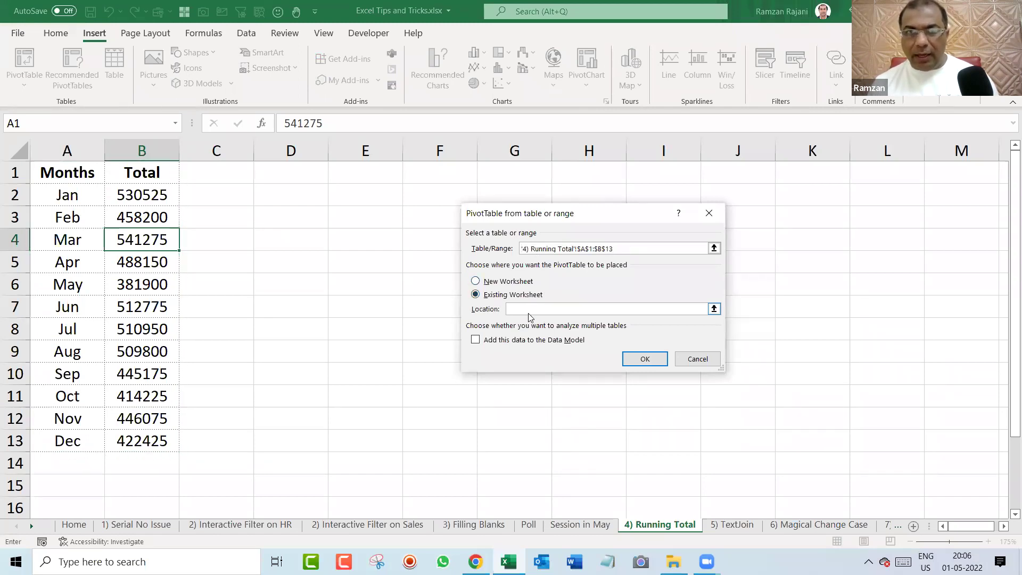
click(304, 172)
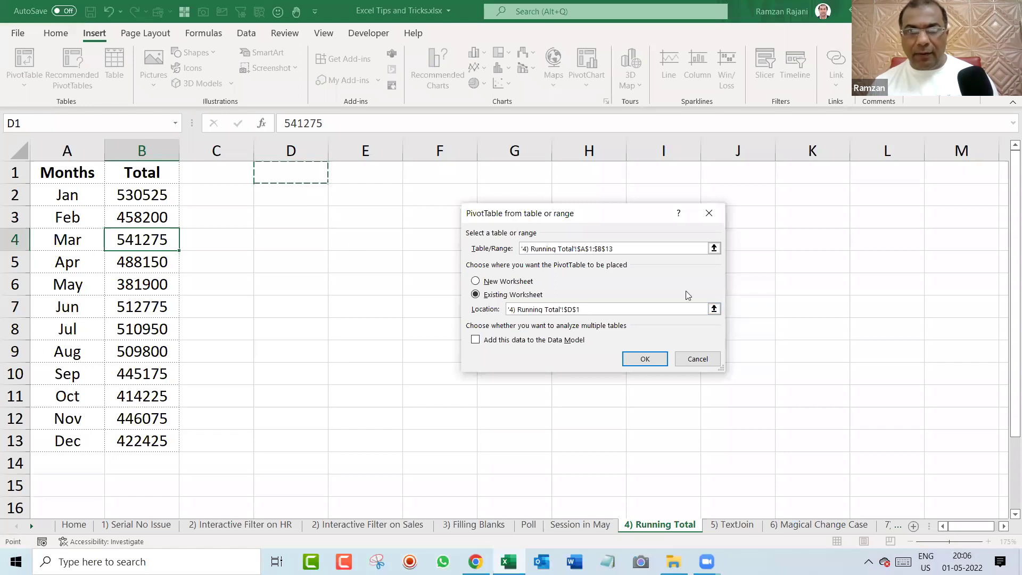
click(660, 363)
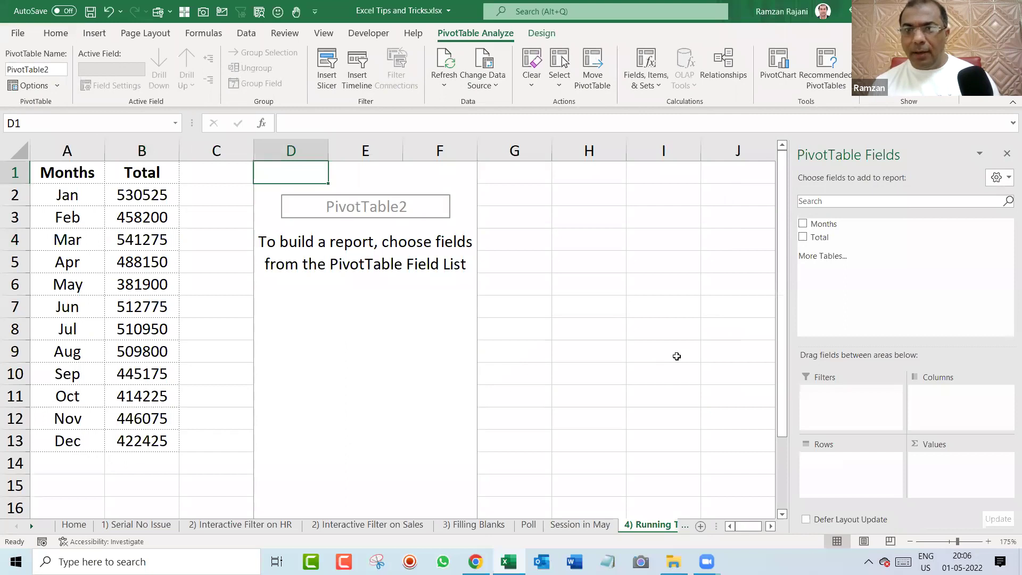
Put Months in Rows and Total in Values twice, creating Sum of Total and Sum of Total2.
drag(852, 228, 881, 467)
drag(852, 240, 953, 478)
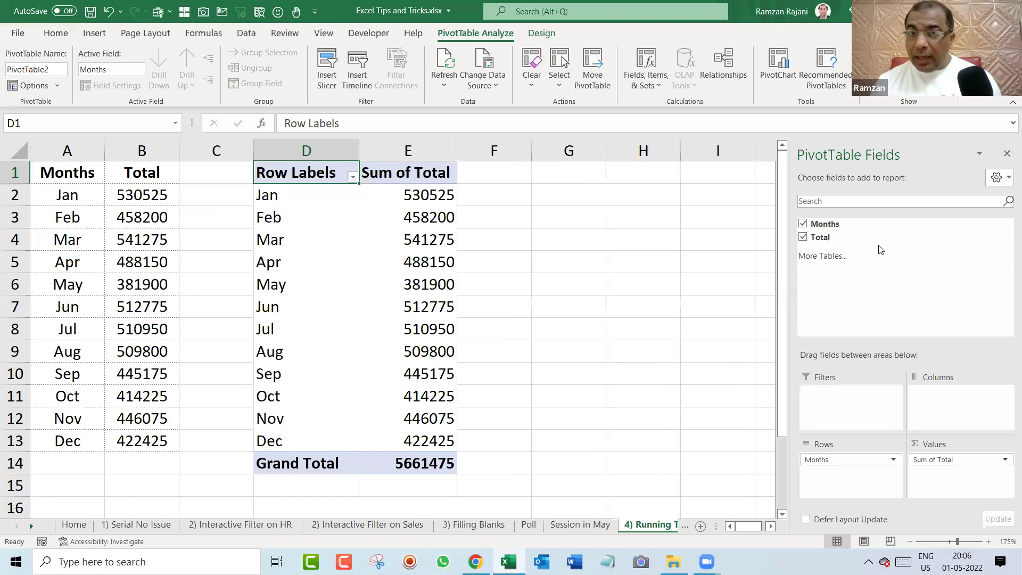
drag(874, 244, 965, 487)
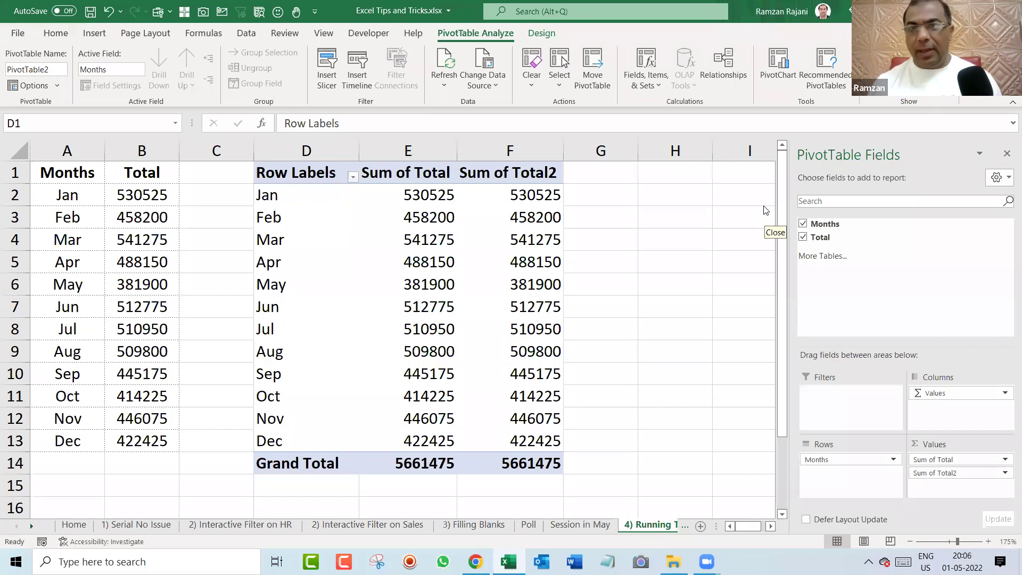
click(533, 220)
Show Sum of Total2 values as Running Total In, with Months as the base field.
right_click(535, 222)
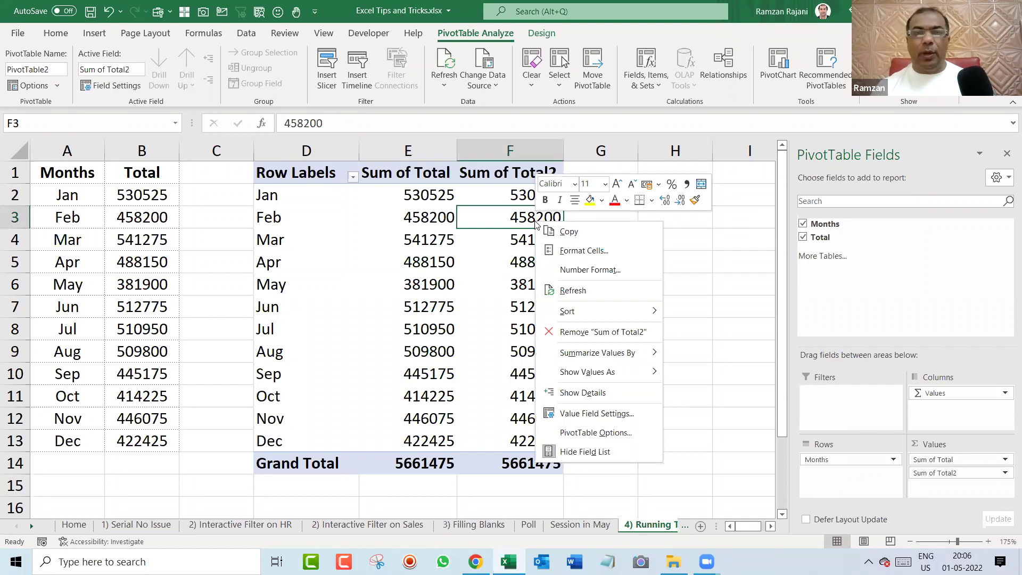
mouse_move(635, 358)
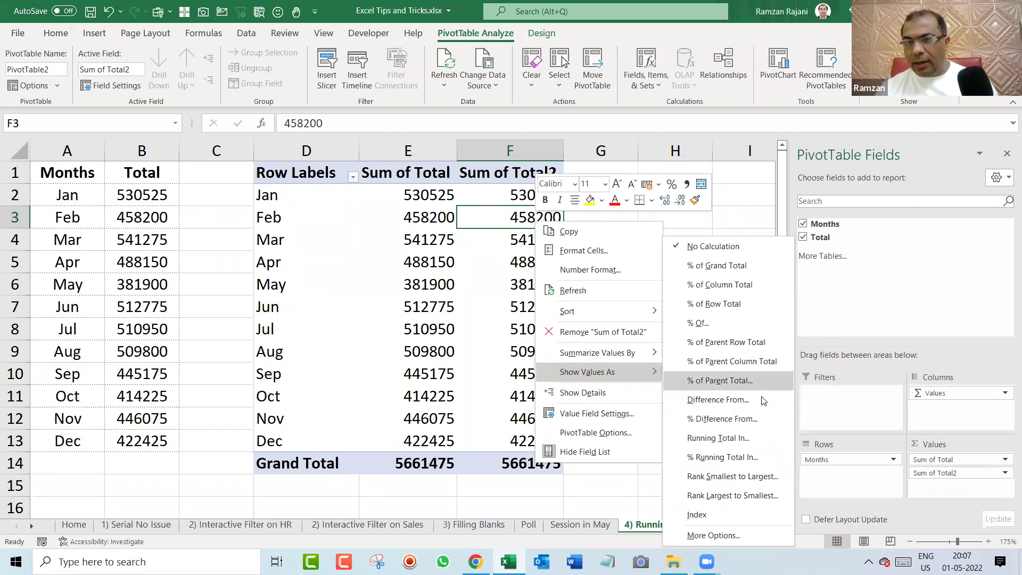
click(757, 445)
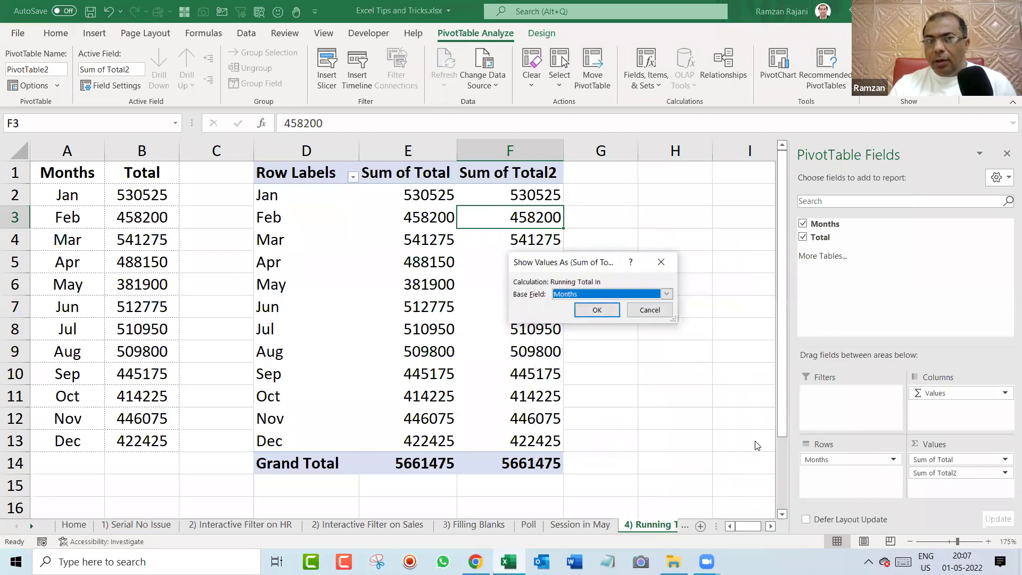
click(598, 311)
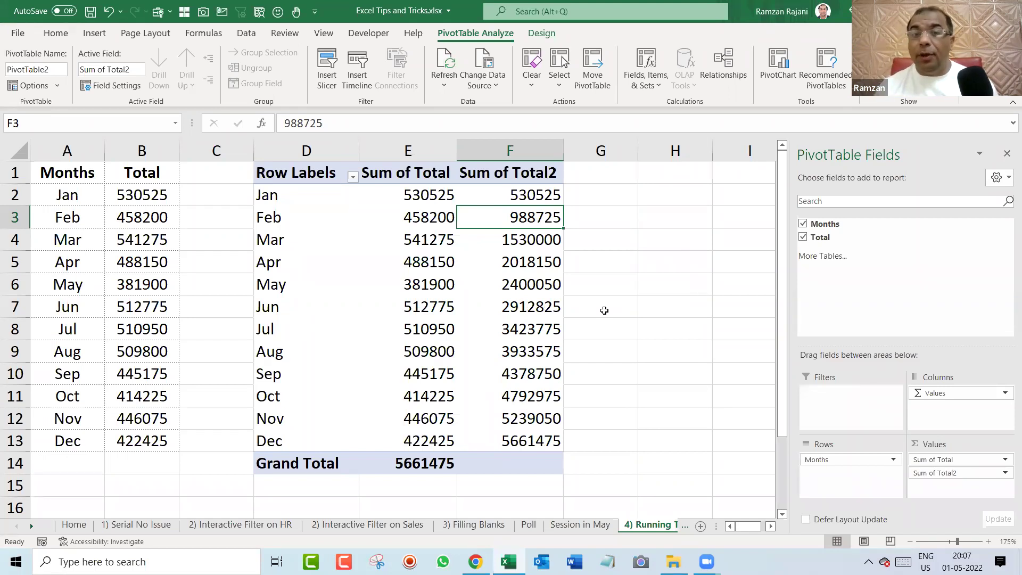
Verify the Jan–Apr running totals against status-bar sums of the selected monthly totals.
click(423, 193)
click(544, 193)
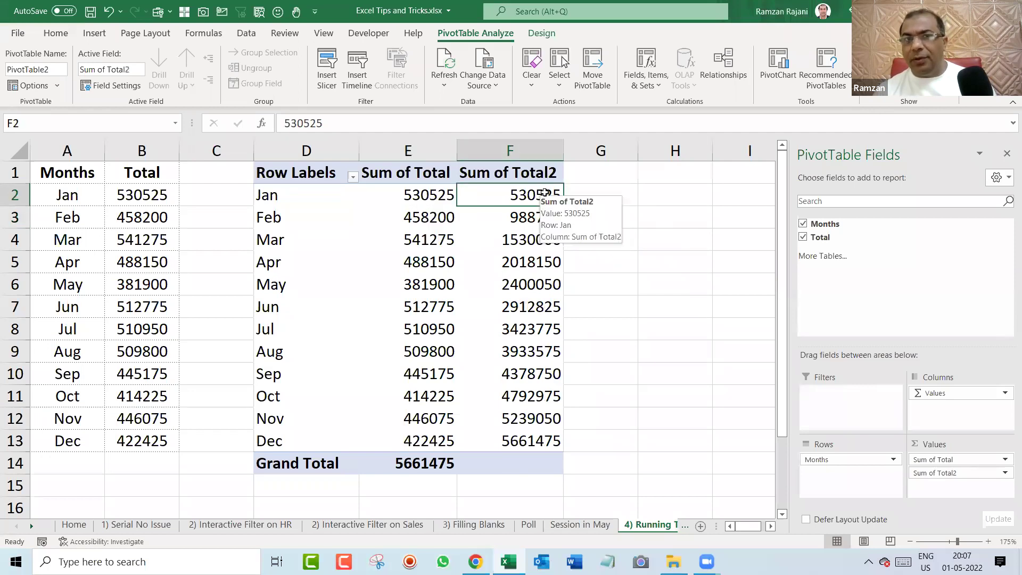
drag(433, 196, 433, 214)
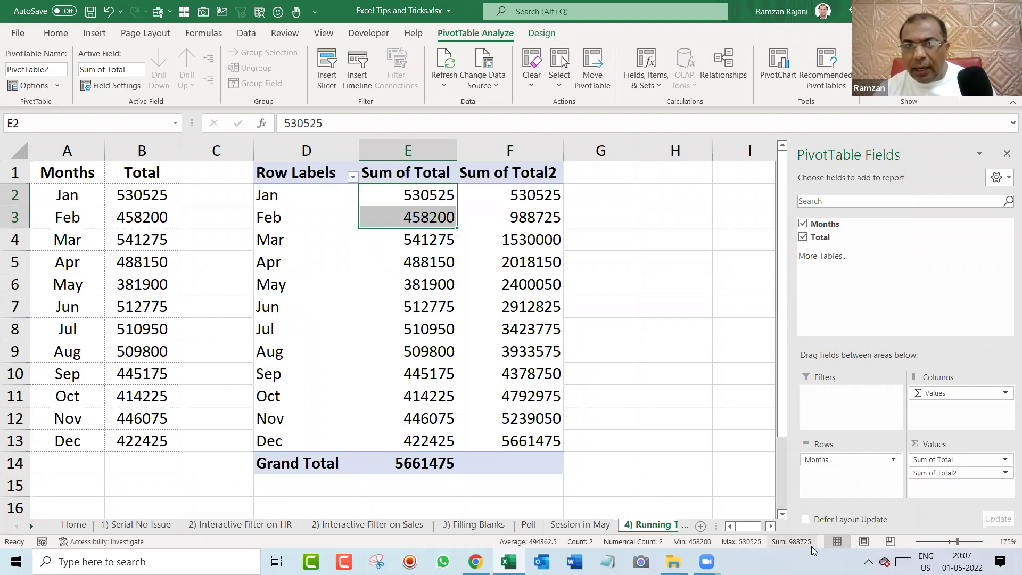
click(535, 217)
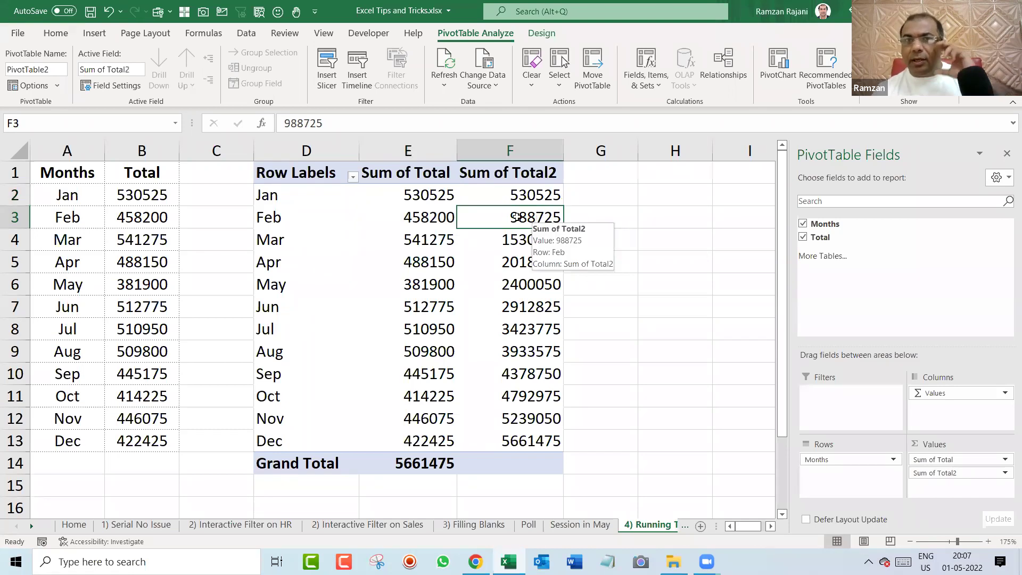
drag(436, 198, 434, 214)
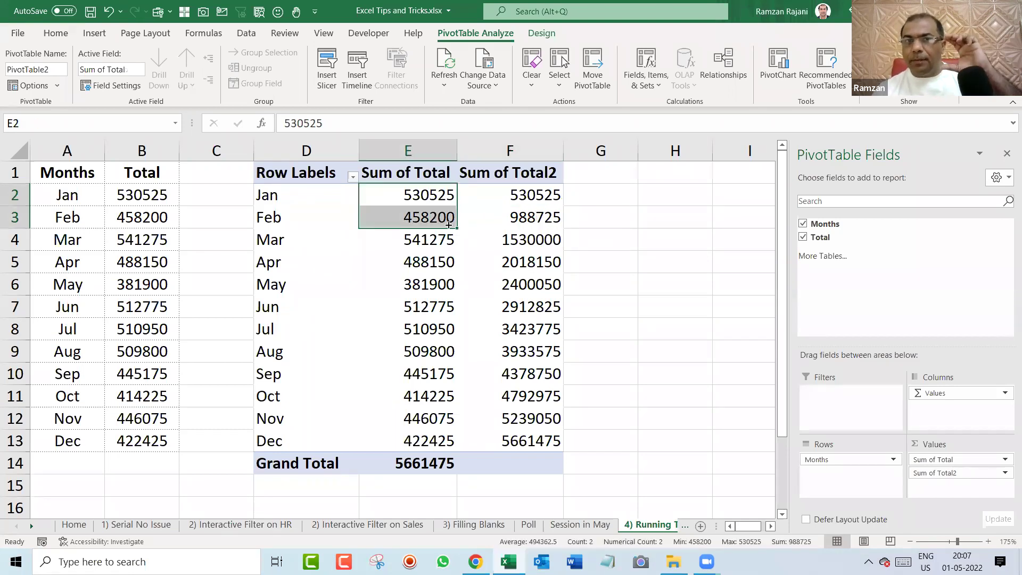
click(512, 240)
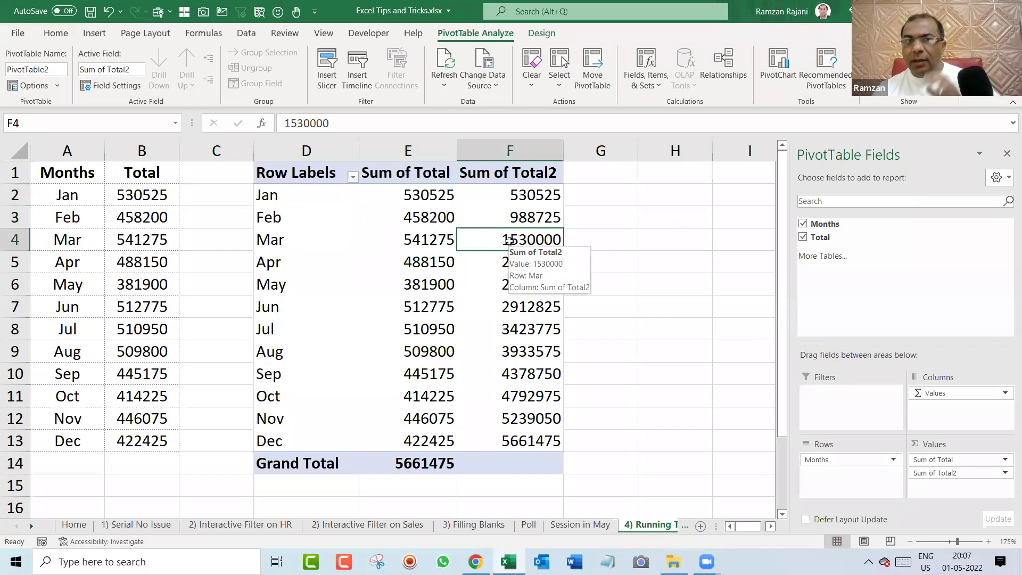
drag(432, 197, 431, 241)
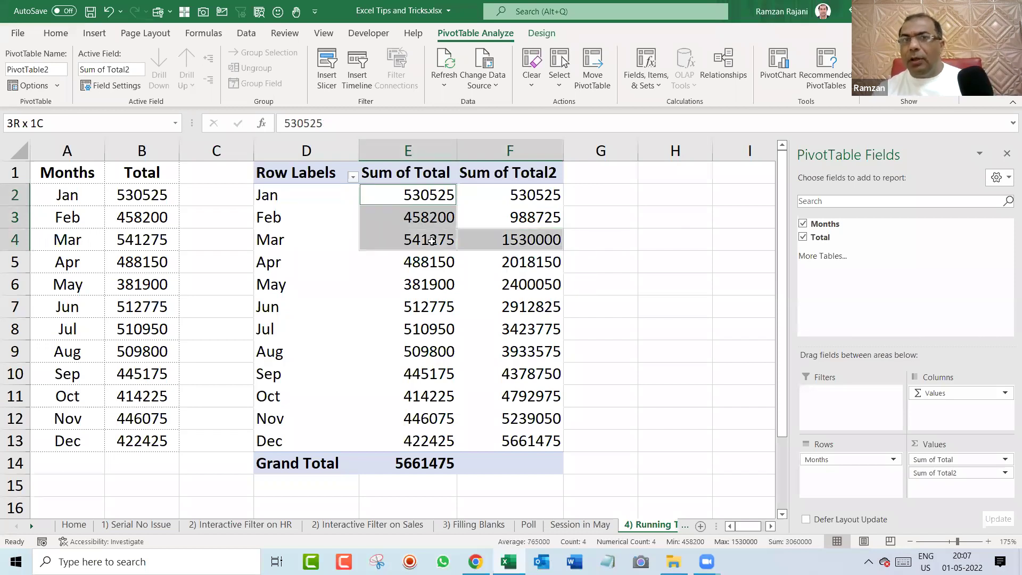
click(514, 263)
drag(444, 193, 444, 269)
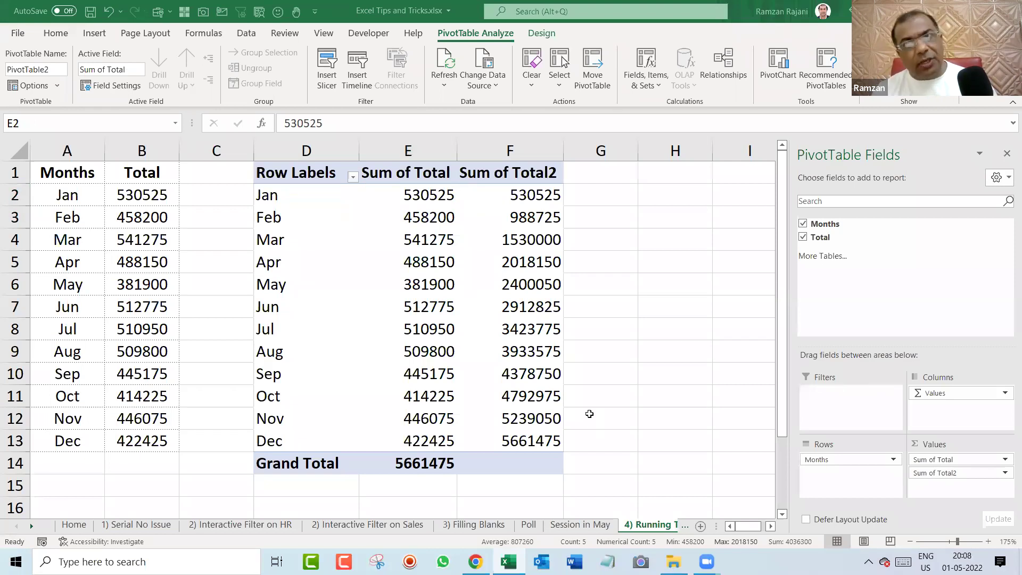
Inspect the running total's context menu without changes, then go to the 5) TextJoin sheet.
click(525, 238)
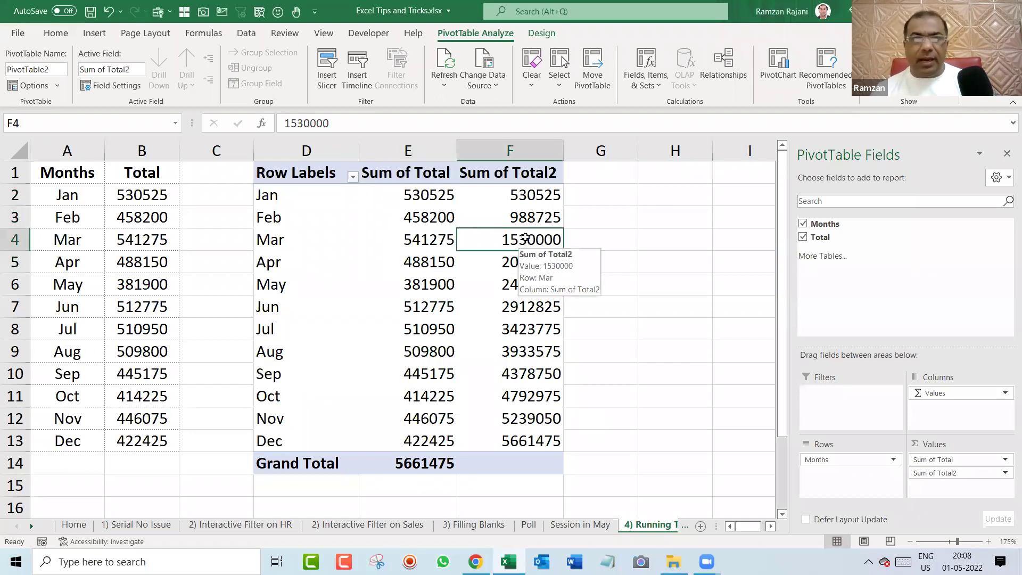
right_click(529, 232)
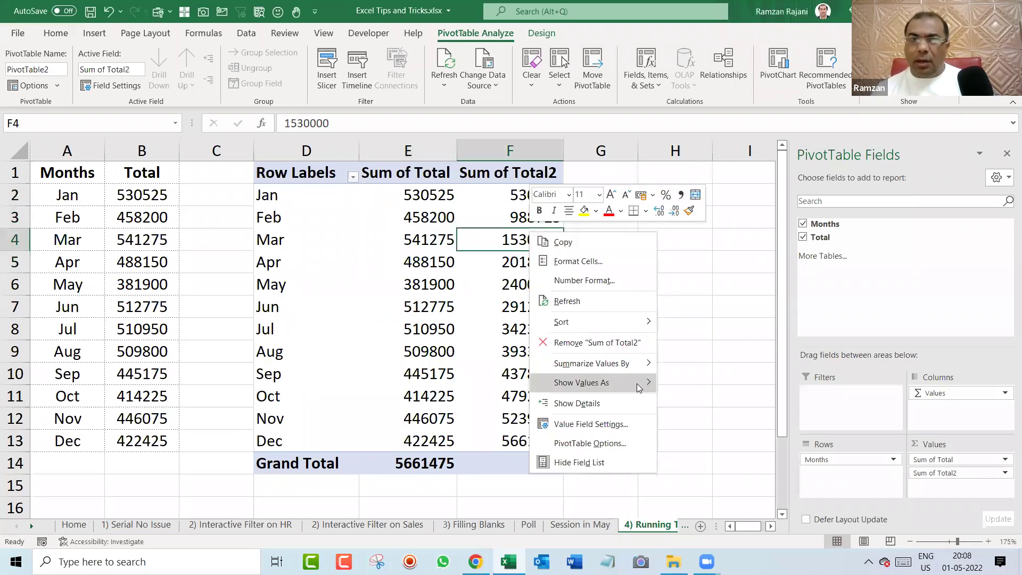
mouse_move(639, 385)
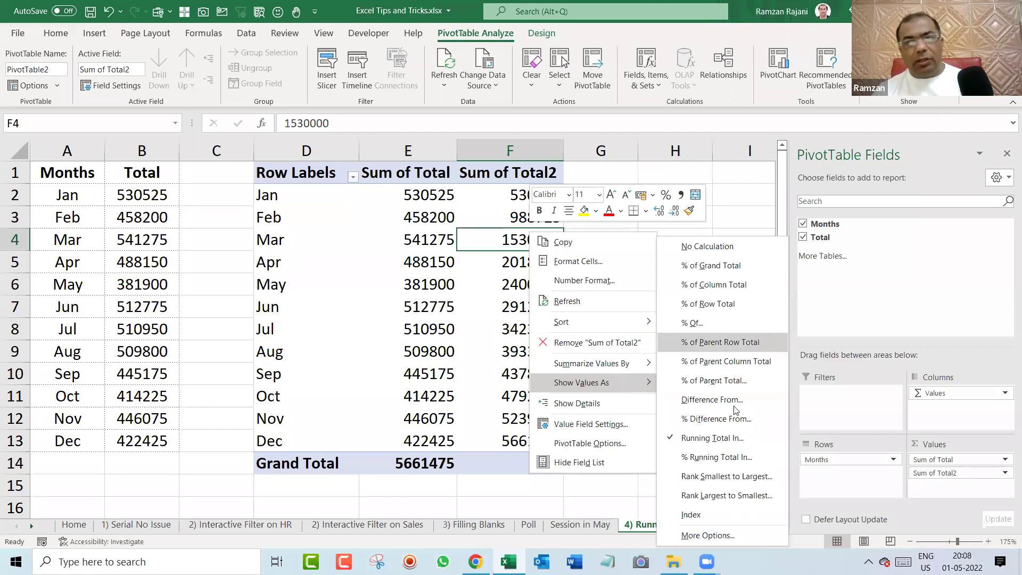
key(Escape)
key(Escape)
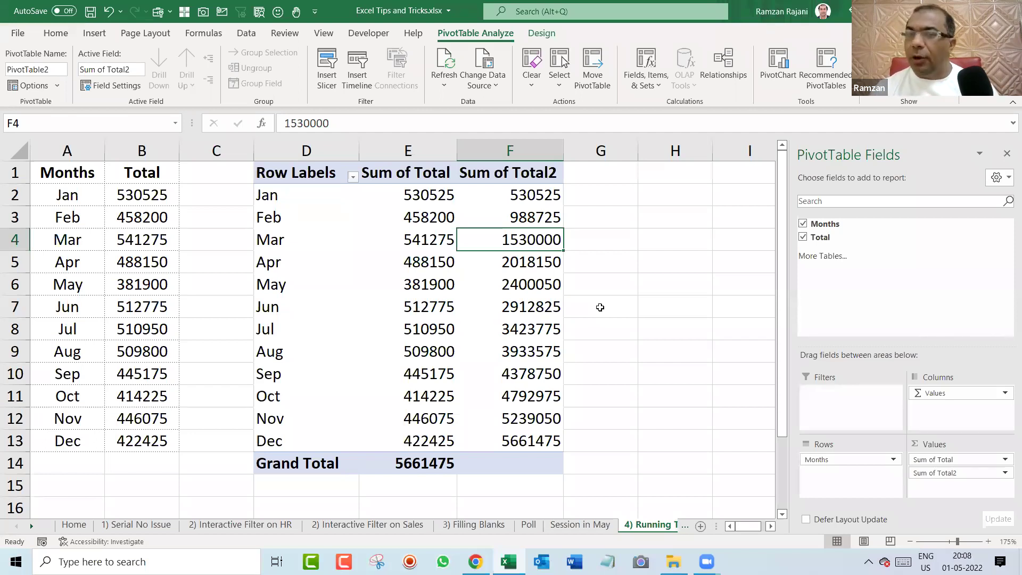
key(ctrl+Page_Down)
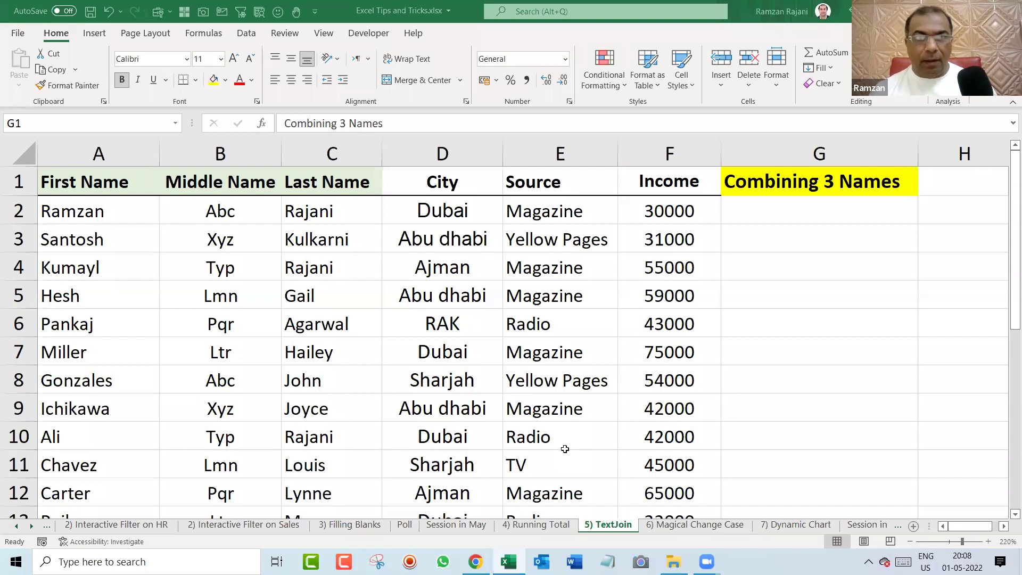
click(777, 224)
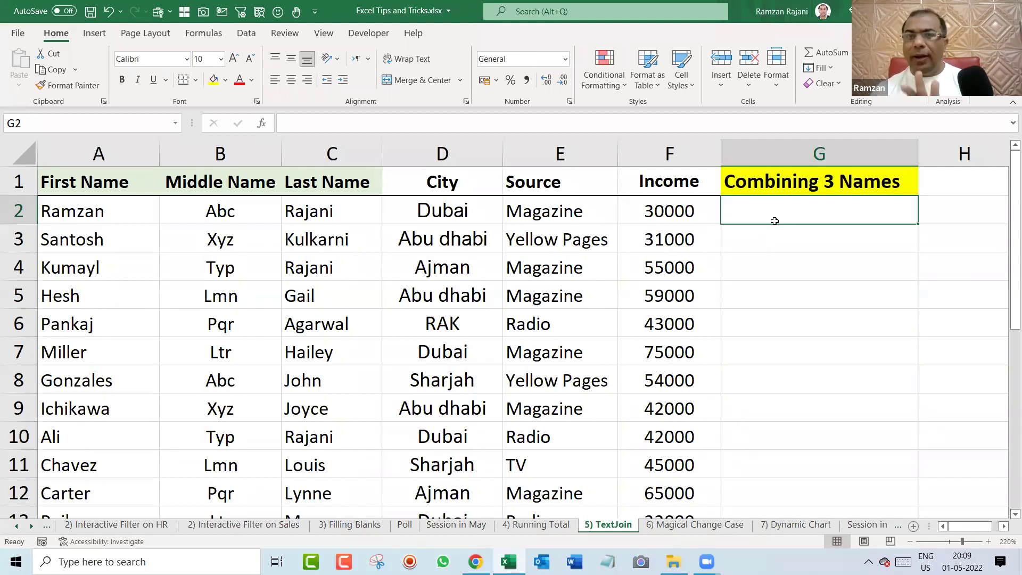
drag(115, 213, 325, 213)
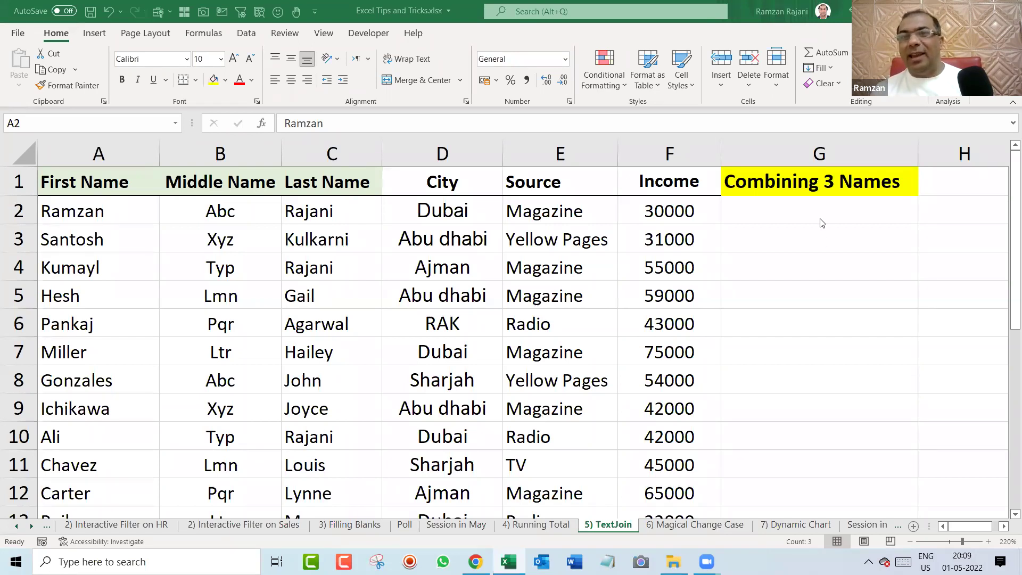
click(838, 216)
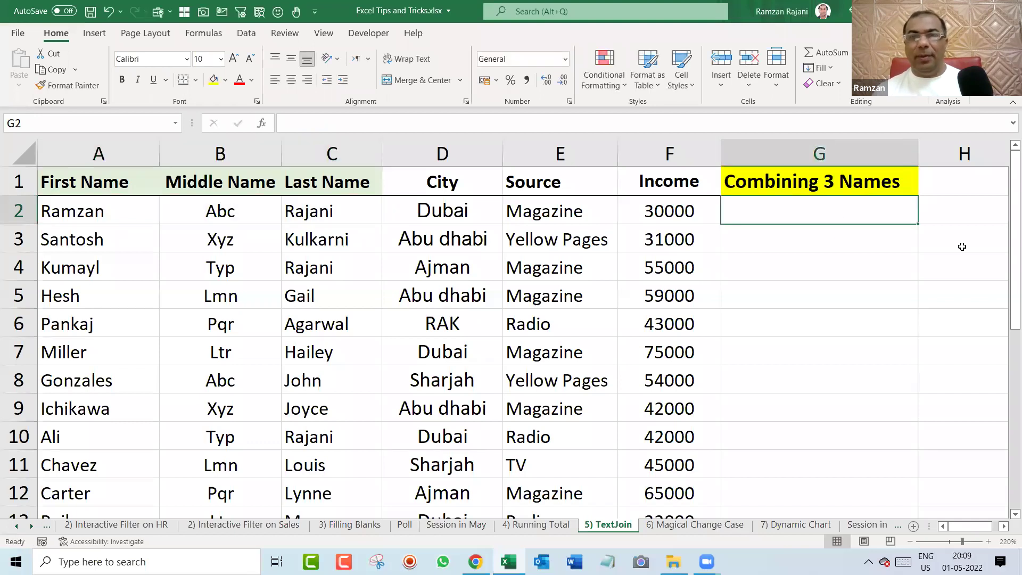
text(=con)
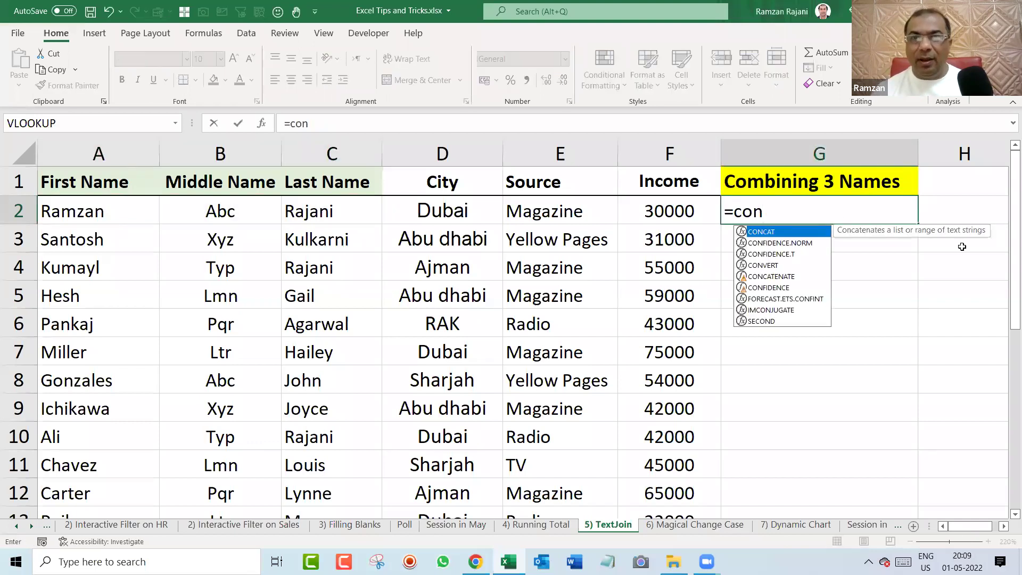
key(Down)
key(Down)
key(Down)
key(Down)
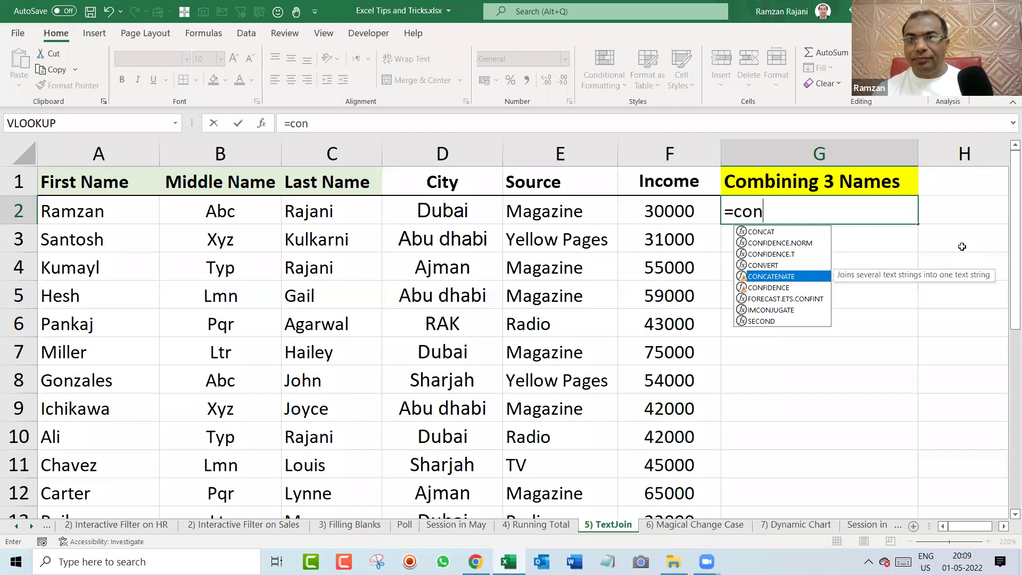
key(Tab)
key(Left)
key(Left)
key(ctrl+Left)
text(," ")
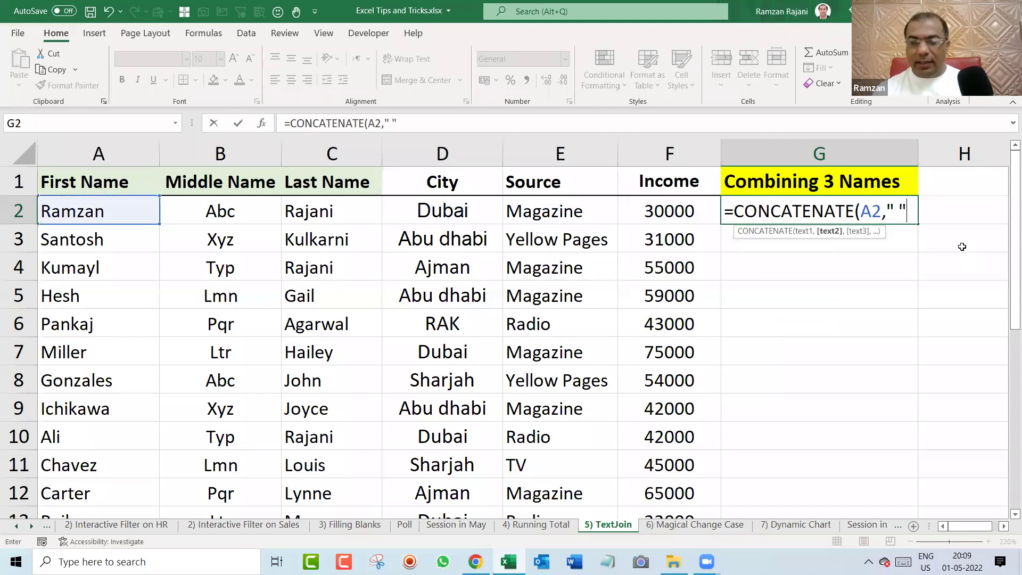
text(,)
key(Left)
key(Left)
key(Left)
key(Left)
key(Left)
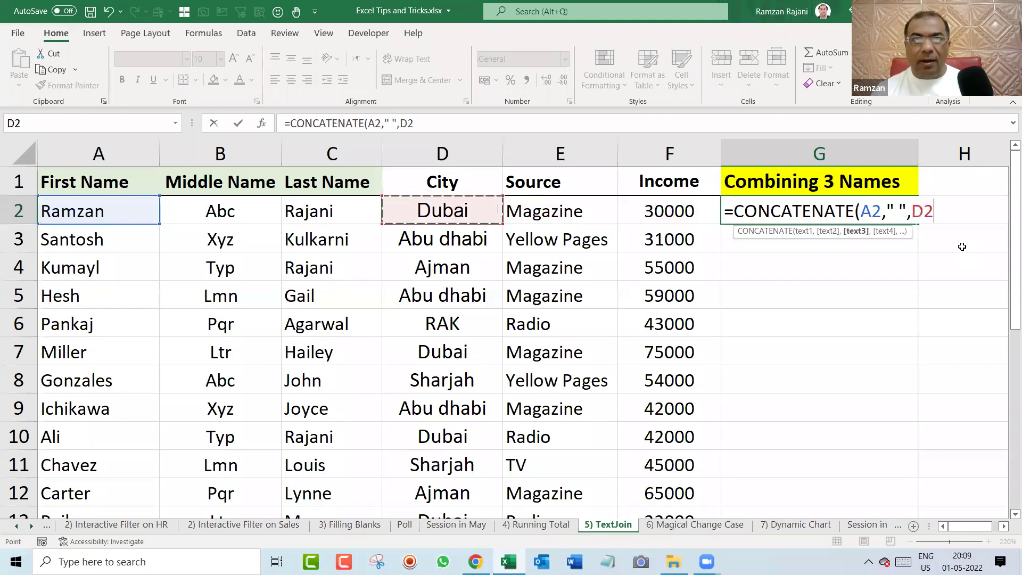
text(," ")
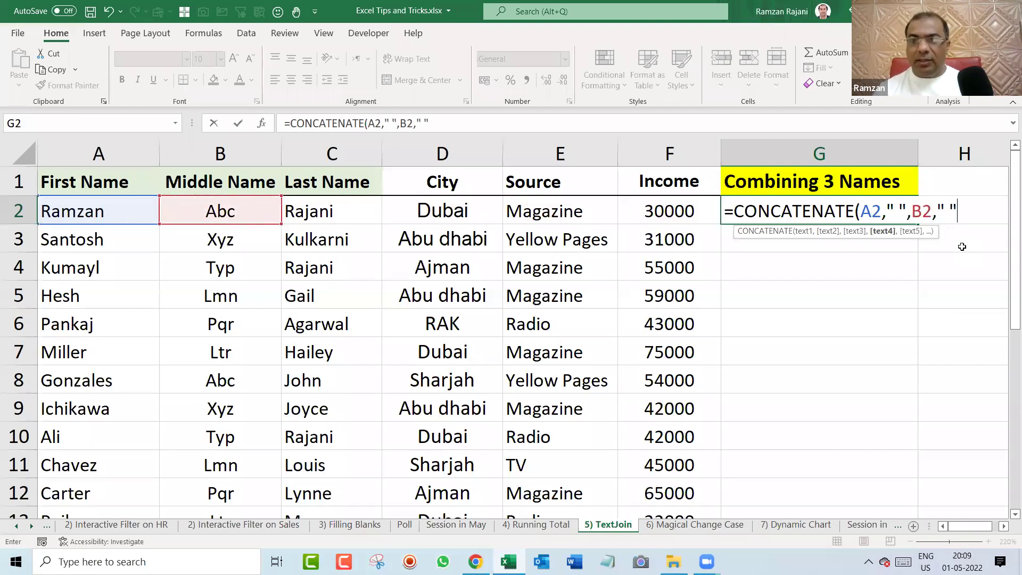
text(,)
key(Left)
key(Left)
key(Left)
key(Left)
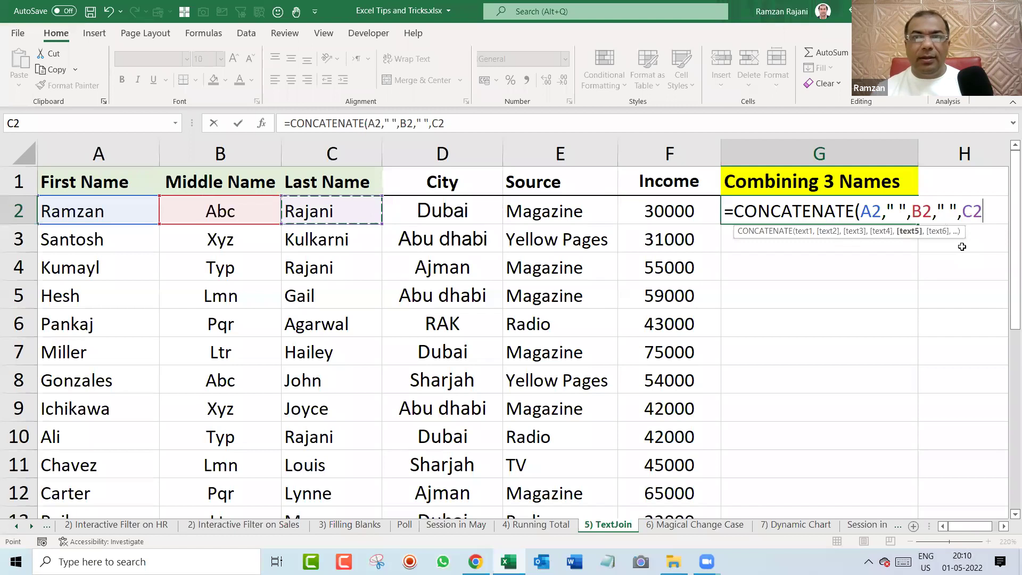
key(Return)
key(Up)
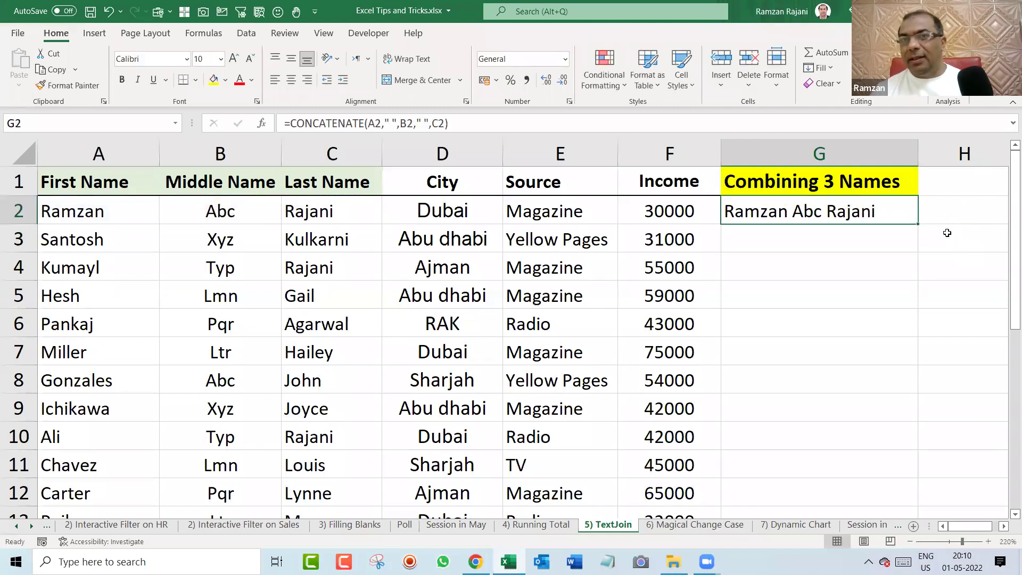
double_click(906, 215)
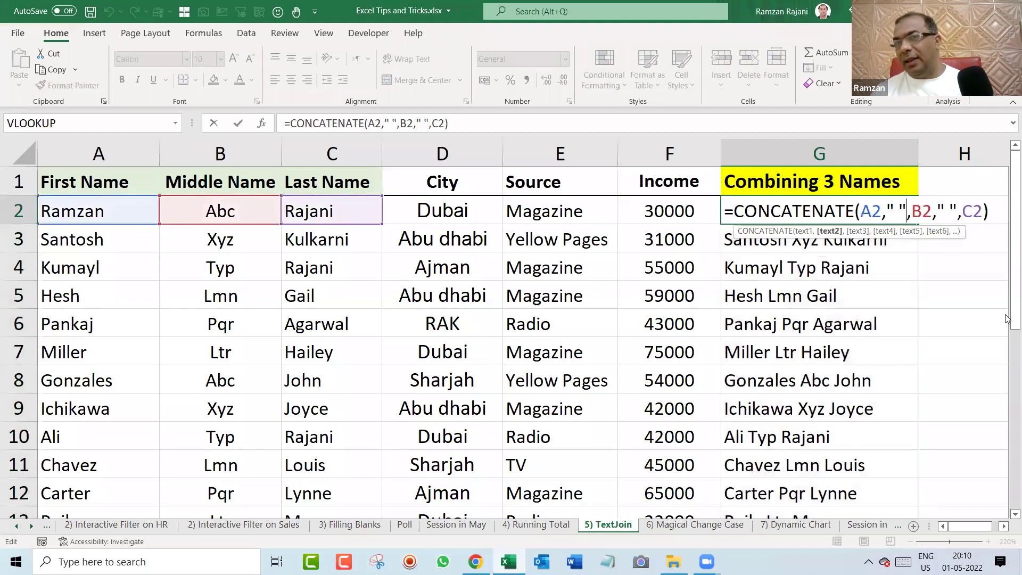
key(Escape)
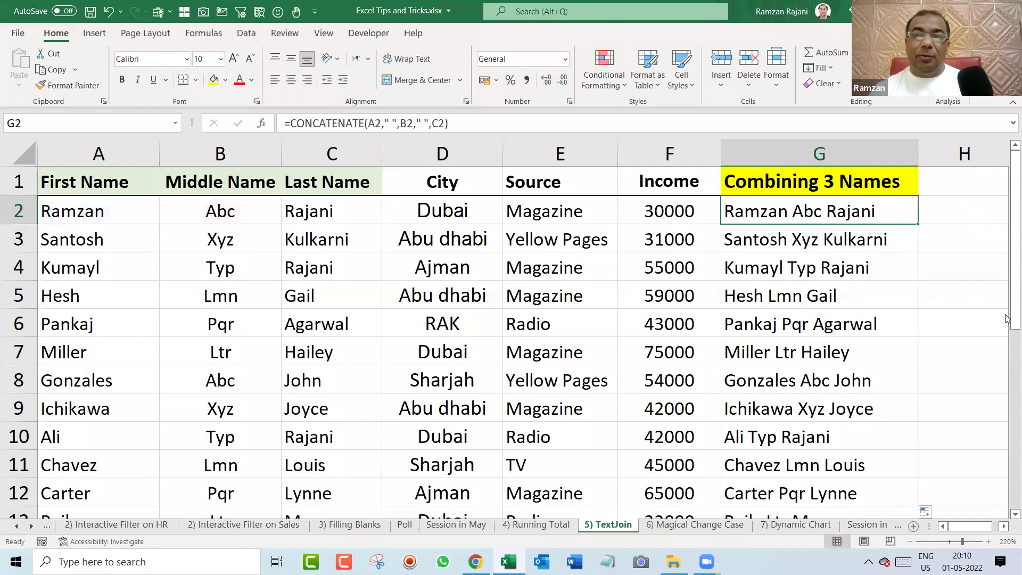
key(ctrl+shift+Down)
key(Delete)
scroll(1006, 319, up, 4)
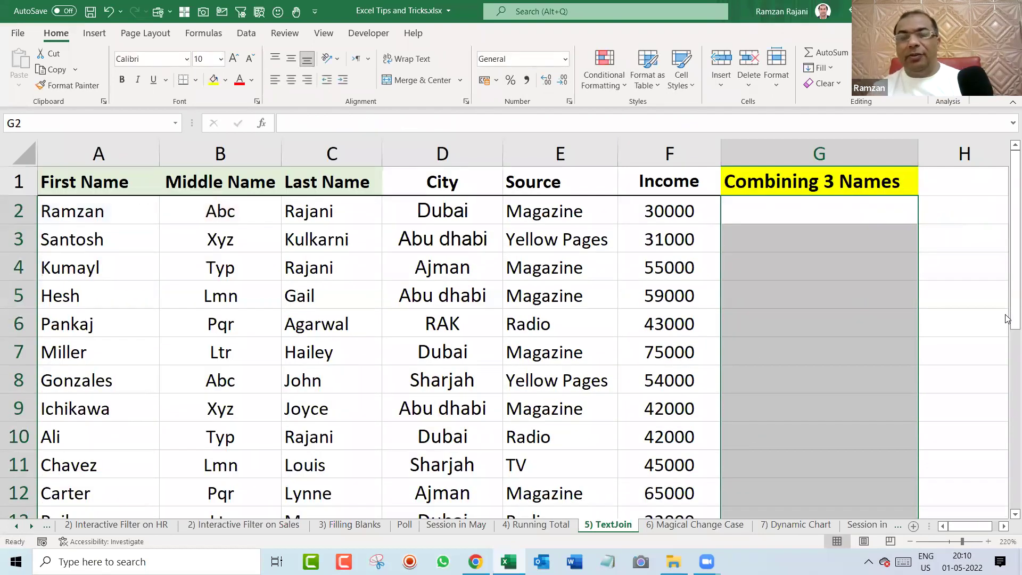
Enter =TEXTJOIN(" ",TRUE,A2:C2) in G2 and fill it down to G24.
key(Left)
key(Right)
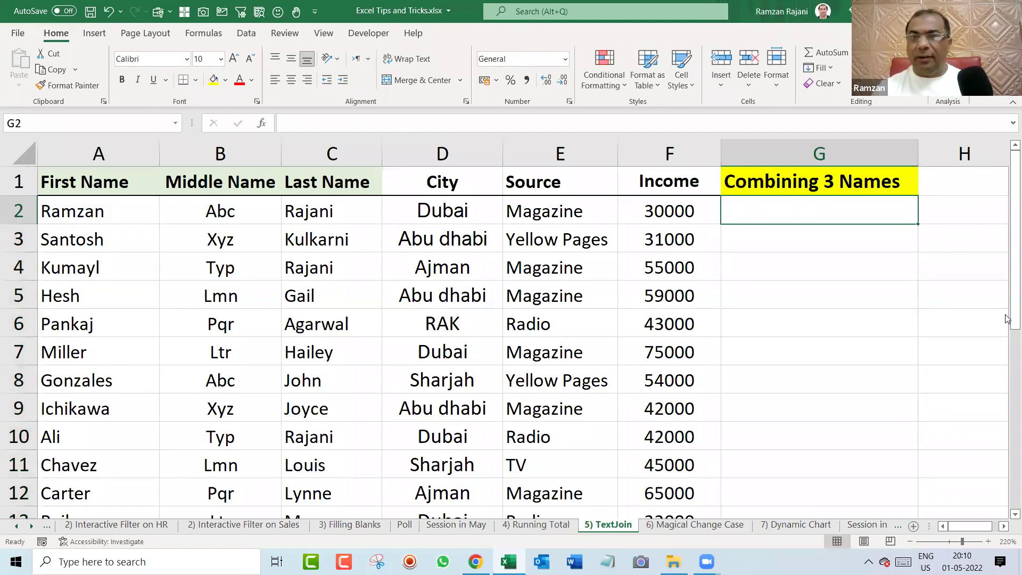
text(=te)
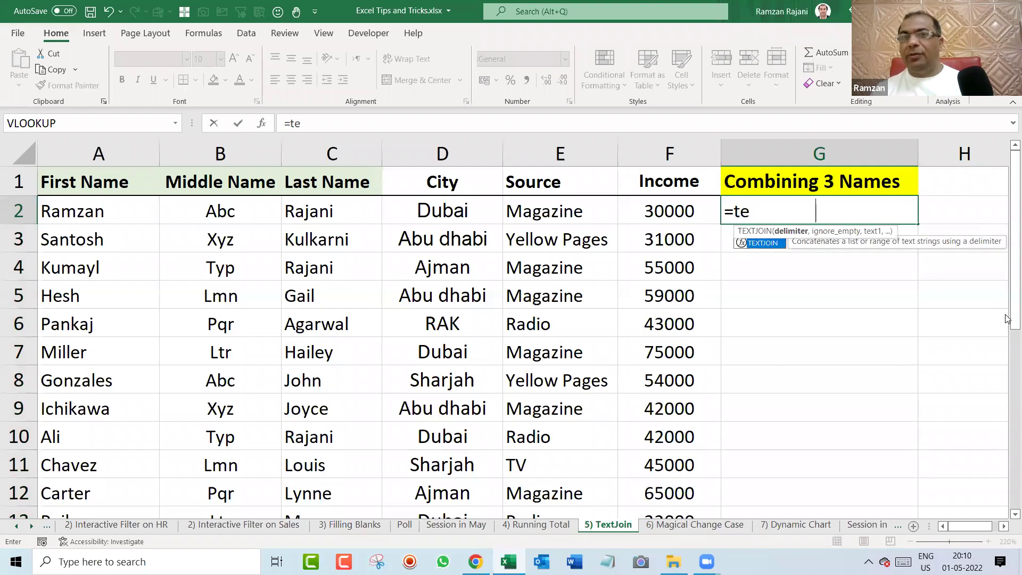
key(Tab)
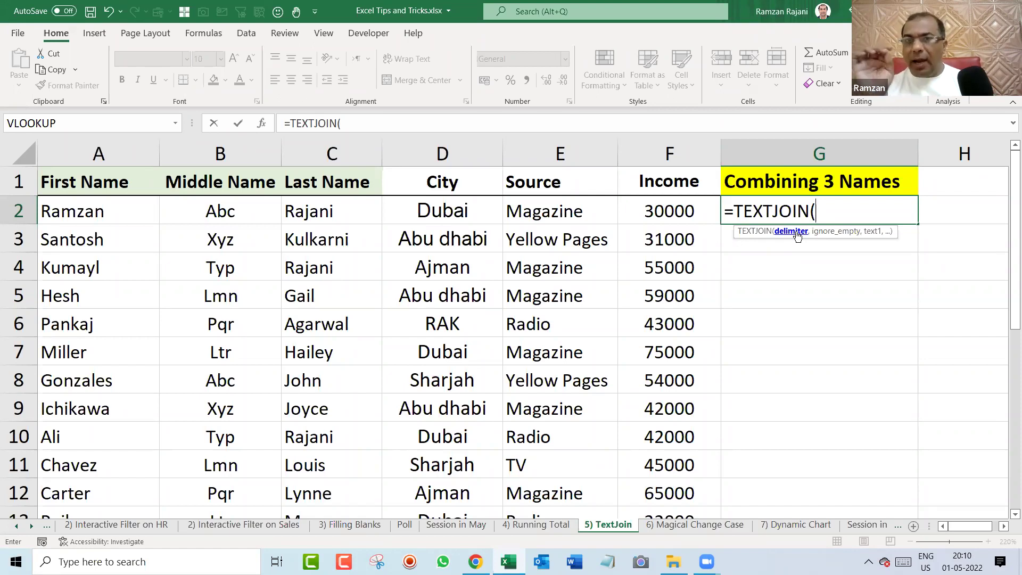
text(")
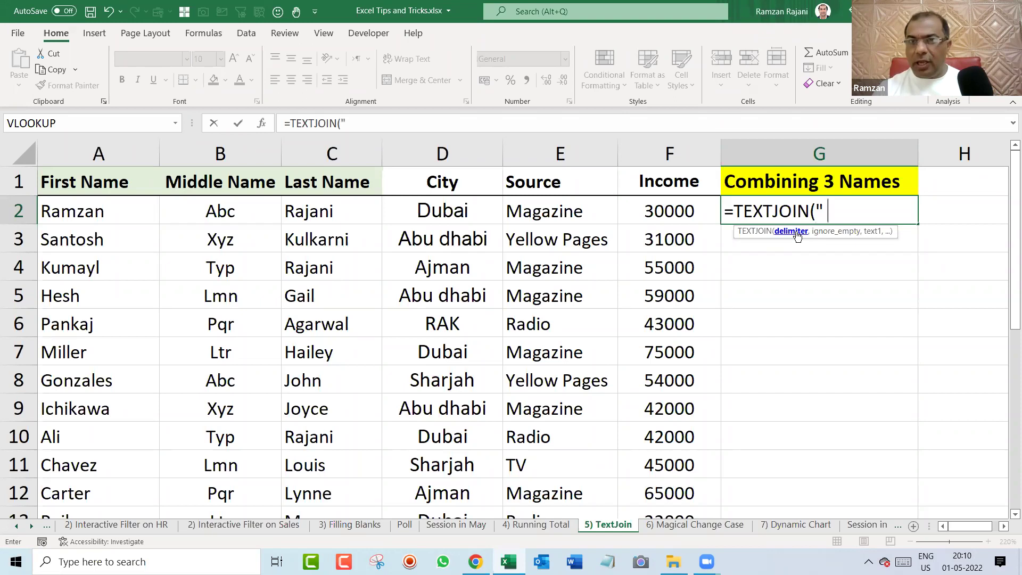
text( ")
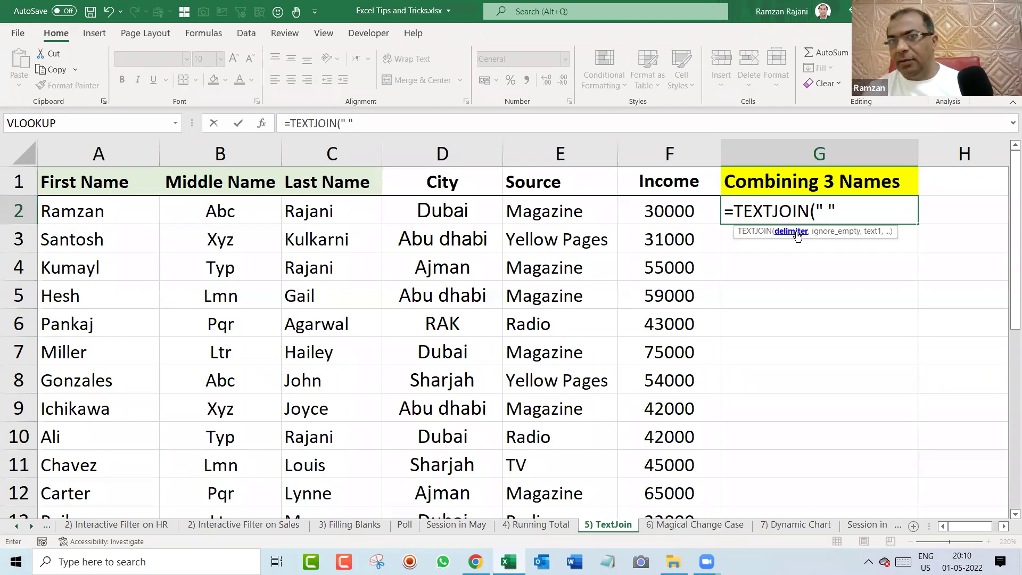
text(,)
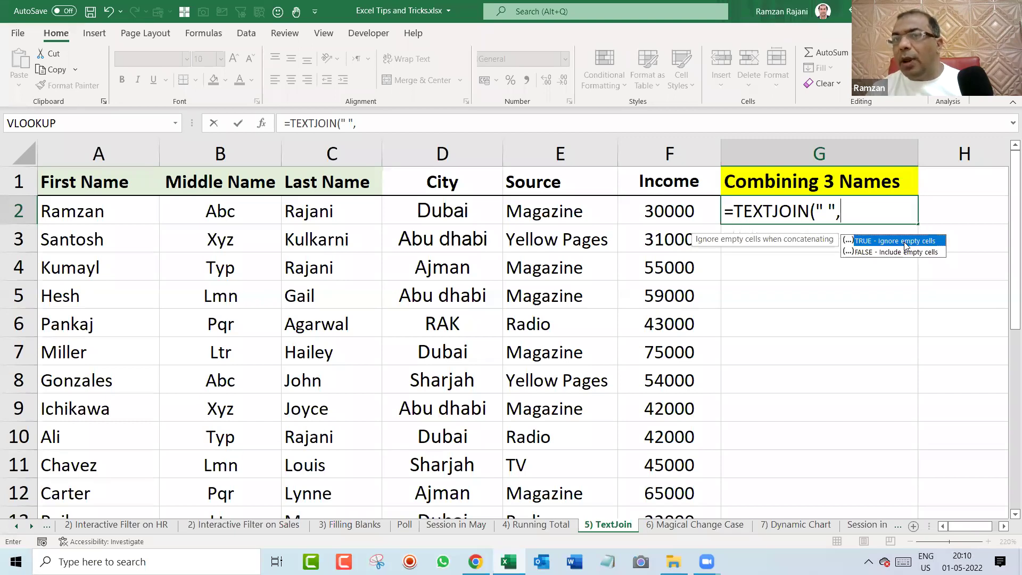
double_click(905, 242)
text(,)
drag(132, 215, 333, 204)
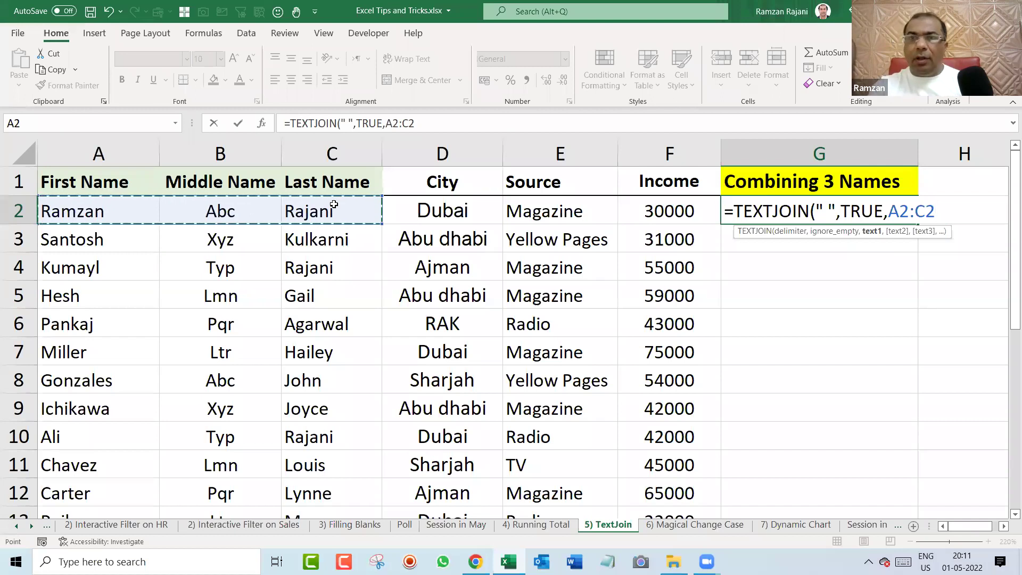
text())
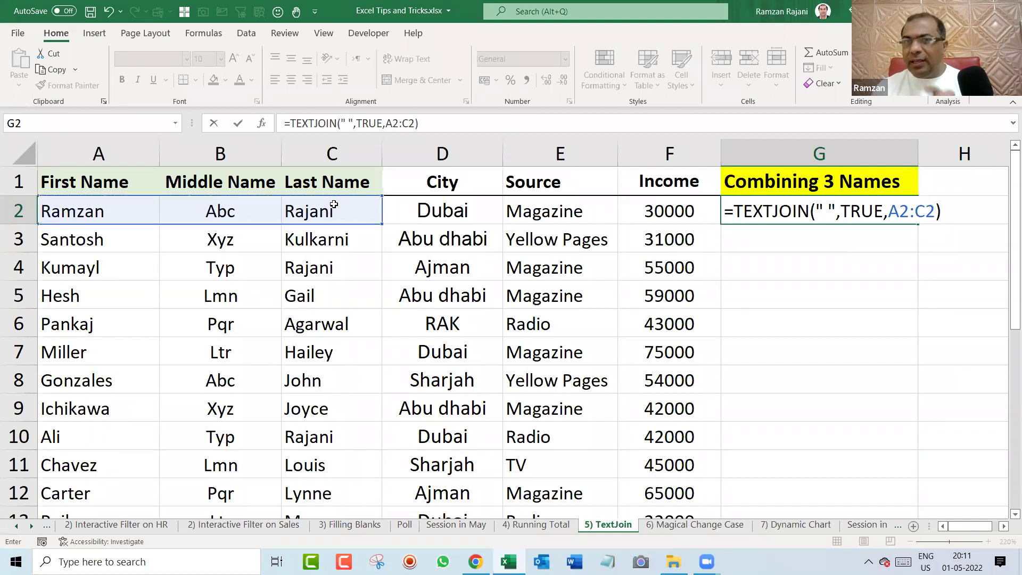
key(Return)
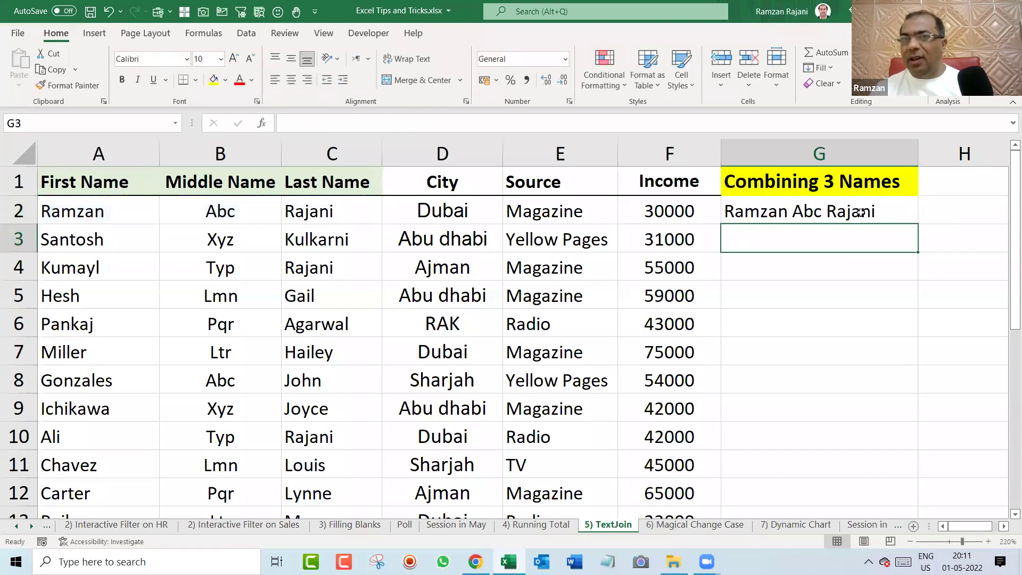
click(860, 213)
double_click(918, 225)
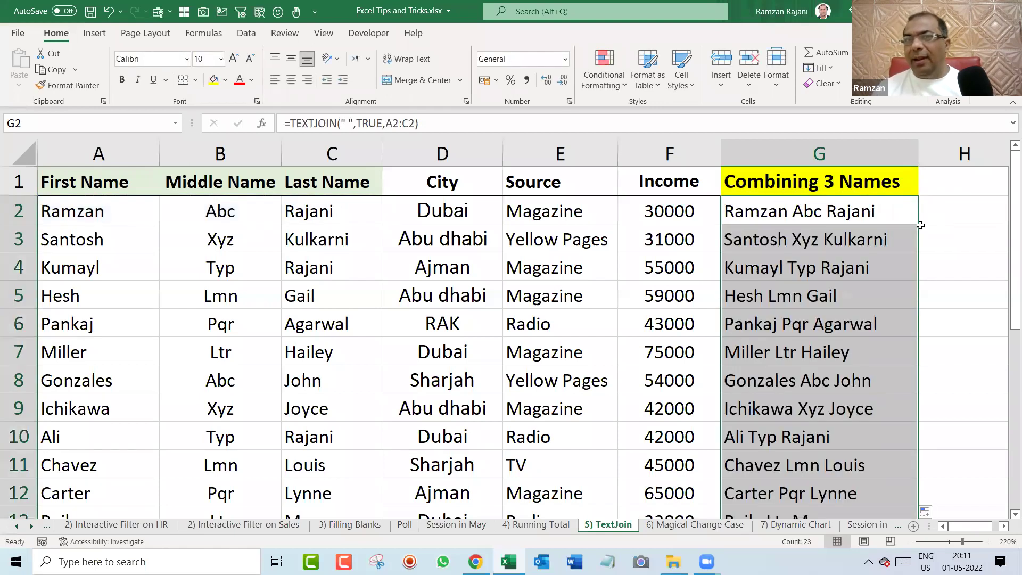
Test the formula by deleting B2's middle name, then restore it with undo.
click(815, 212)
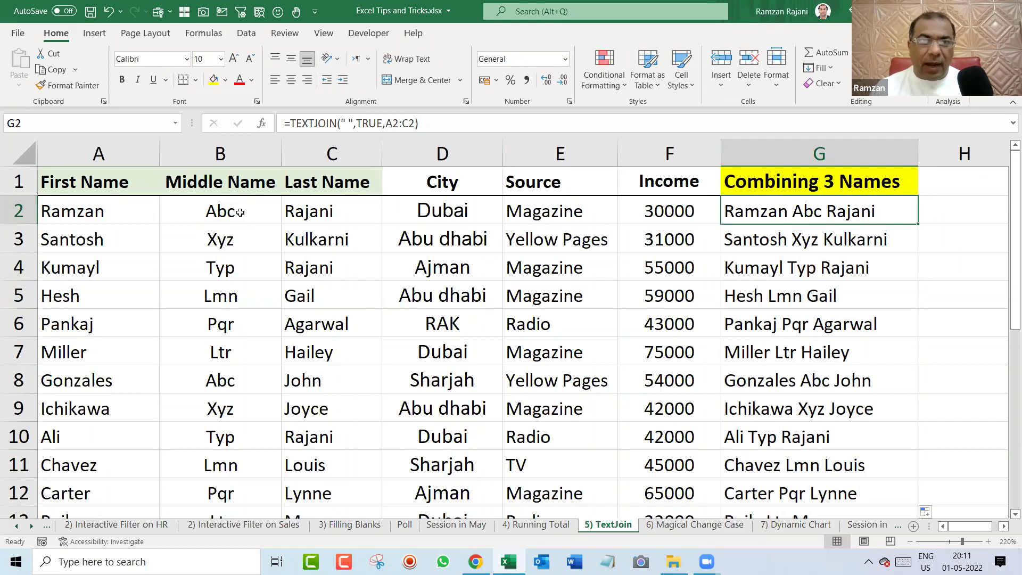
click(222, 209)
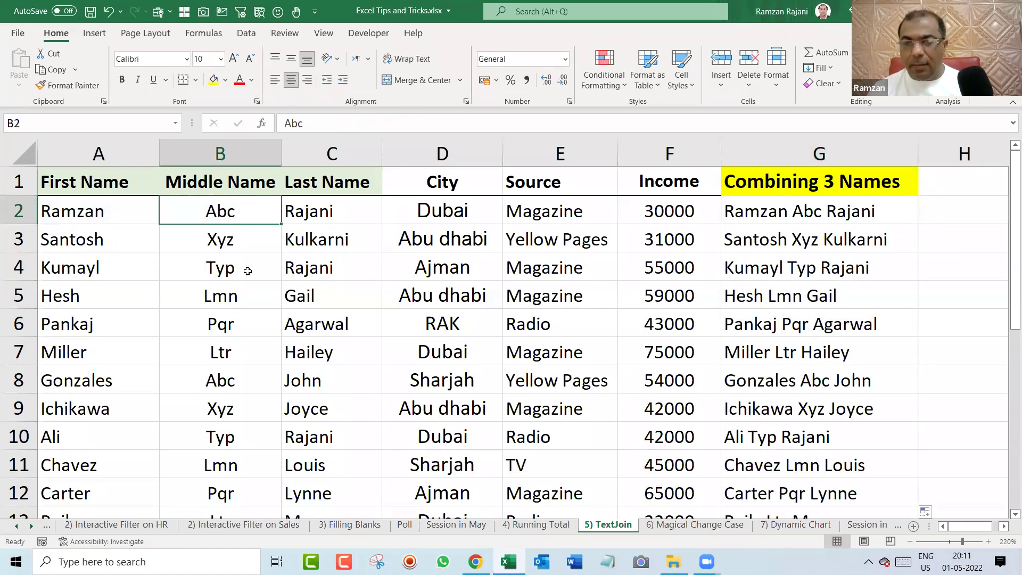
key(Delete)
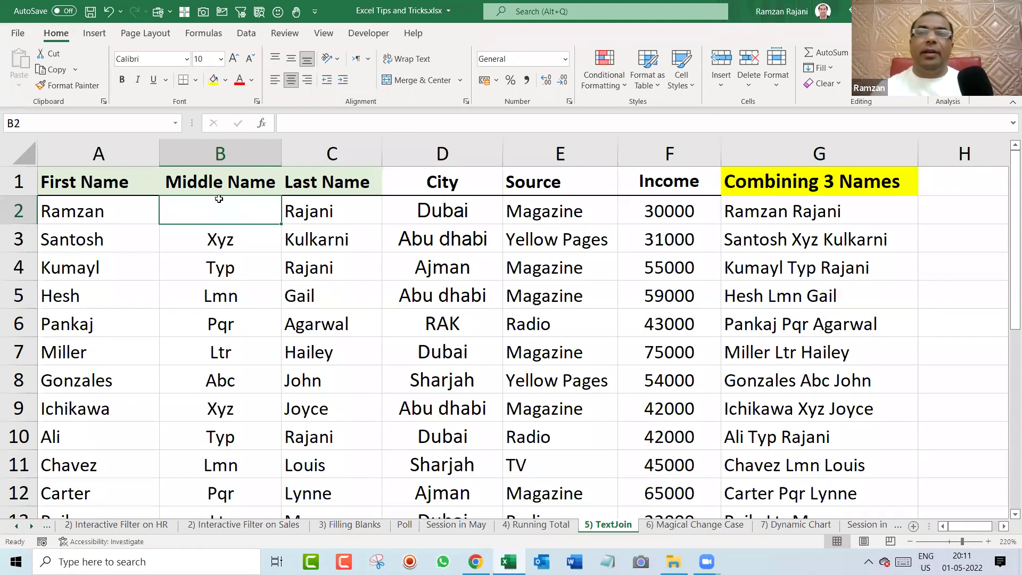
key(ctrl+z)
Review G2's TEXTJOIN formula in edit mode and leave it unchanged.
double_click(899, 211)
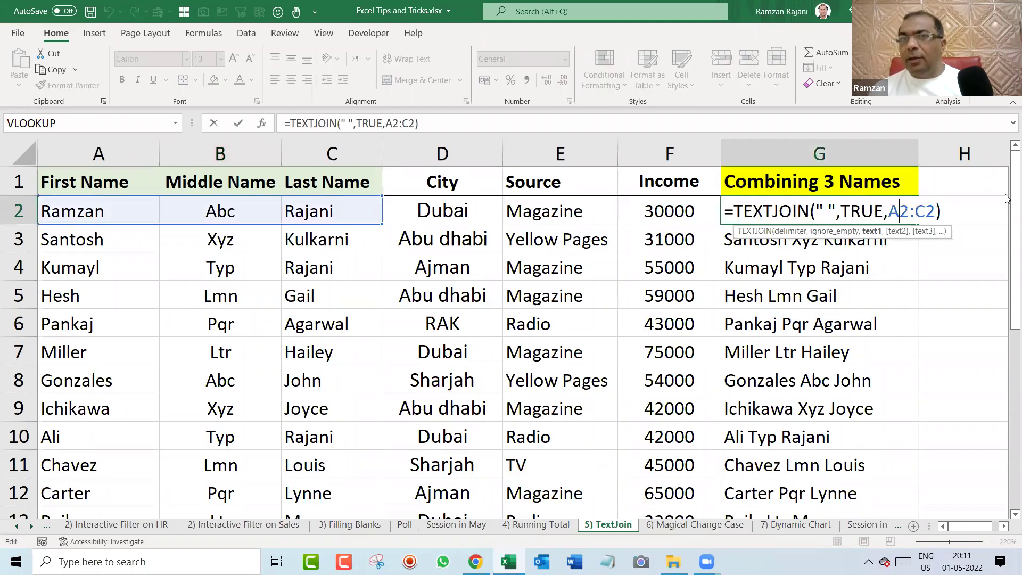
key(Home)
key(shift+End)
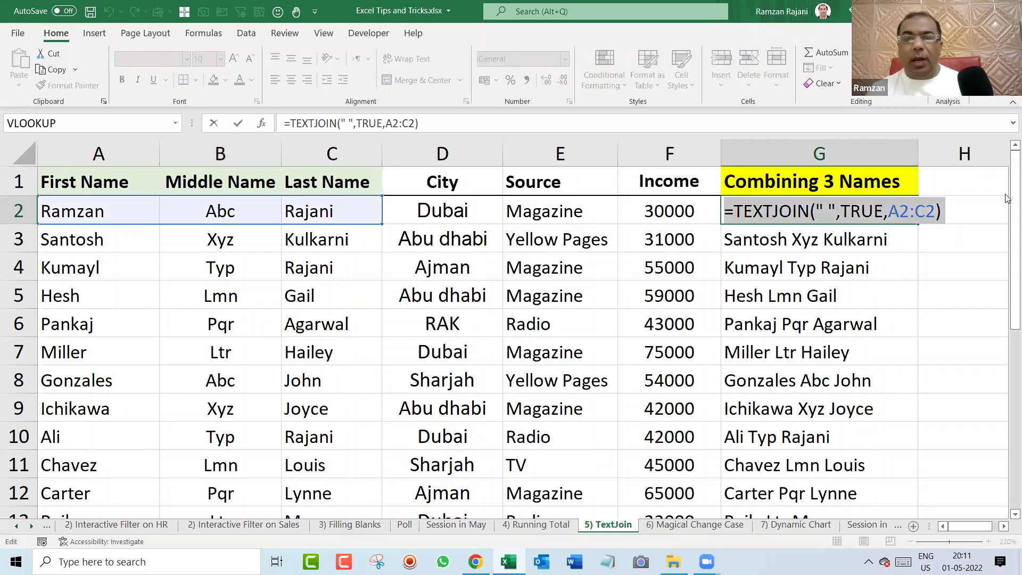
key(Home)
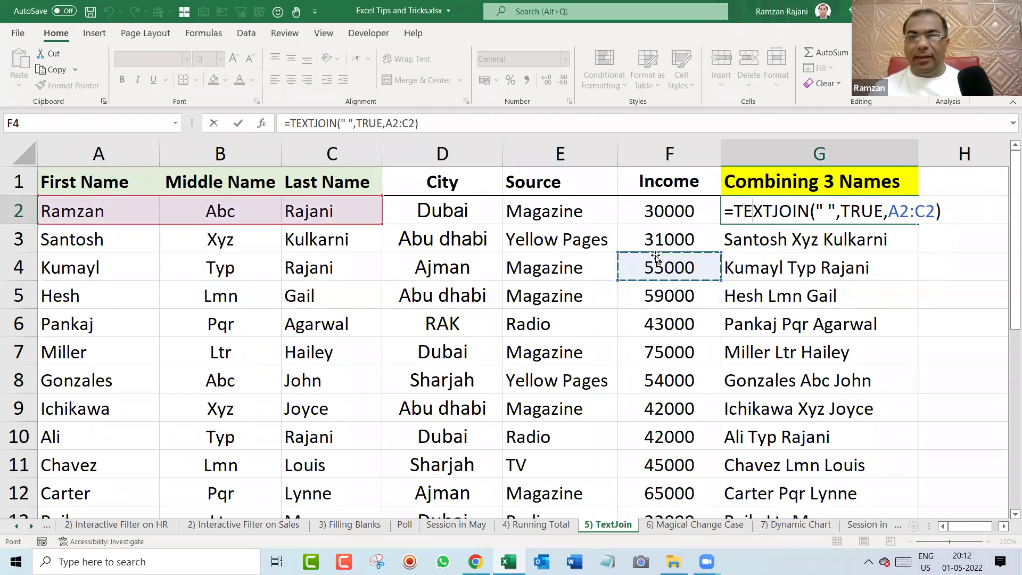
key(Escape)
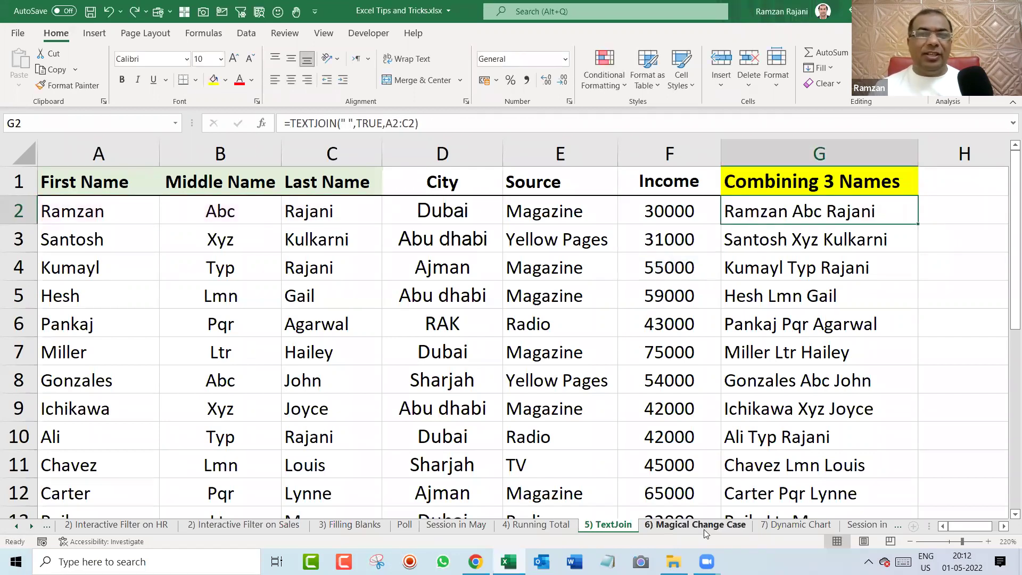
On the 6) Magical Change Case sheet, type row 2's first and last name combined into F2.
click(704, 529)
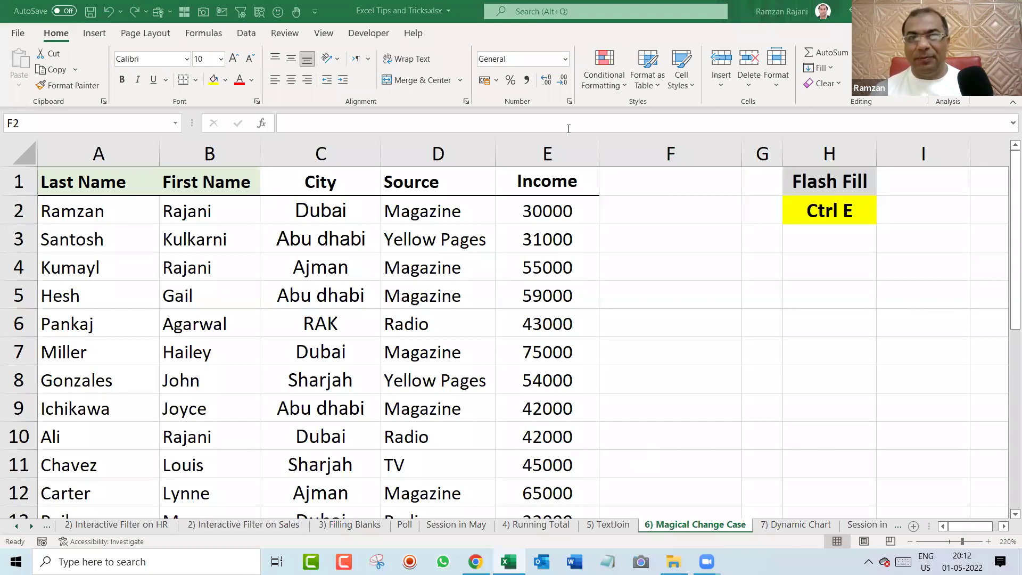
drag(154, 217, 215, 346)
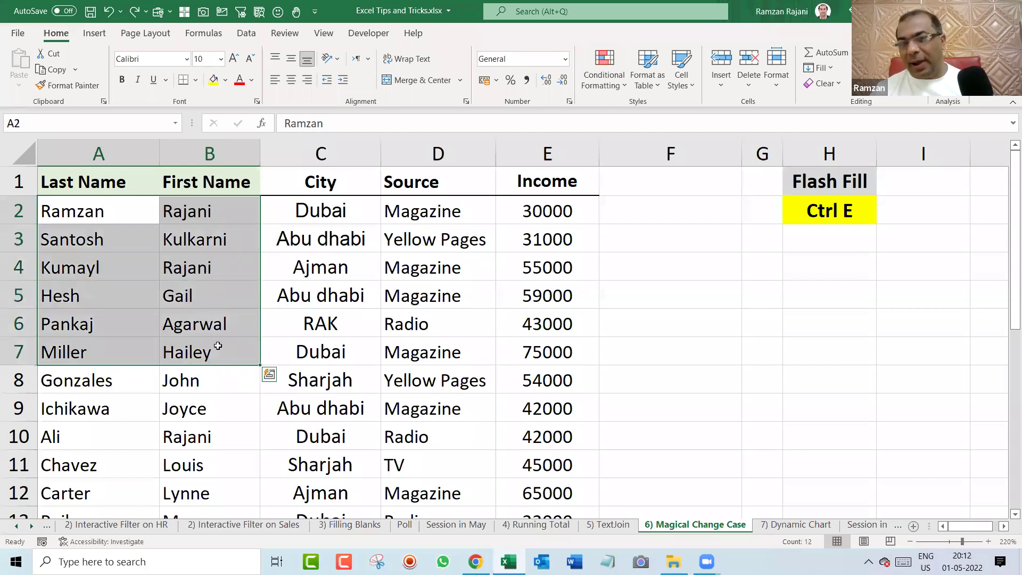
click(663, 209)
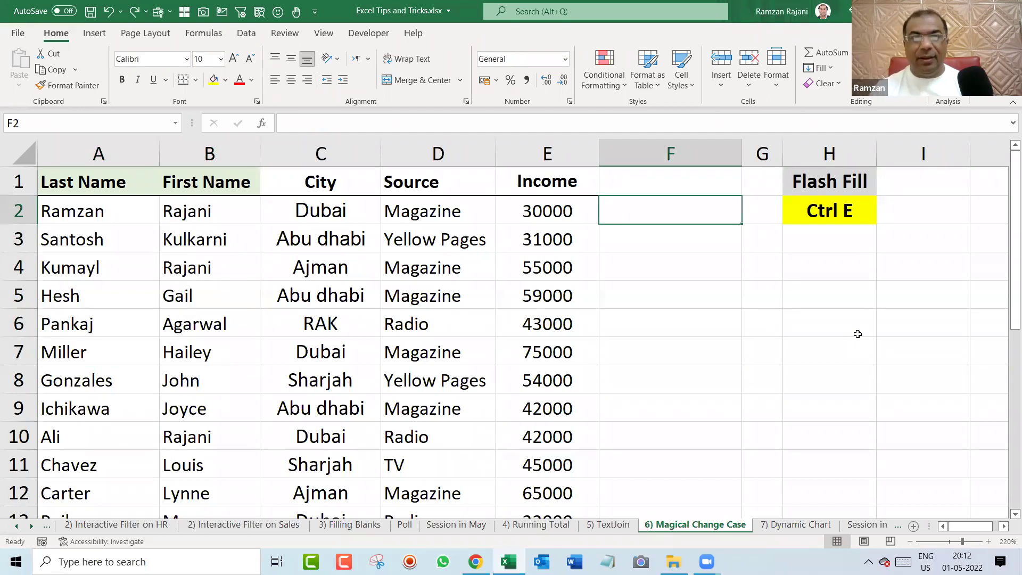
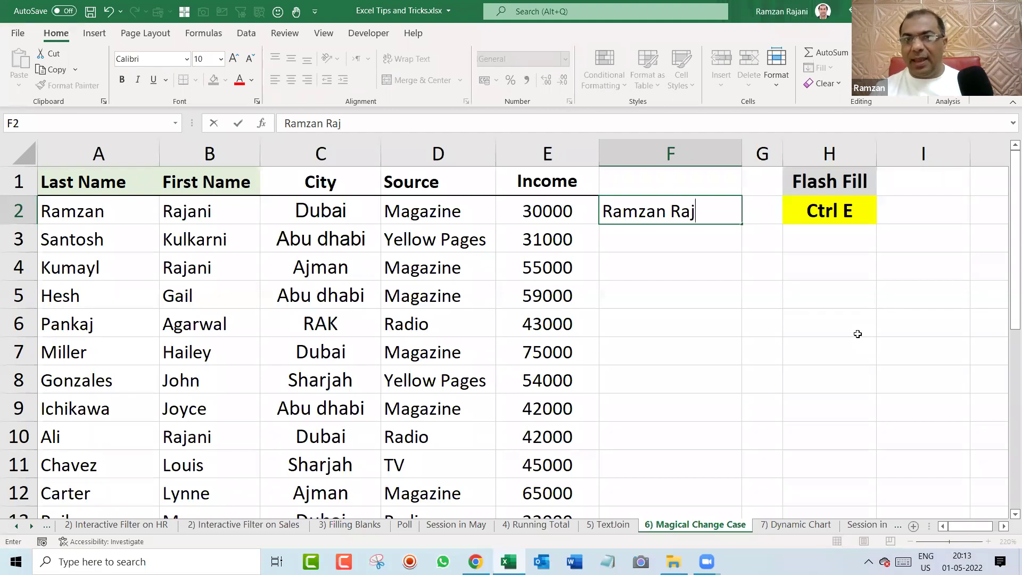
key(Return)
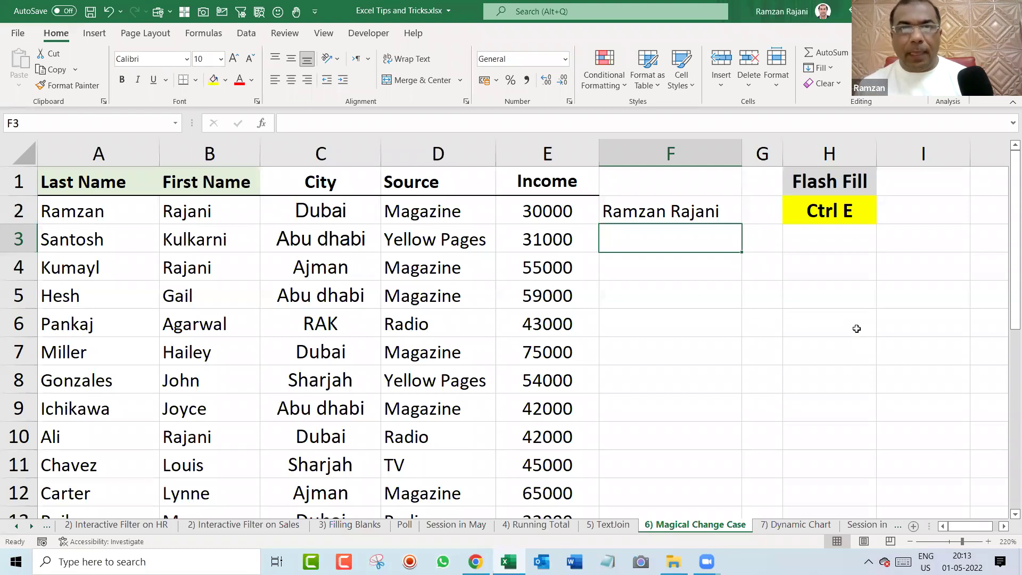
drag(150, 210, 195, 211)
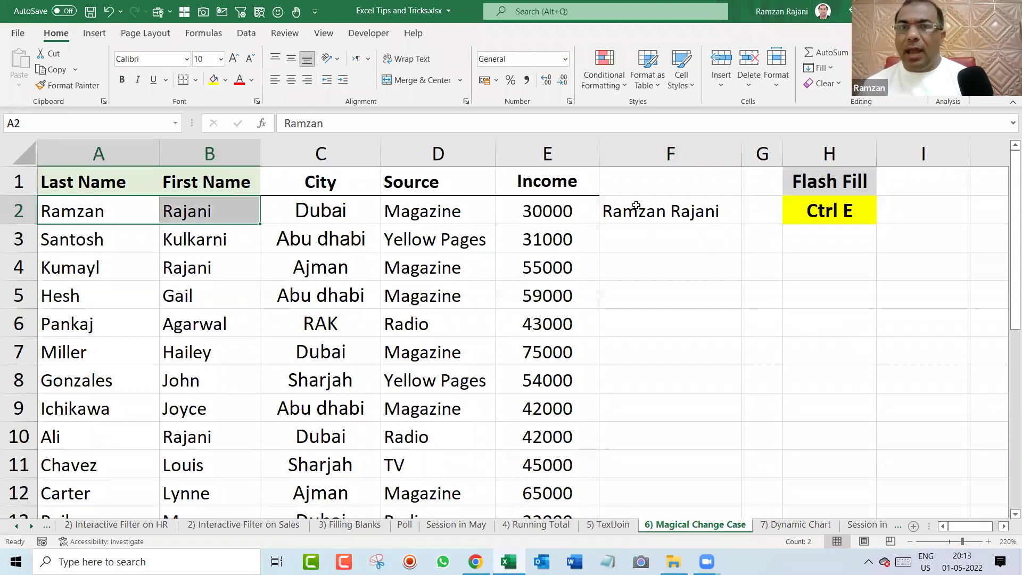
click(676, 212)
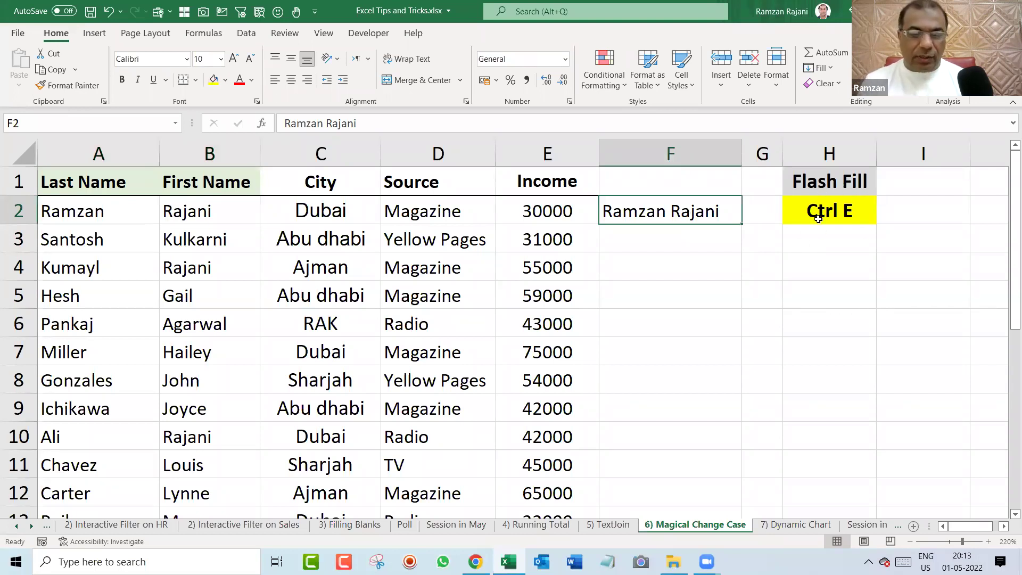
Flash Fill column F with Ctrl+E, highlight source columns A–B, and move to the 7) Dynamic Chart sheet.
key(ctrl+e)
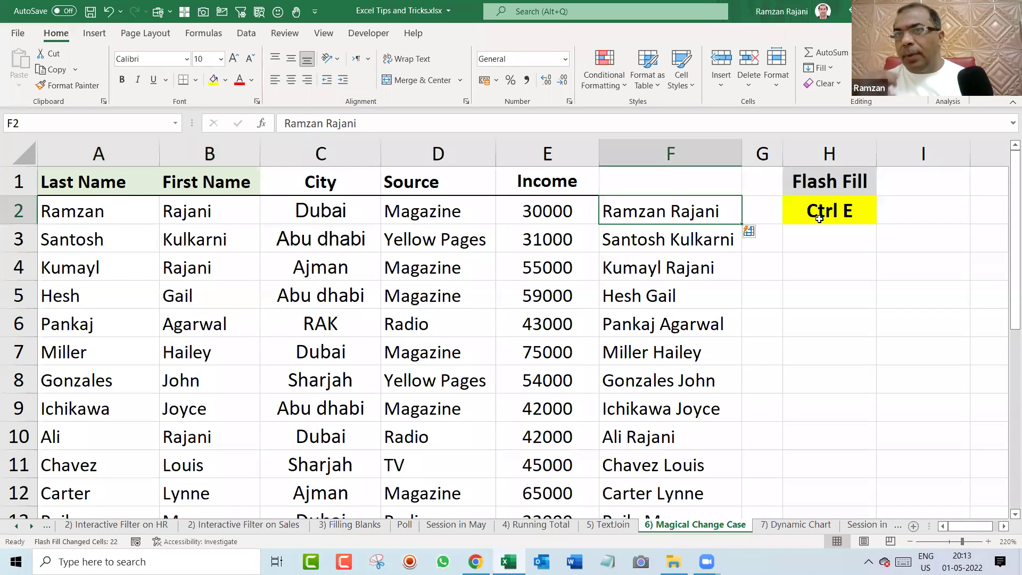
key(Left)
key(Left)
key(Left)
key(Left)
key(Left)
key(ctrl+space)
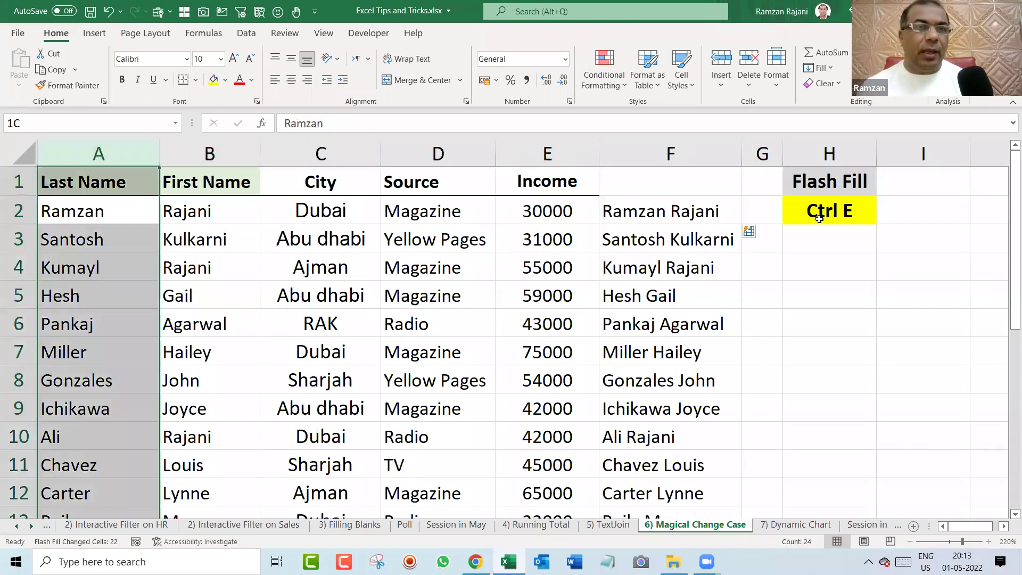
key(shift+Right)
key(Right)
key(Right)
key(Right)
key(Right)
key(Right)
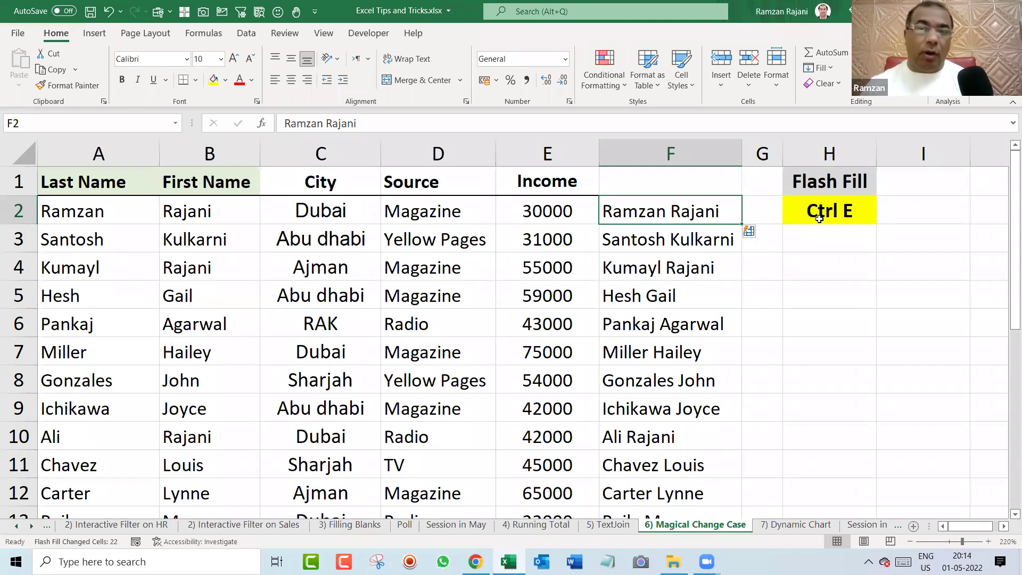
key(Escape)
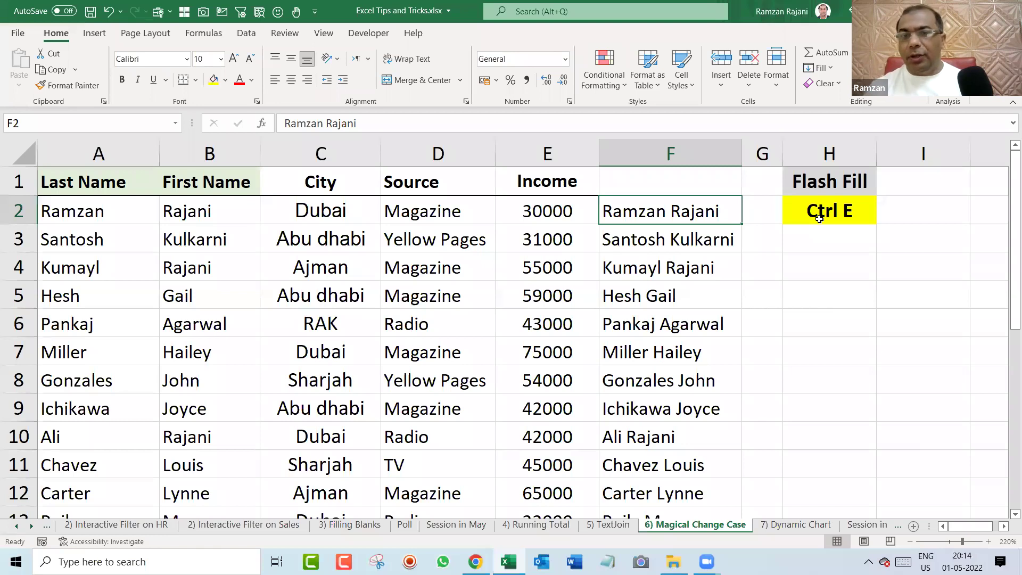
key(ctrl+Page_Down)
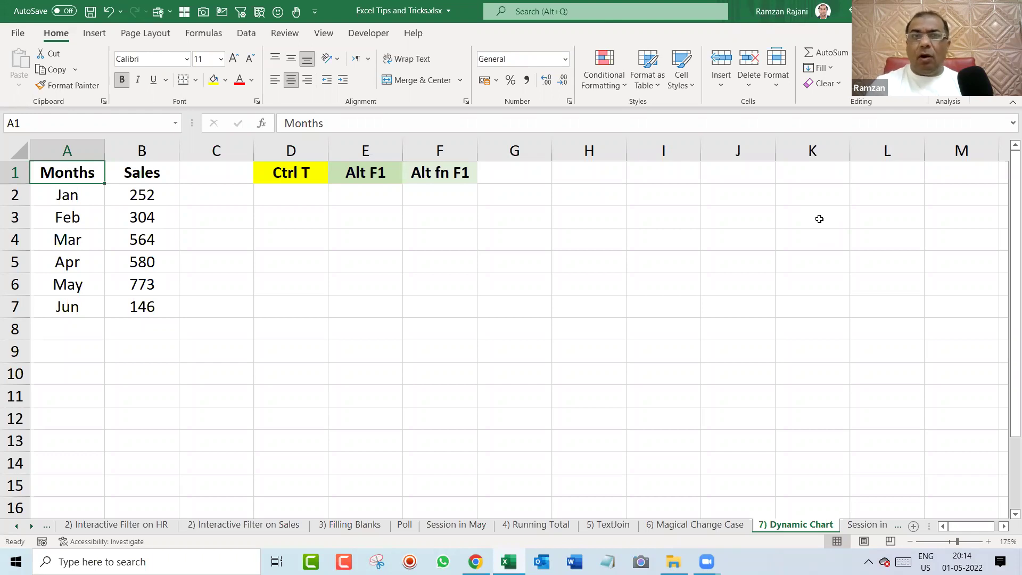
Insert a Jan–Jun Sales column chart with Alt+F1, resize and place it beside the data, and add data labels.
key(alt)
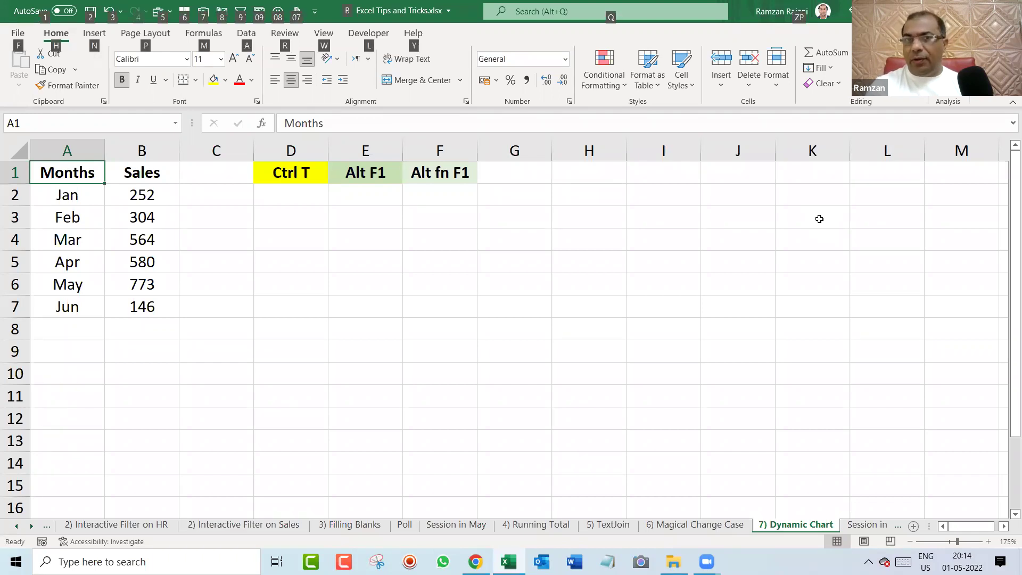
key(alt+F1)
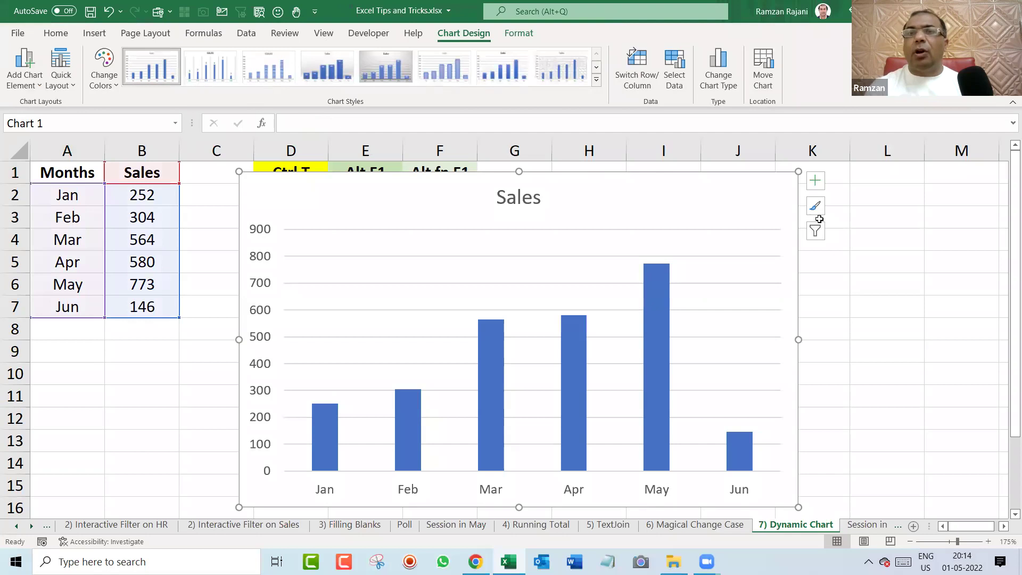
drag(798, 171, 740, 242)
click(816, 255)
drag(617, 267, 613, 224)
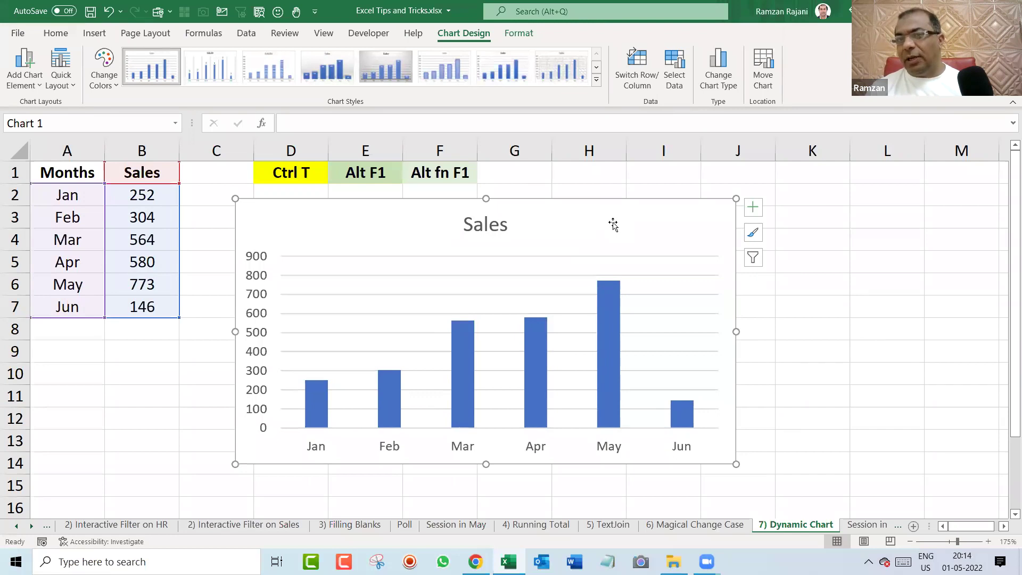
right_click(612, 296)
click(670, 408)
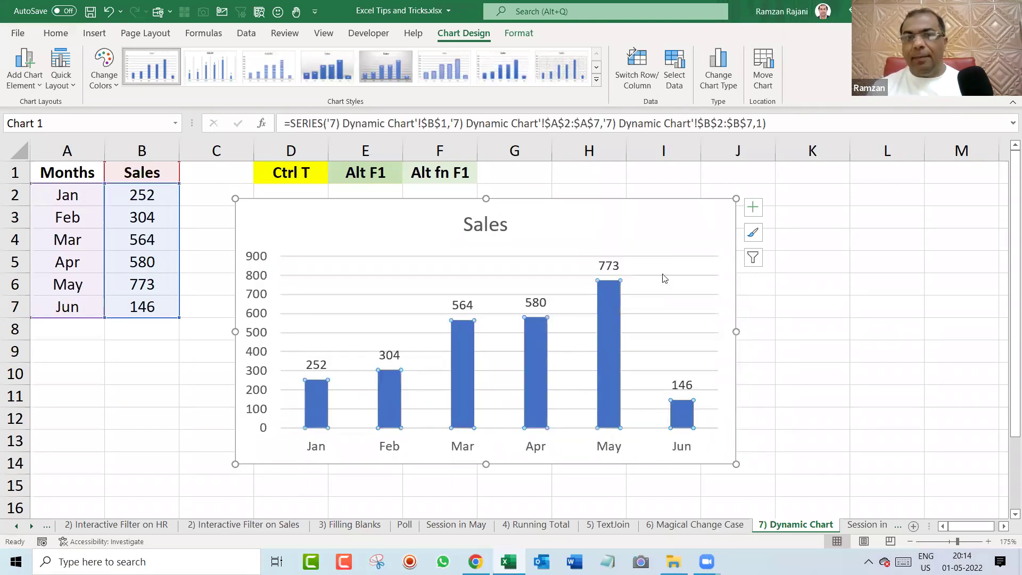
drag(652, 231, 633, 223)
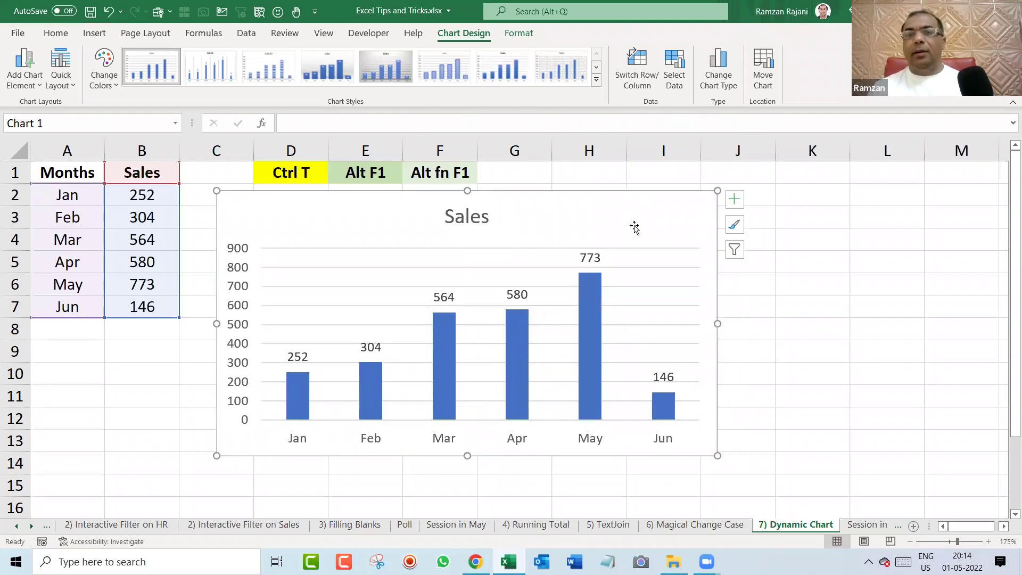
Fill the month list down from Jun to add Jul and Aug.
click(89, 326)
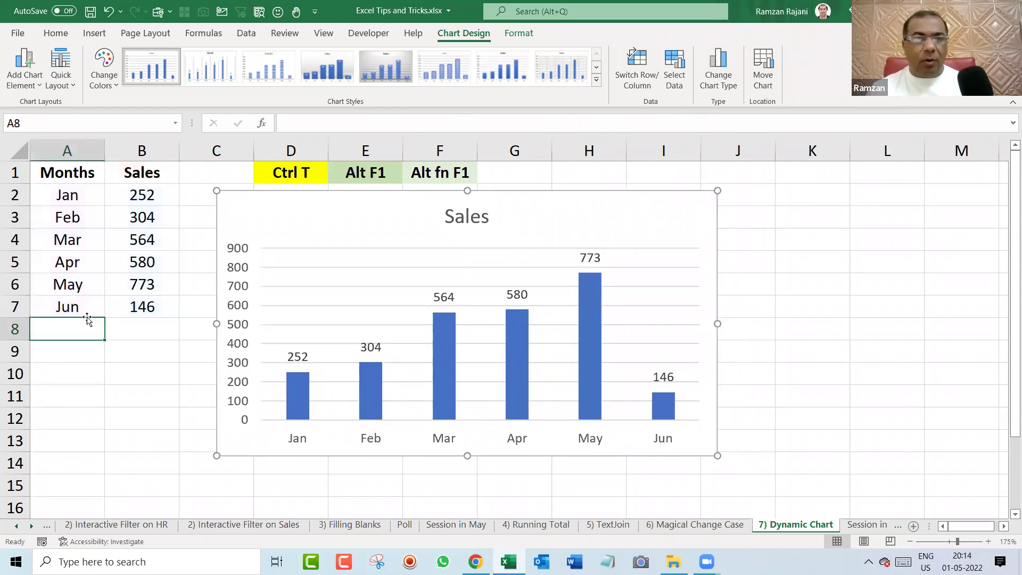
click(93, 309)
drag(105, 318, 105, 364)
Enter sales of 158 for Jul and 587 for Aug.
click(136, 330)
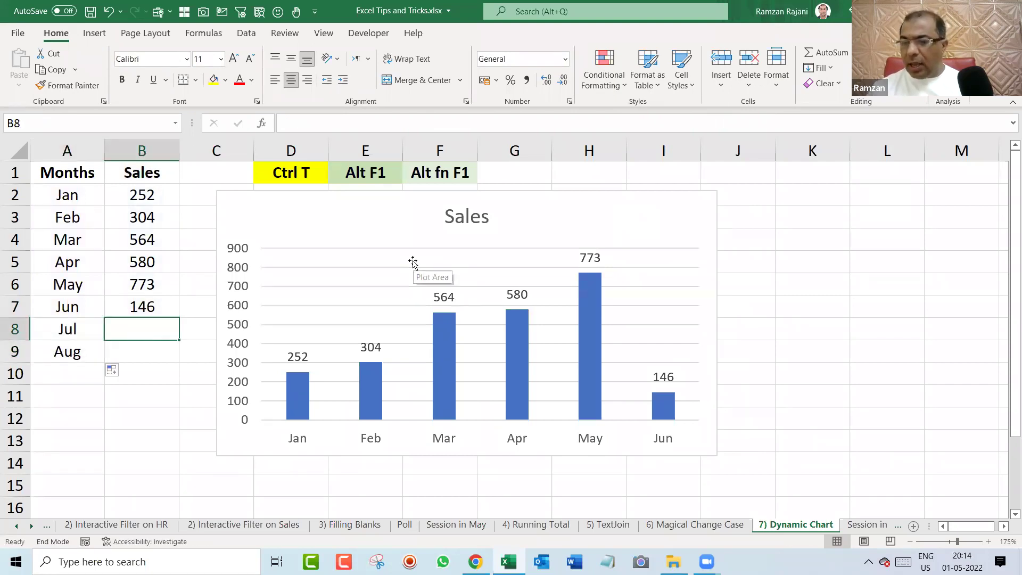
key(Left)
key(Up)
key(Down)
key(Right)
key(Left)
key(Up)
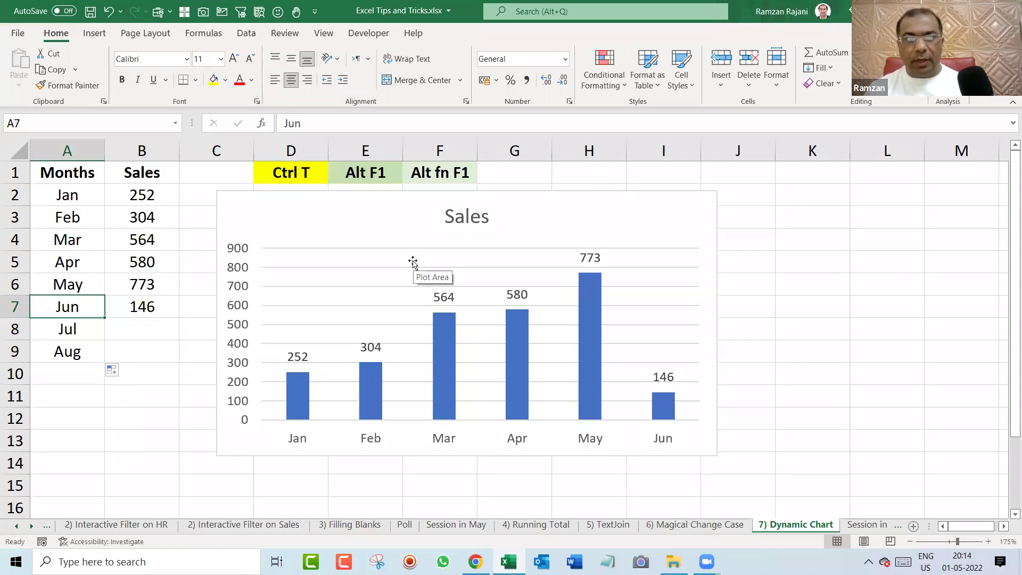
key(Down)
key(Right)
text(158)
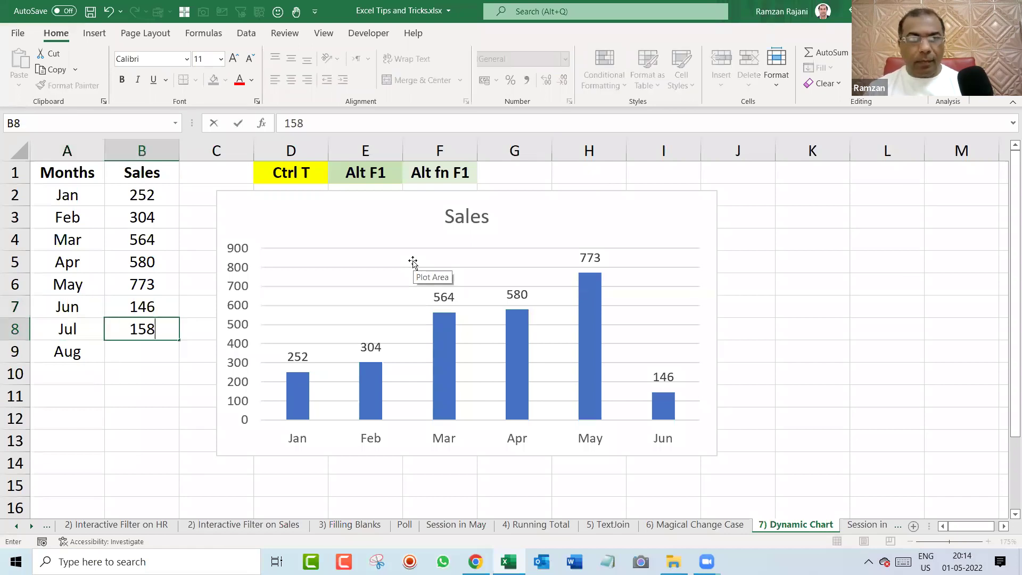
key(Return)
text(587)
key(Return)
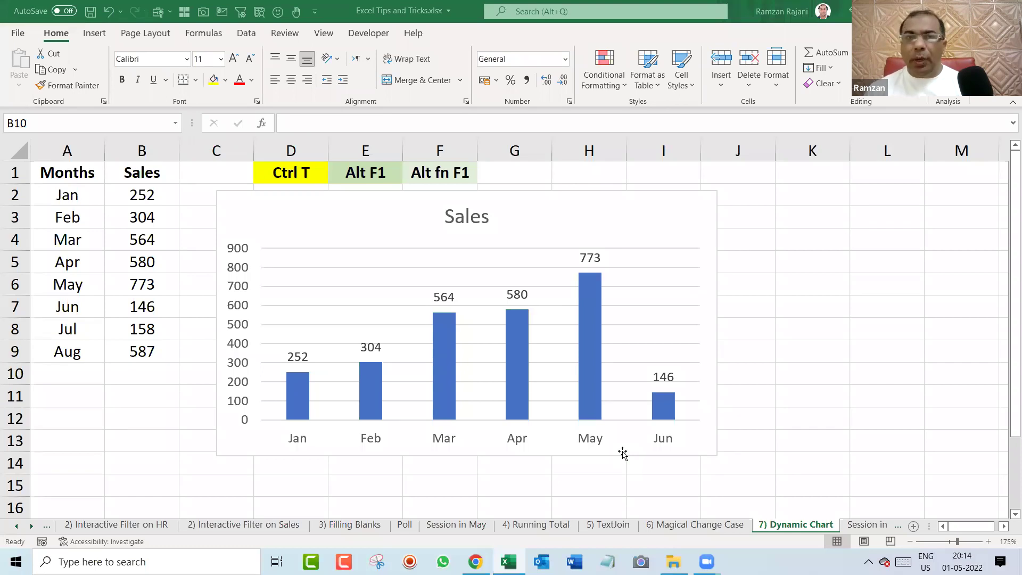
Extend the chart's data range to row 9, then undo the changes and remove the chart.
click(559, 210)
drag(178, 318, 177, 362)
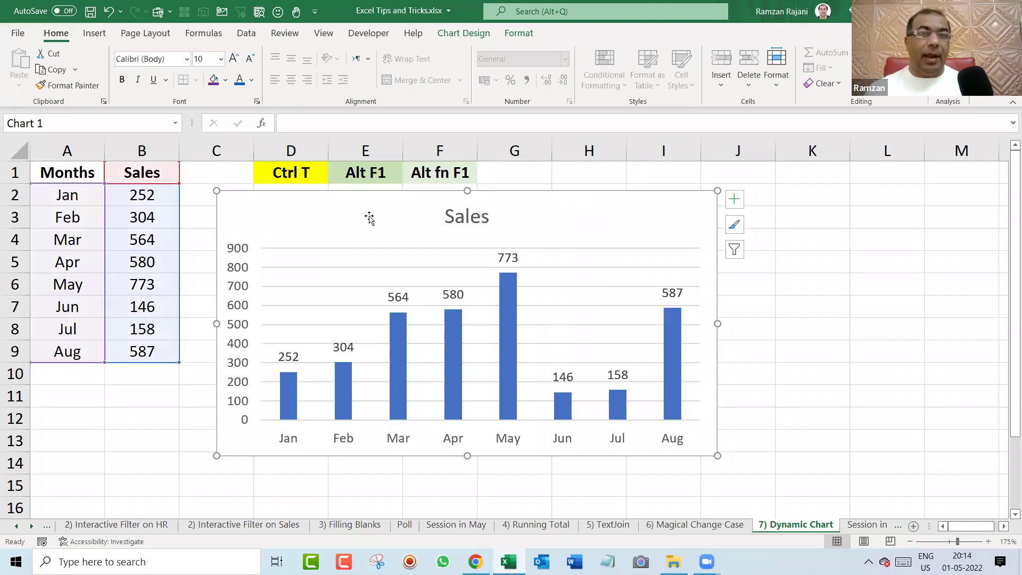
key(ctrl+z)
key(ctrl+z)
key(ctrl+z)
key(ctrl+z)
key(ctrl+z)
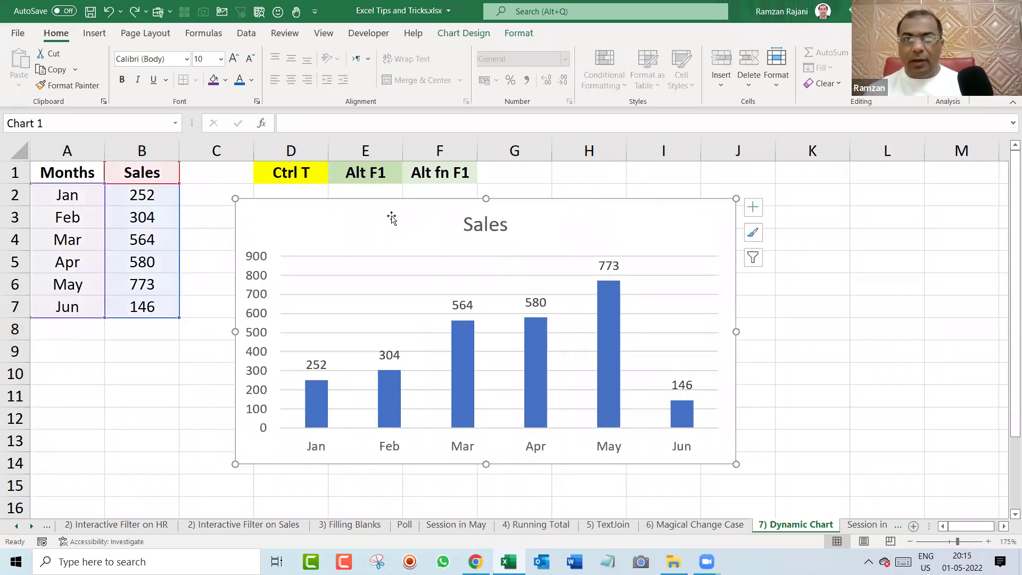
key(ctrl+z)
key(Delete)
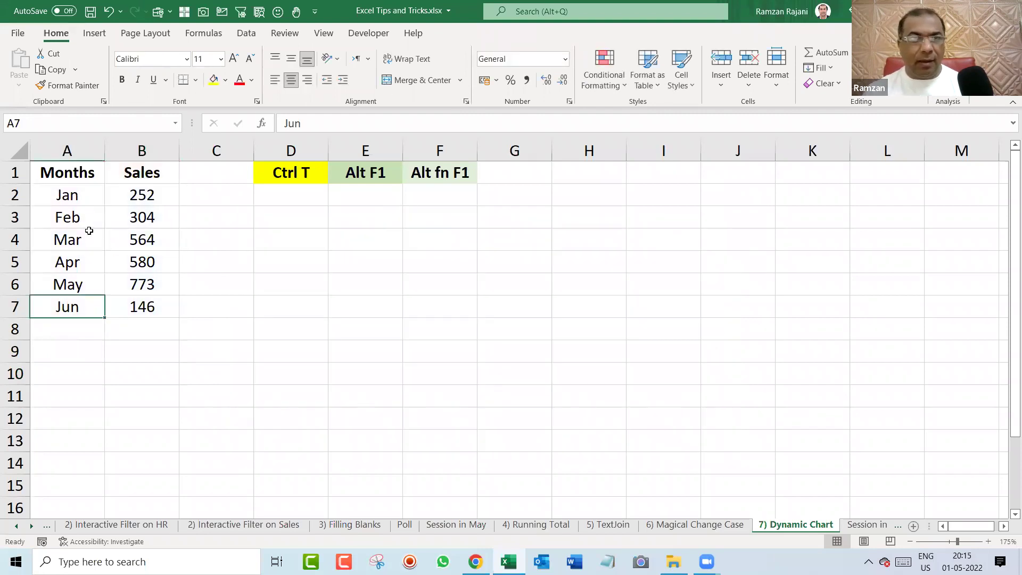
Convert the Months and Sales data A1:B7 into a table with Ctrl+T.
click(78, 217)
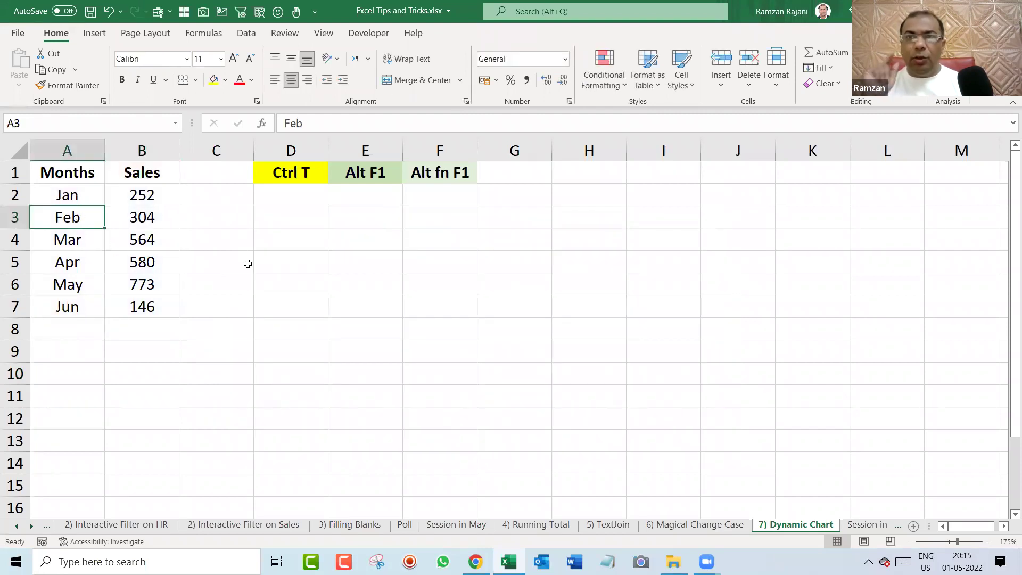
key(ctrl+t)
key(Return)
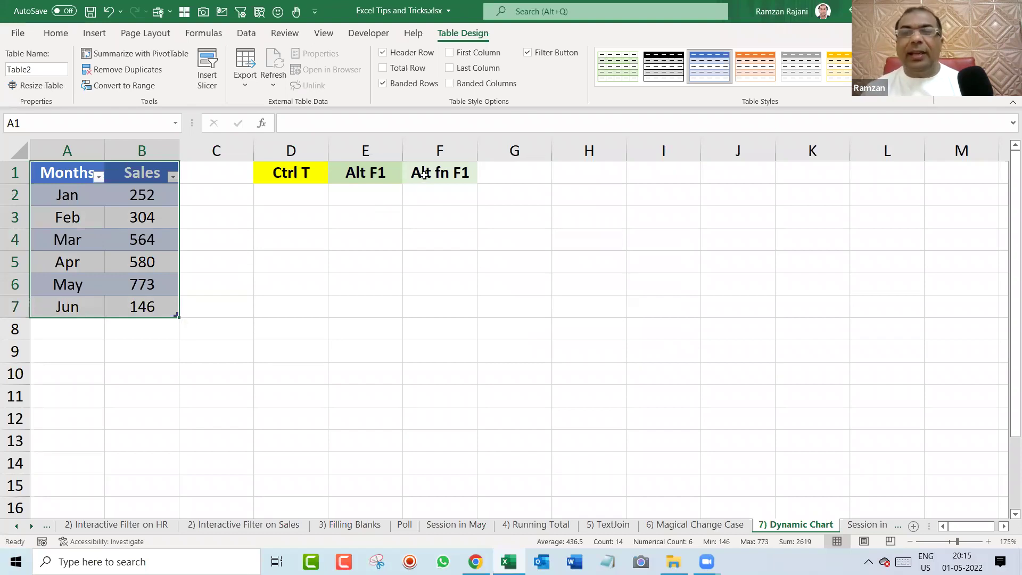
Insert a quick Alt+F1 column chart, resize and move it, then delete it.
key(alt)
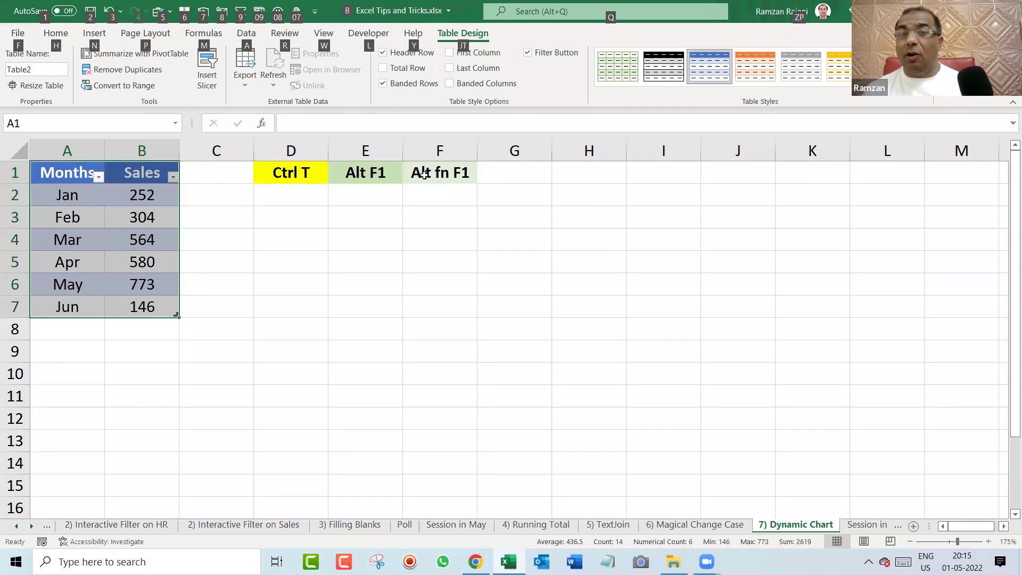
key(alt+F1)
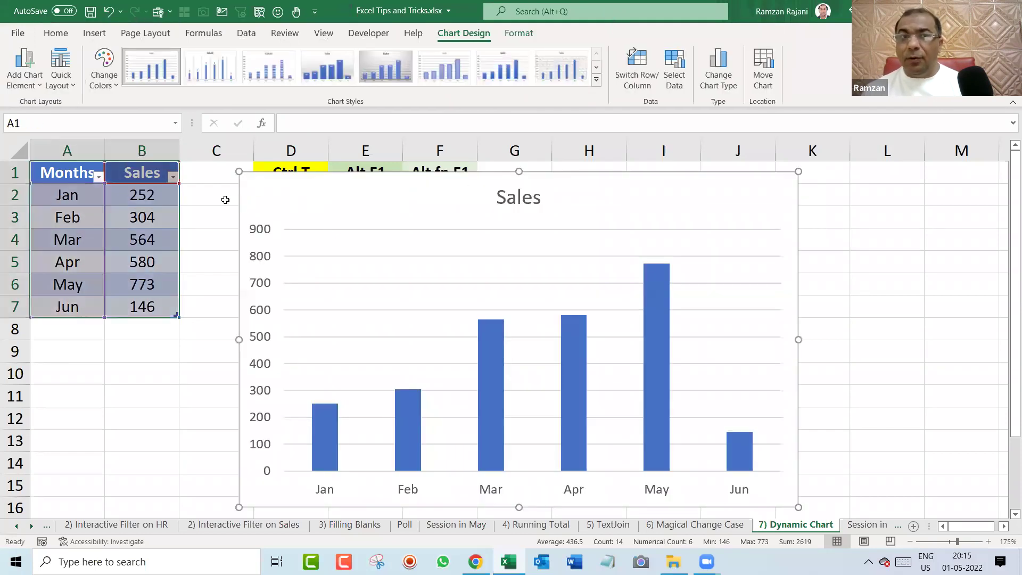
click(224, 199)
click(282, 200)
drag(239, 171, 275, 208)
drag(368, 232, 305, 218)
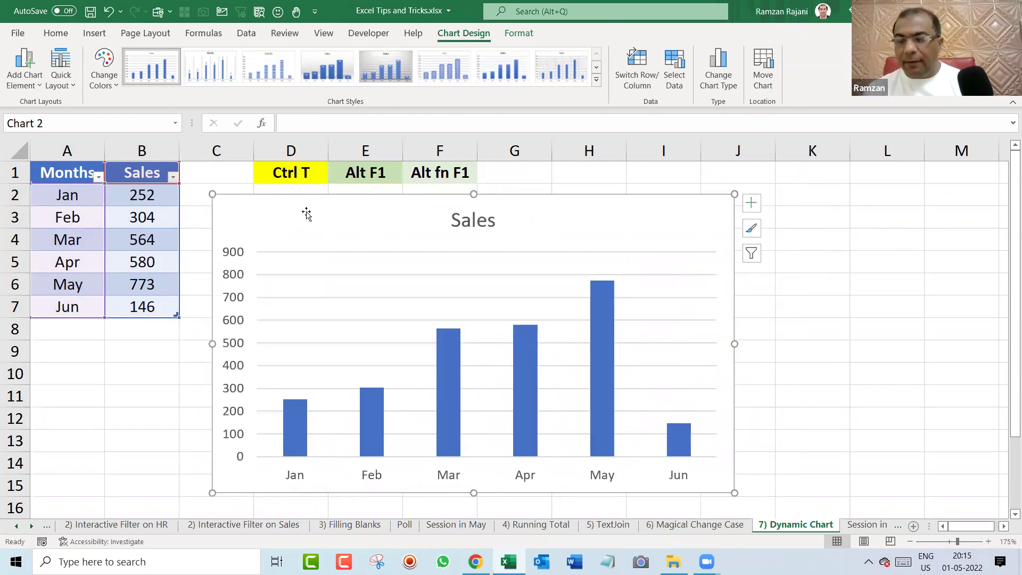
key(Delete)
Insert a clustered column chart of the table, shrink it and place it beside the data.
click(141, 215)
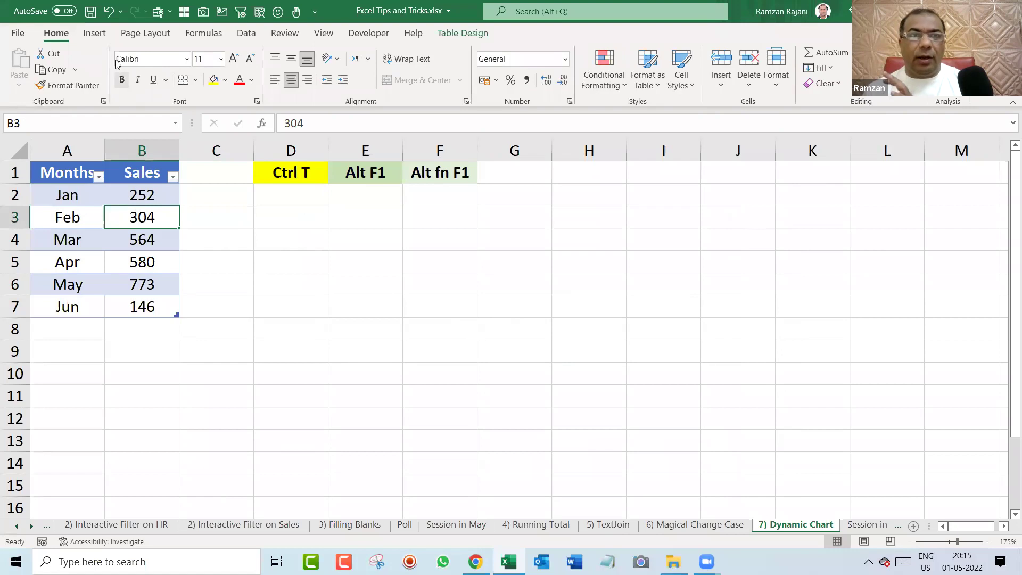
click(95, 33)
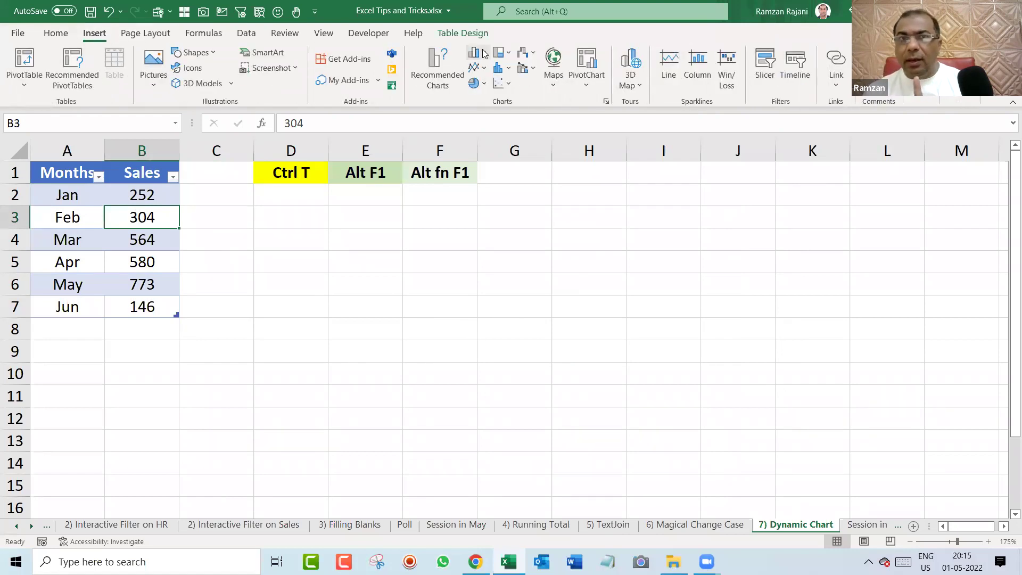
click(475, 53)
click(486, 99)
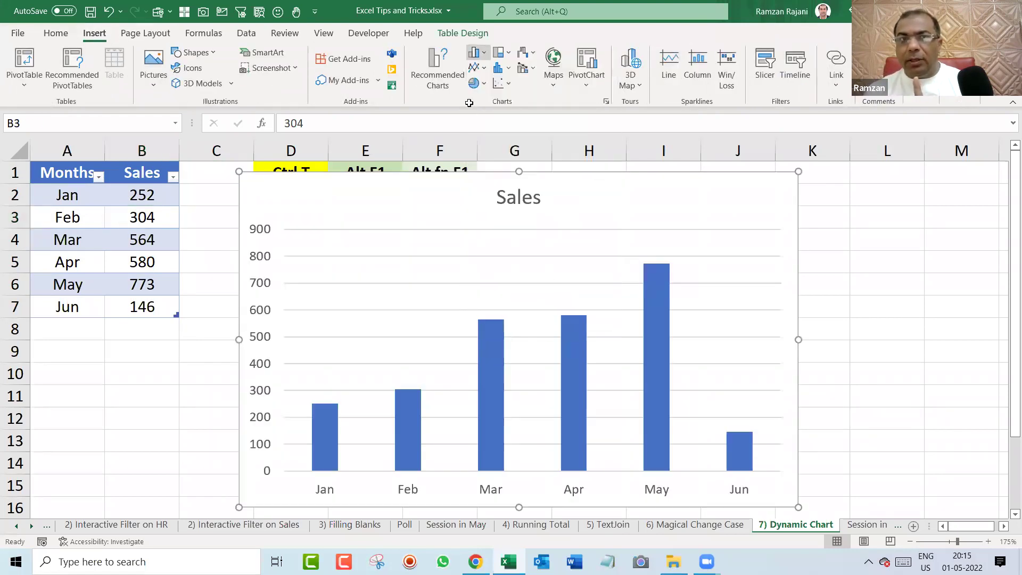
drag(240, 169, 275, 214)
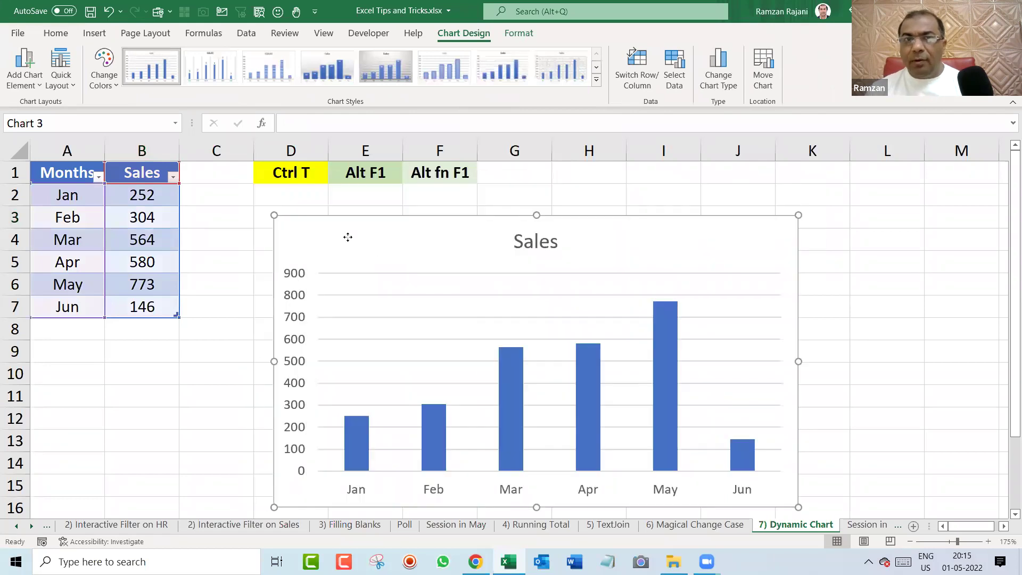
drag(483, 265, 404, 237)
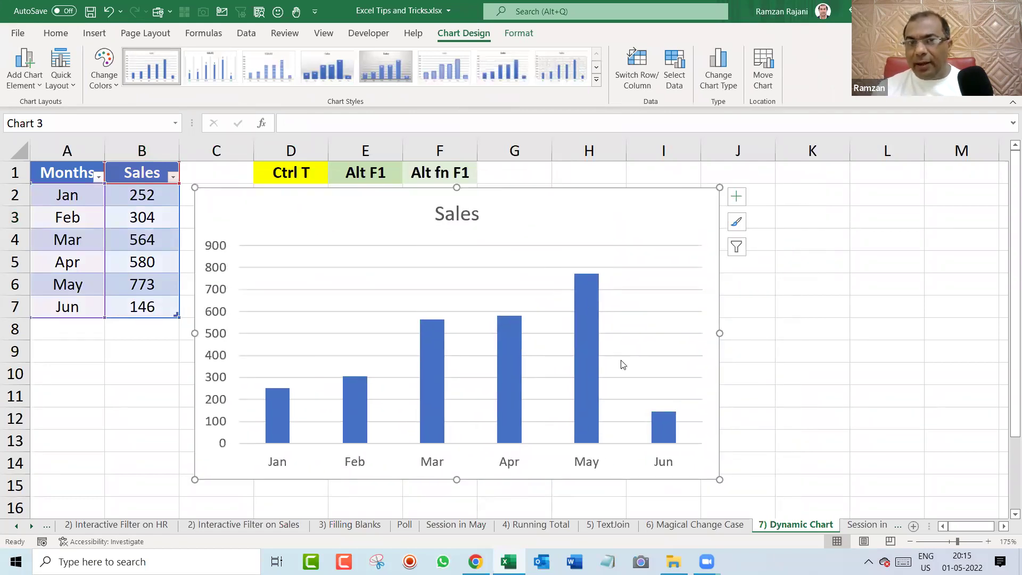
Add value data labels to every Sales bar.
right_click(586, 290)
click(649, 472)
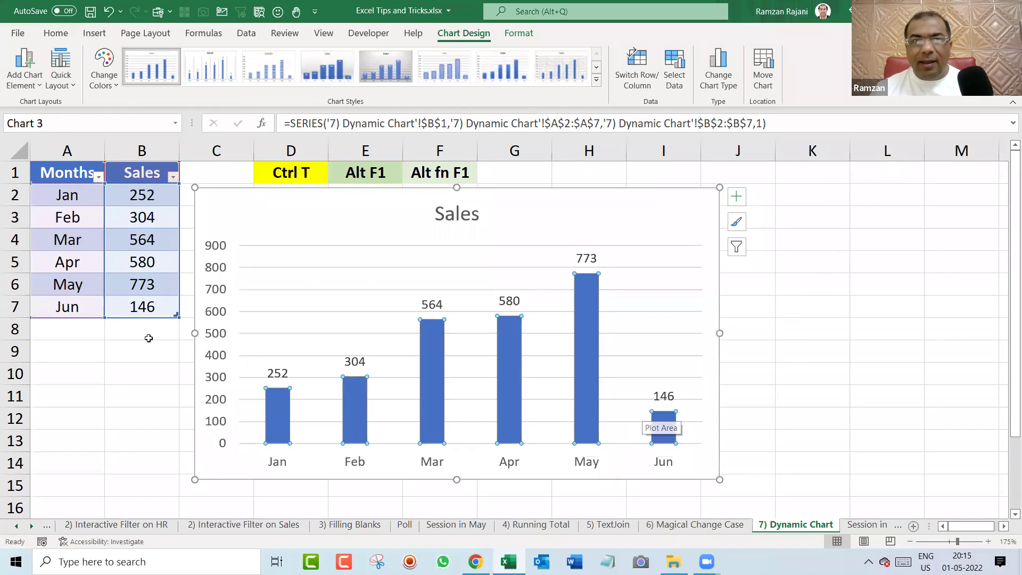
click(88, 329)
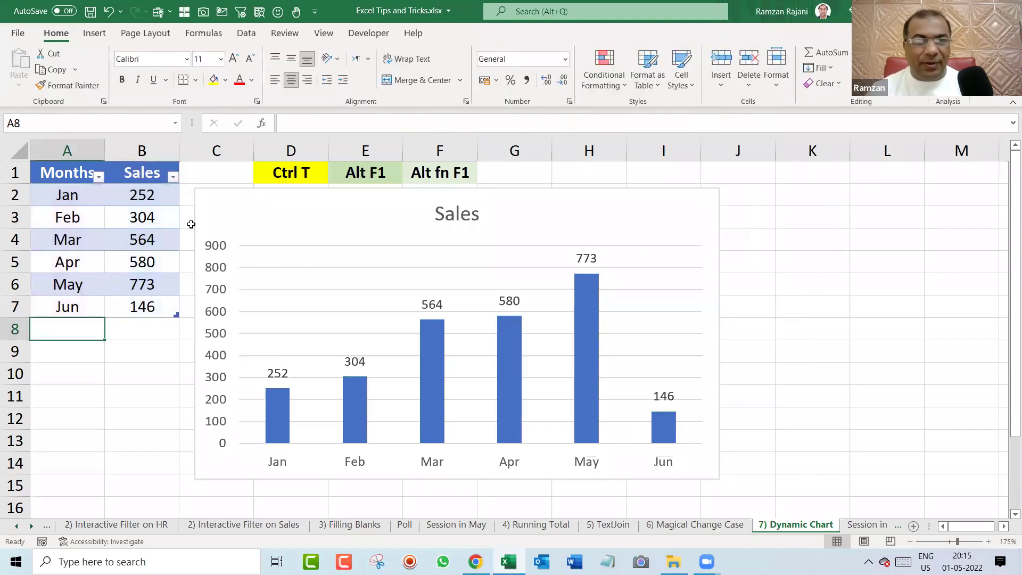
Fill Jul and Aug into the table and enter their sales of 148 and 587.
click(97, 306)
drag(103, 317, 103, 360)
click(142, 333)
text(148)
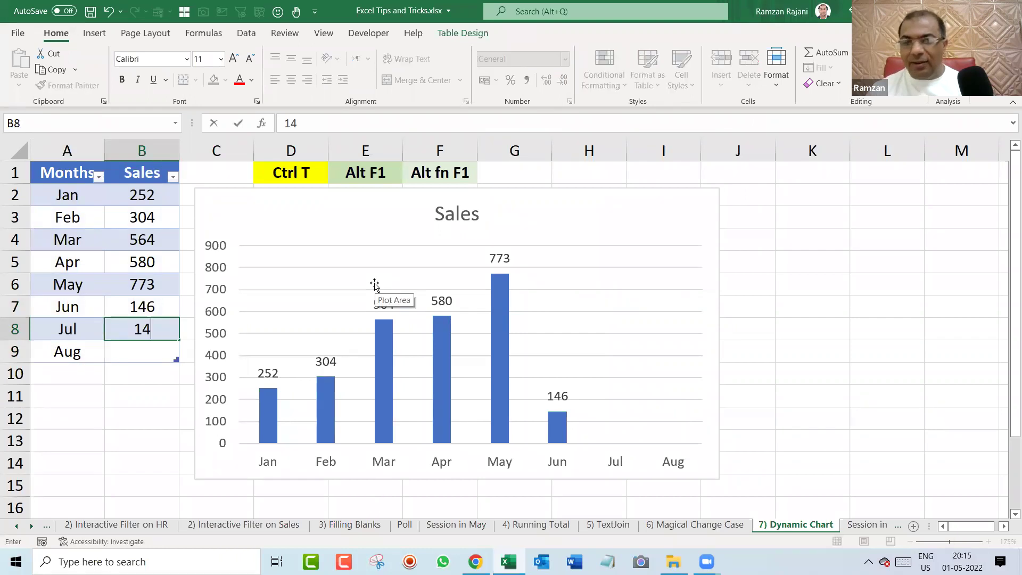
key(Return)
text(587)
key(Return)
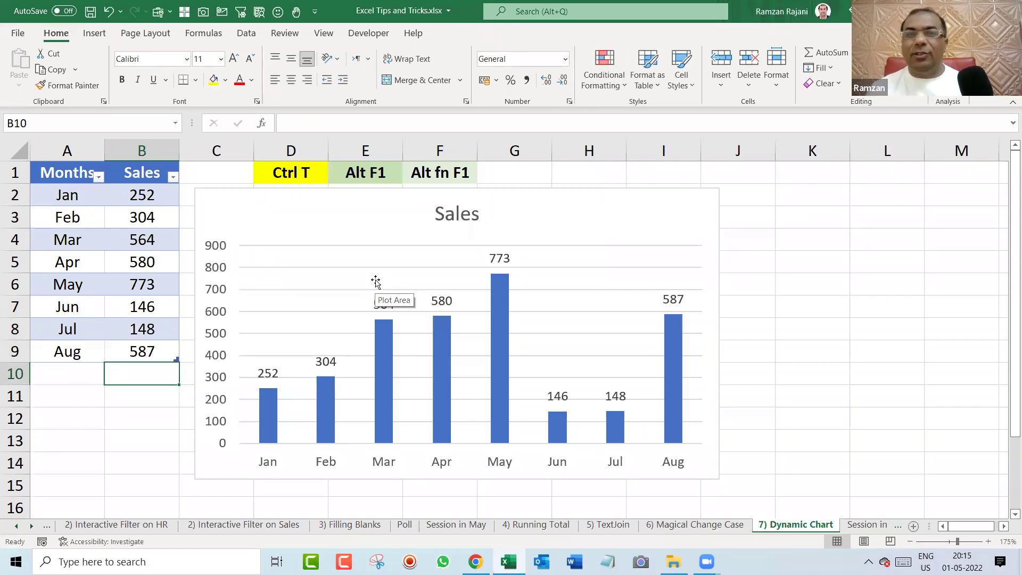
click(54, 241)
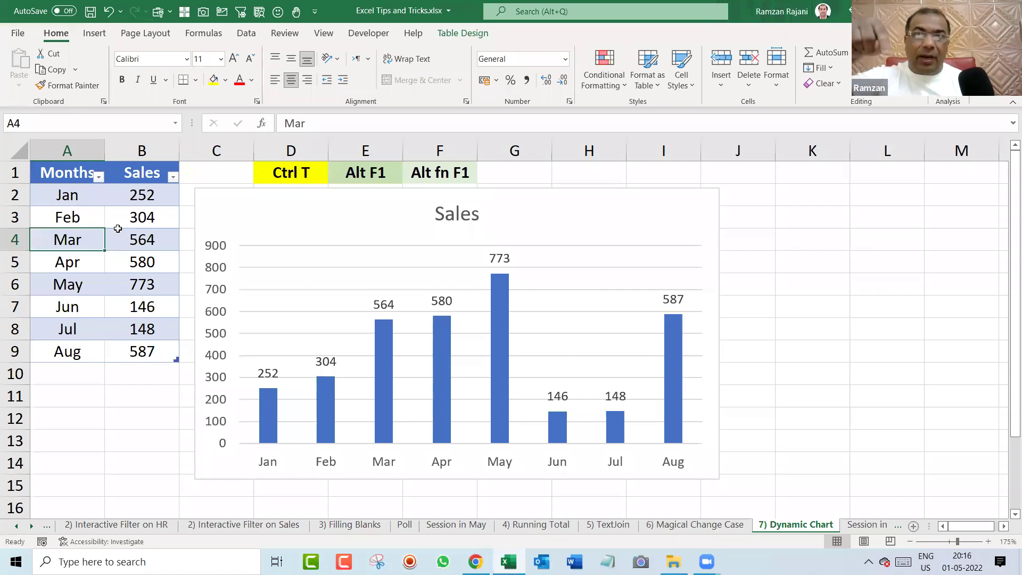
key(F11)
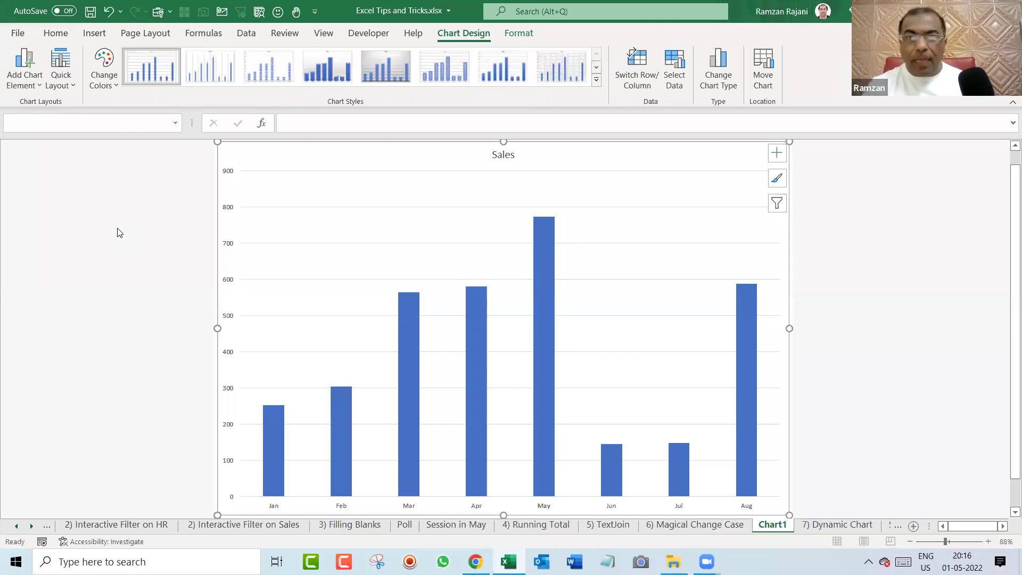
key(alt+h)
key(d)
key(s)
key(Return)
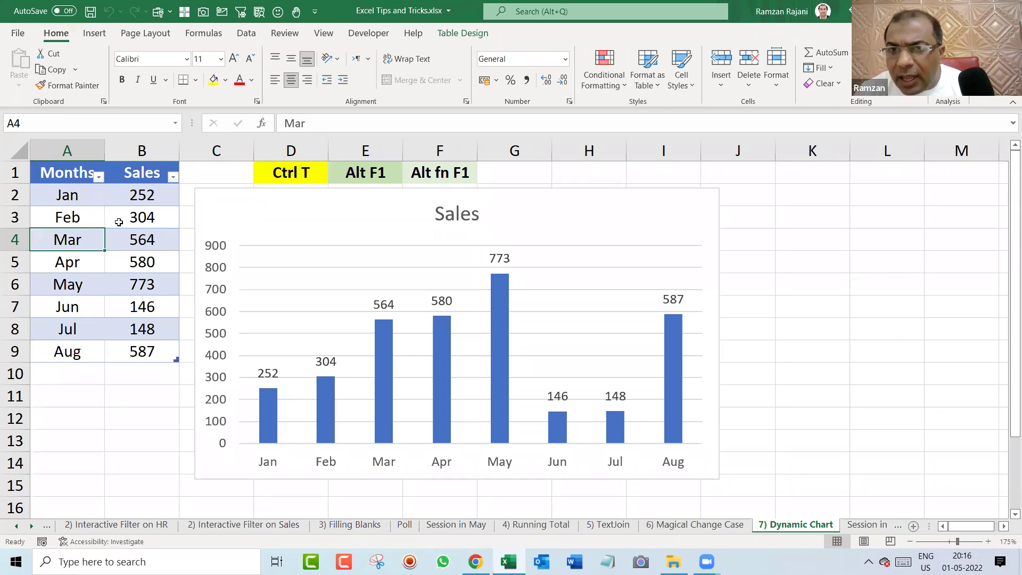
drag(368, 219, 375, 224)
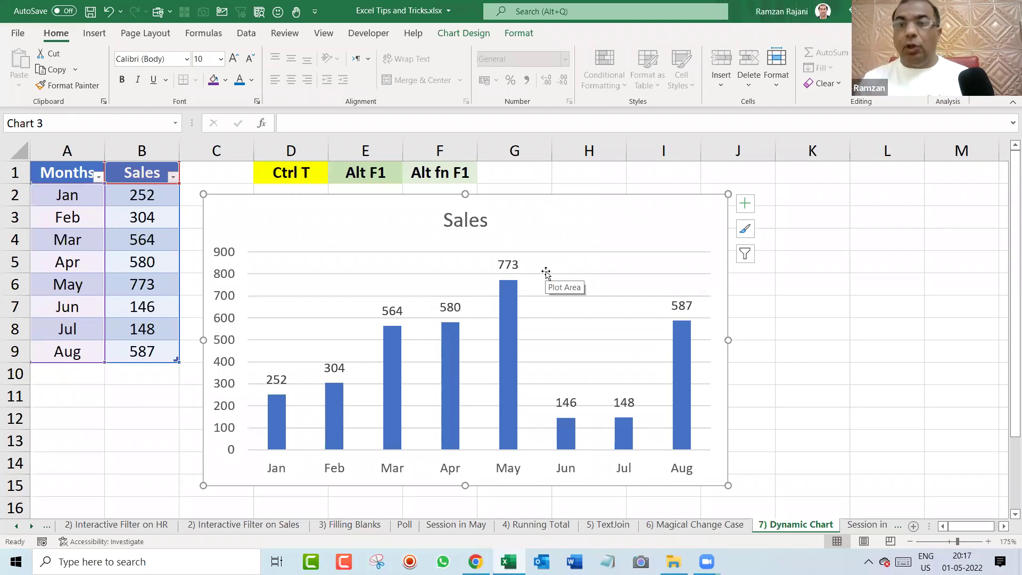
Enter the note 'Insert --> Chart' in G1 and format it bold italic.
click(367, 176)
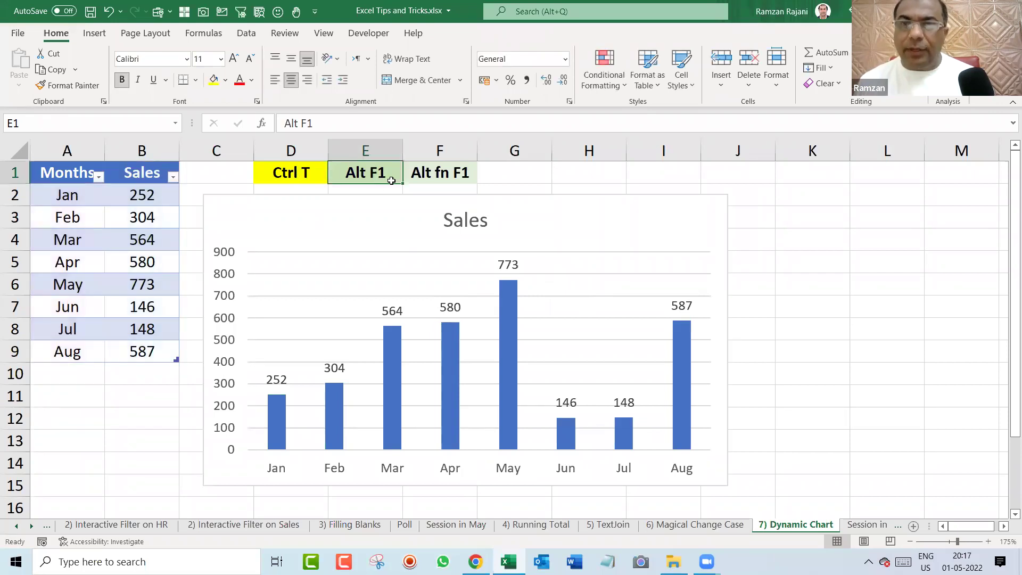
click(455, 175)
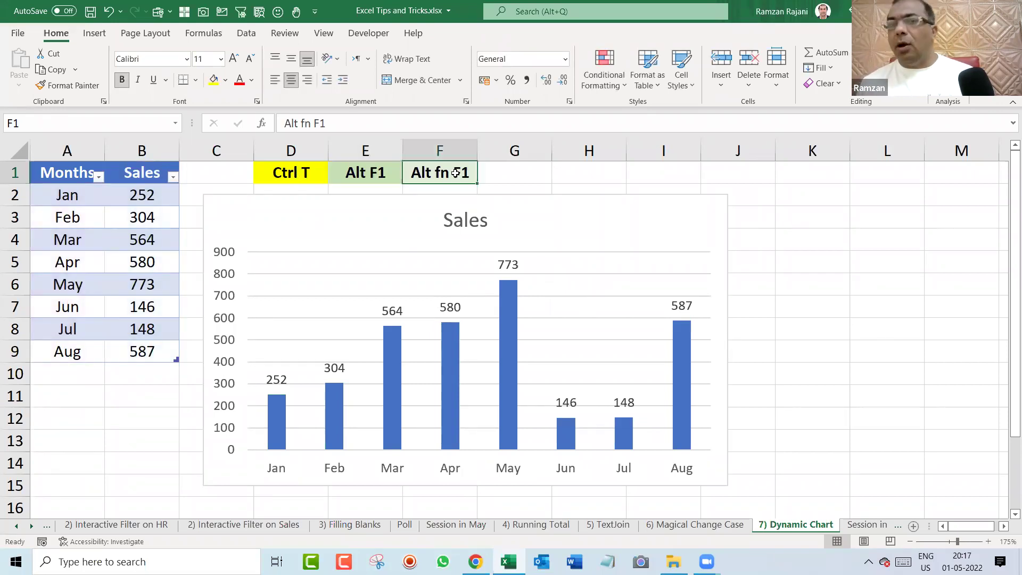
click(496, 171)
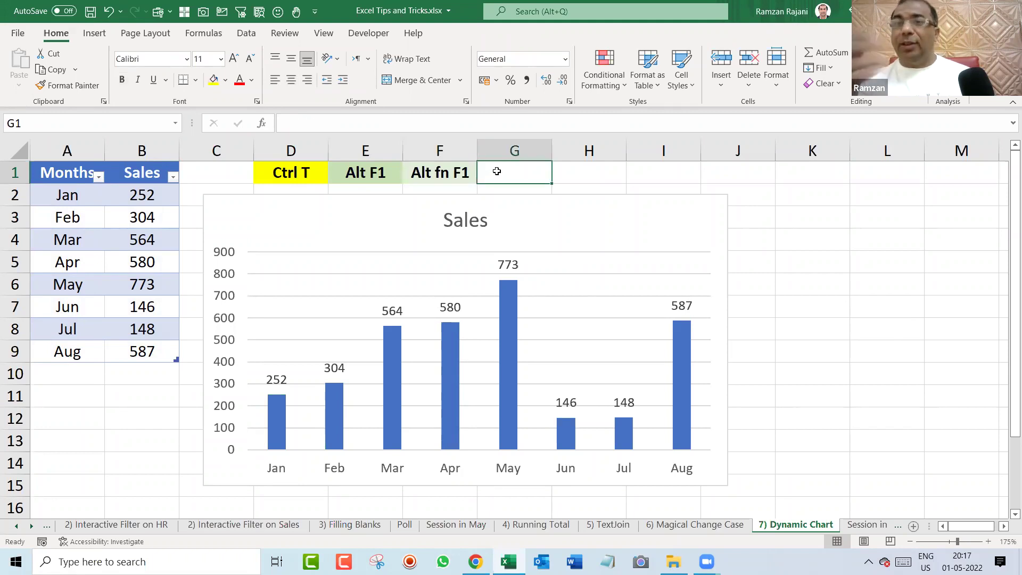
text(Ins)
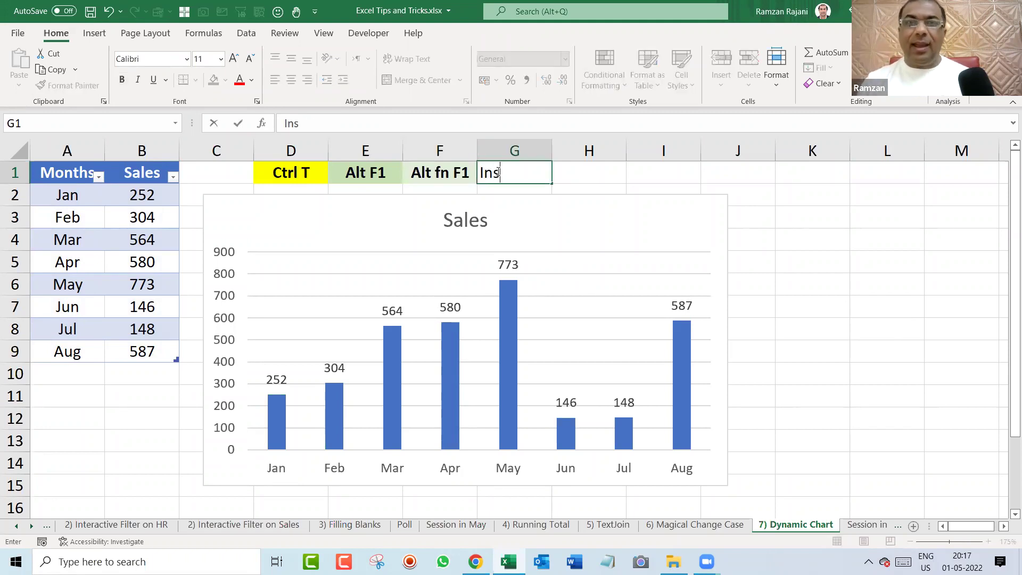
text(ert --> Chart)
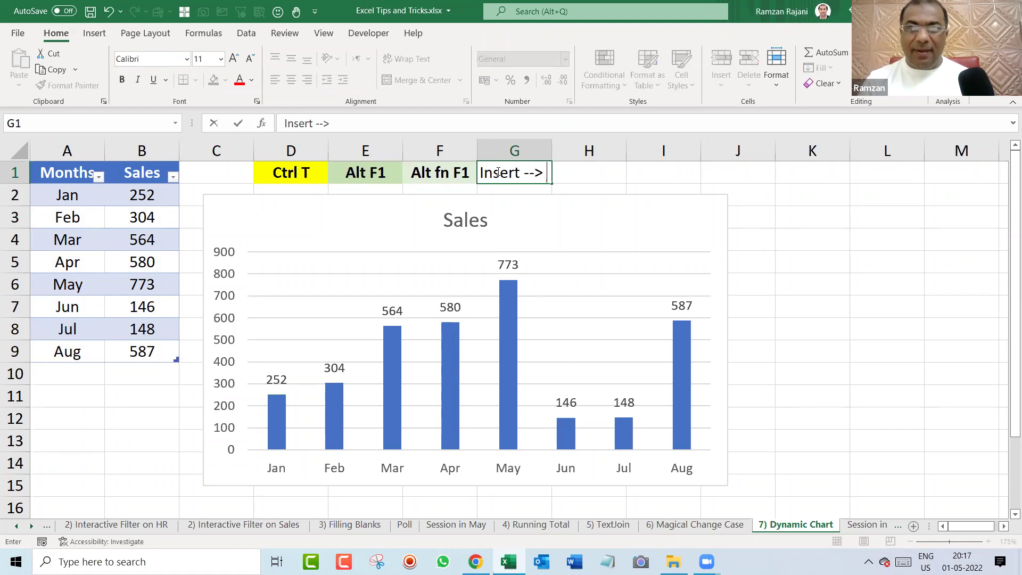
key(Return)
click(496, 172)
key(ctrl+b)
key(ctrl+i)
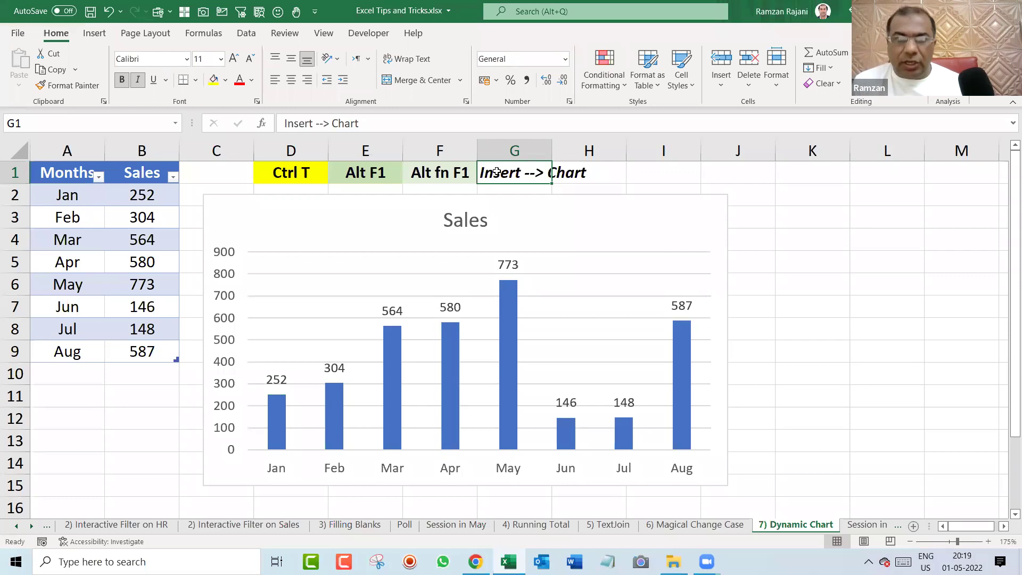
Switch to the Session in May 2 sheet and scroll down its schedule.
key(ctrl+Page_Down)
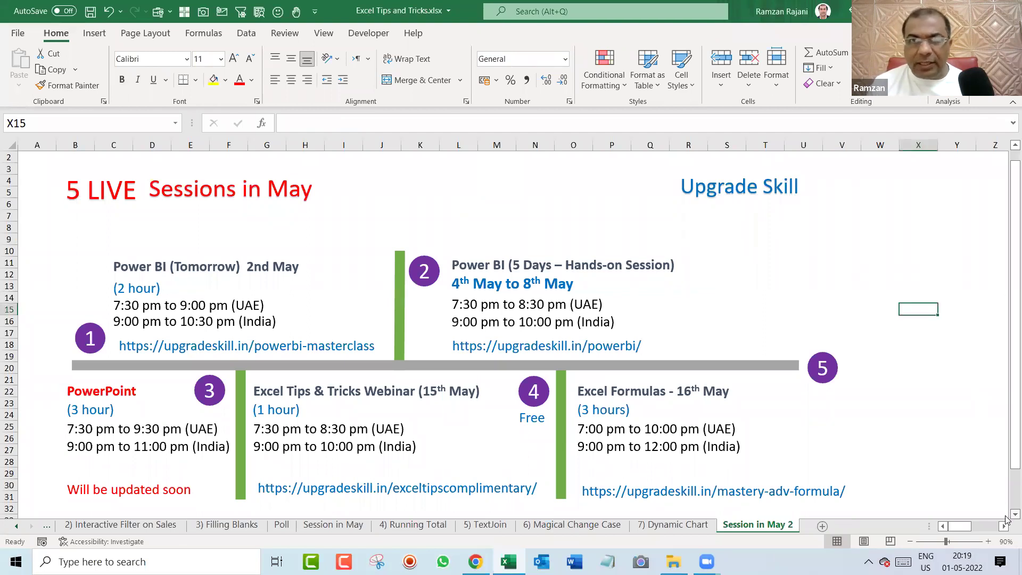
scroll(1007, 520, down, 1)
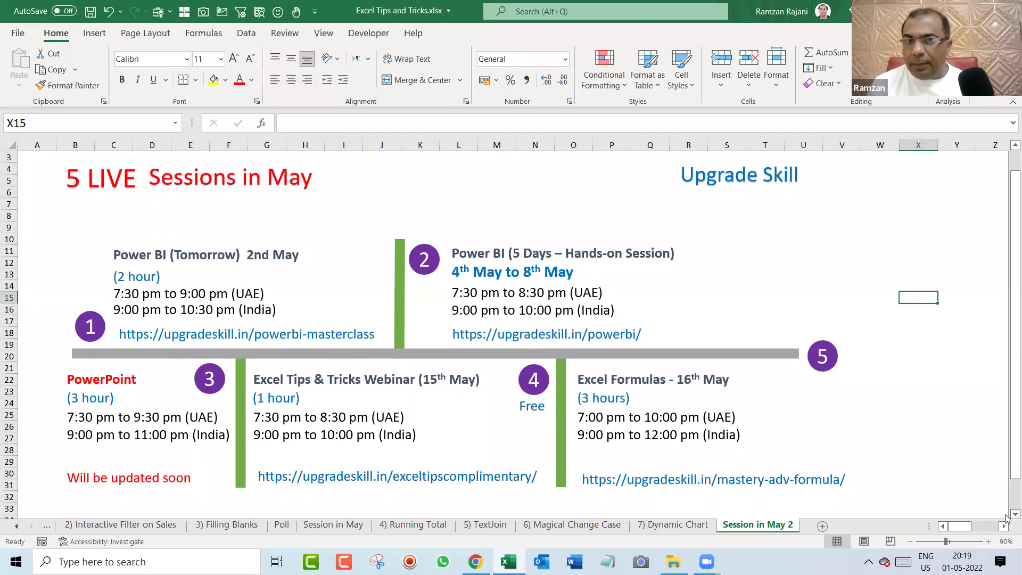